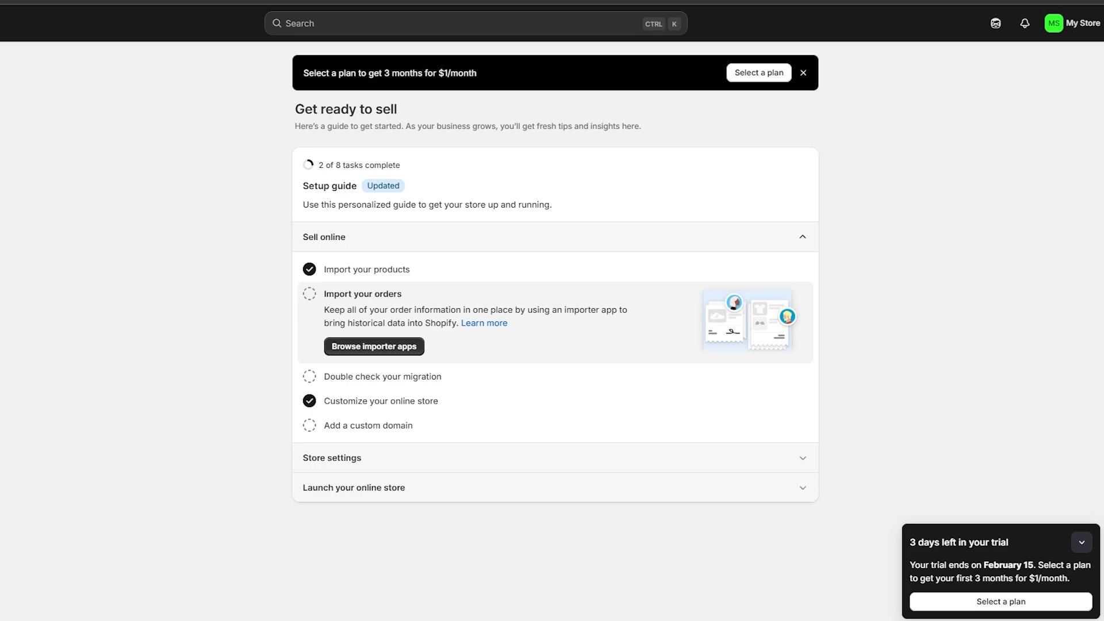
Step: Open the store's Languages settings and review the published languages and the information on adding translations
{"action": "left_click", "coordinate": [24, 602]}
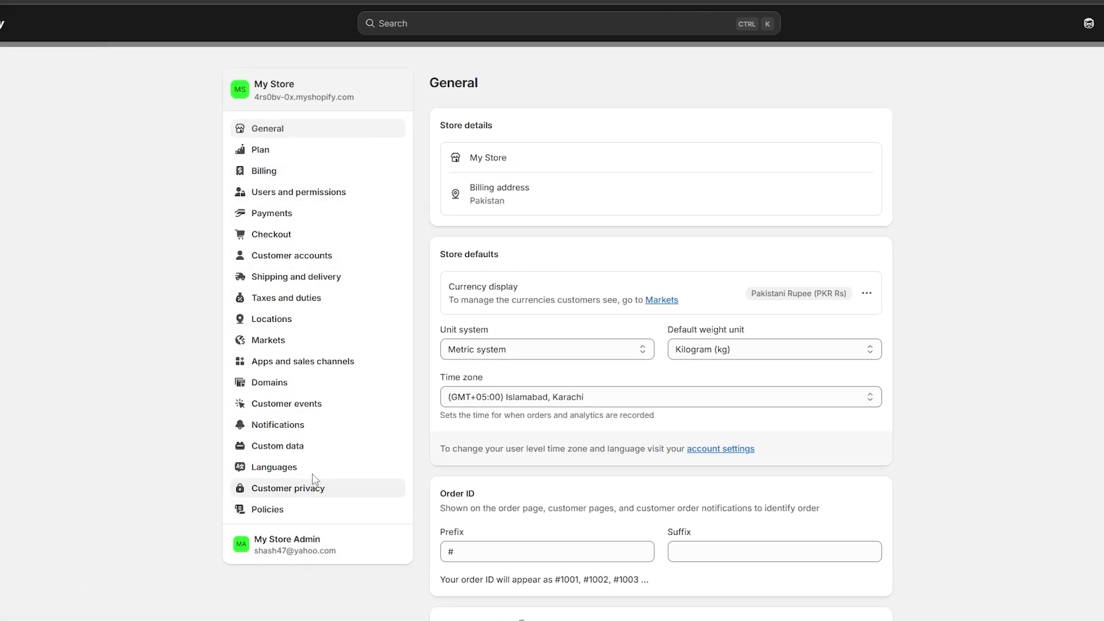
{"action": "left_click", "coordinate": [276, 471]}
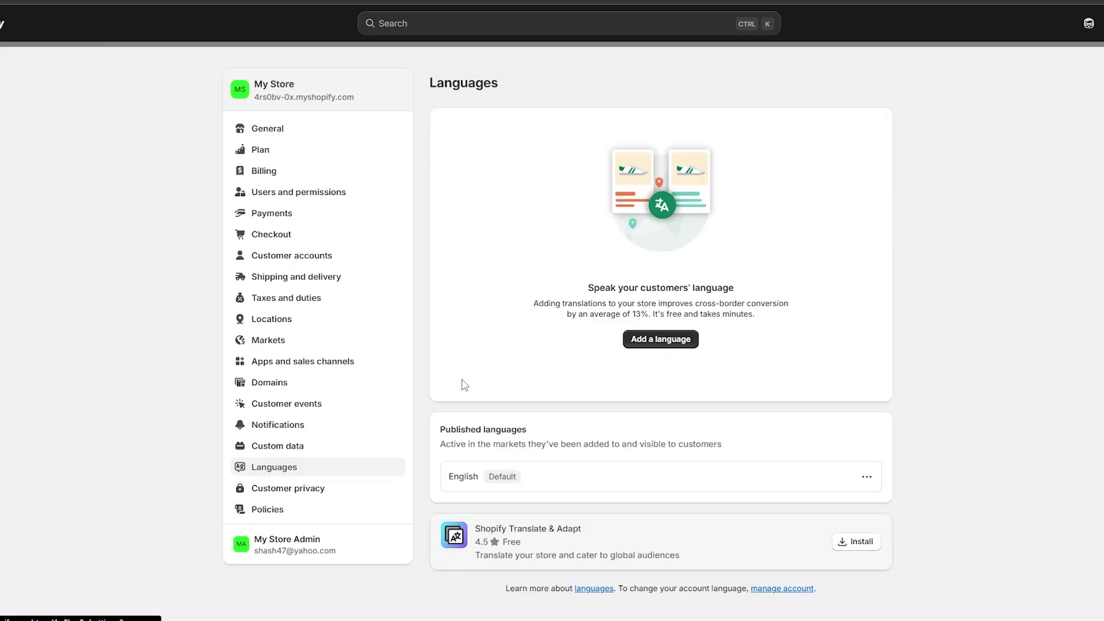
{"action": "left_click_drag", "start_coordinate": [452, 439], "coordinate": [466, 446]}
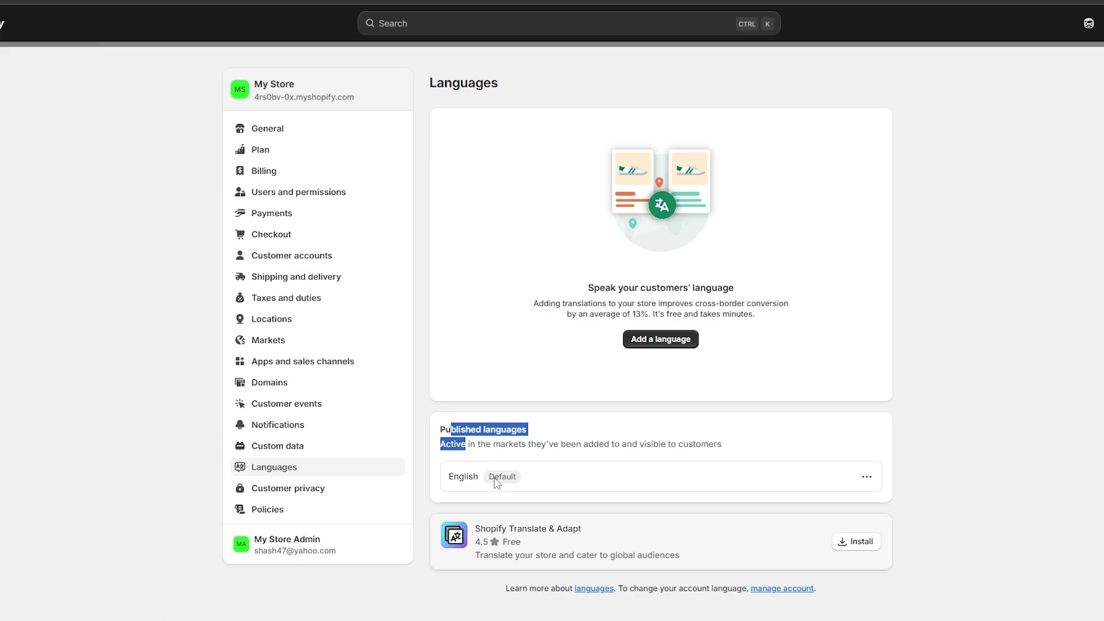
{"action": "left_click", "coordinate": [699, 495]}
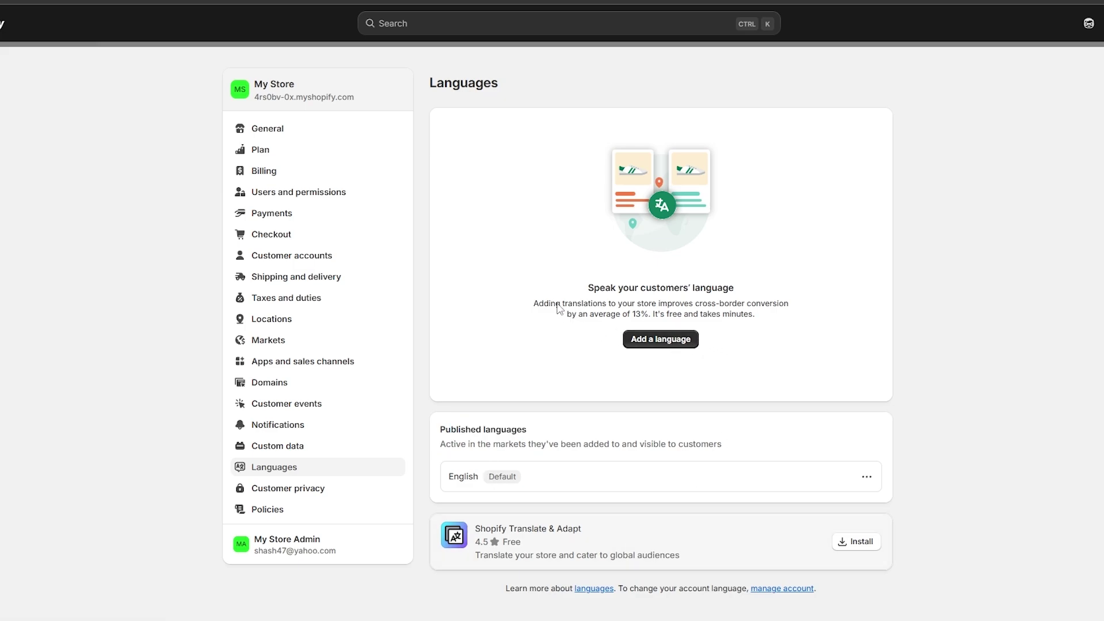
{"action": "left_click_drag", "start_coordinate": [556, 305], "coordinate": [772, 315]}
{"action": "left_click", "coordinate": [778, 307]}
{"action": "left_click", "coordinate": [616, 314]}
Step: Start adding a language to the store and browse the list of available languages
{"action": "left_click", "coordinate": [662, 339]}
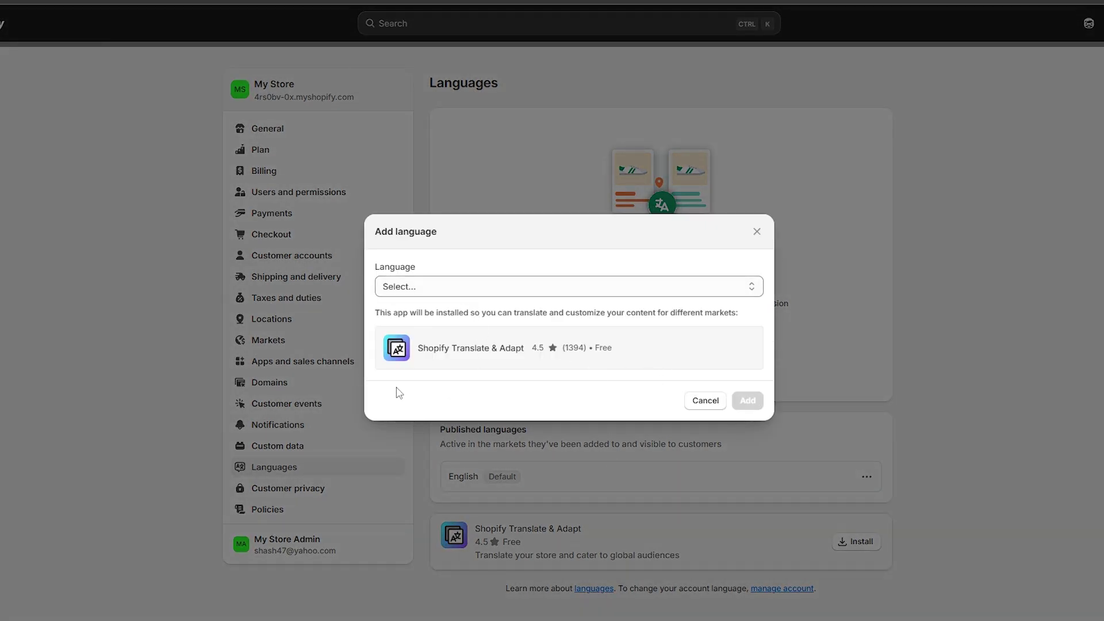
{"action": "left_click", "coordinate": [436, 292]}
{"action": "scroll", "coordinate": [445, 403], "scroll_direction": "down", "scroll_amount": 20}
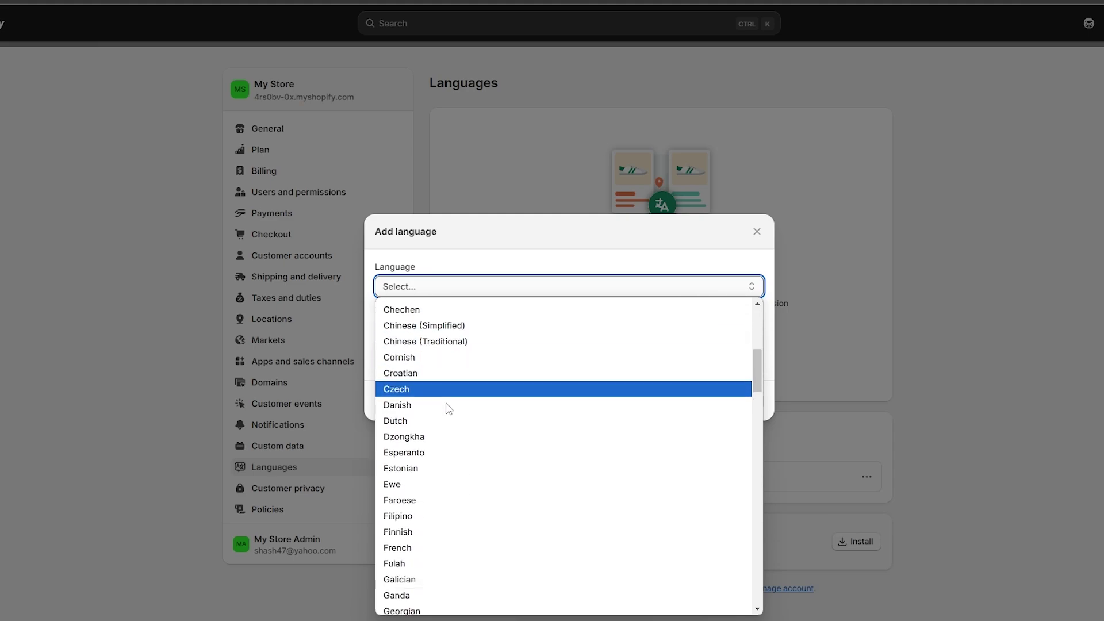
{"action": "scroll", "coordinate": [468, 465], "scroll_direction": "up", "scroll_amount": 9}
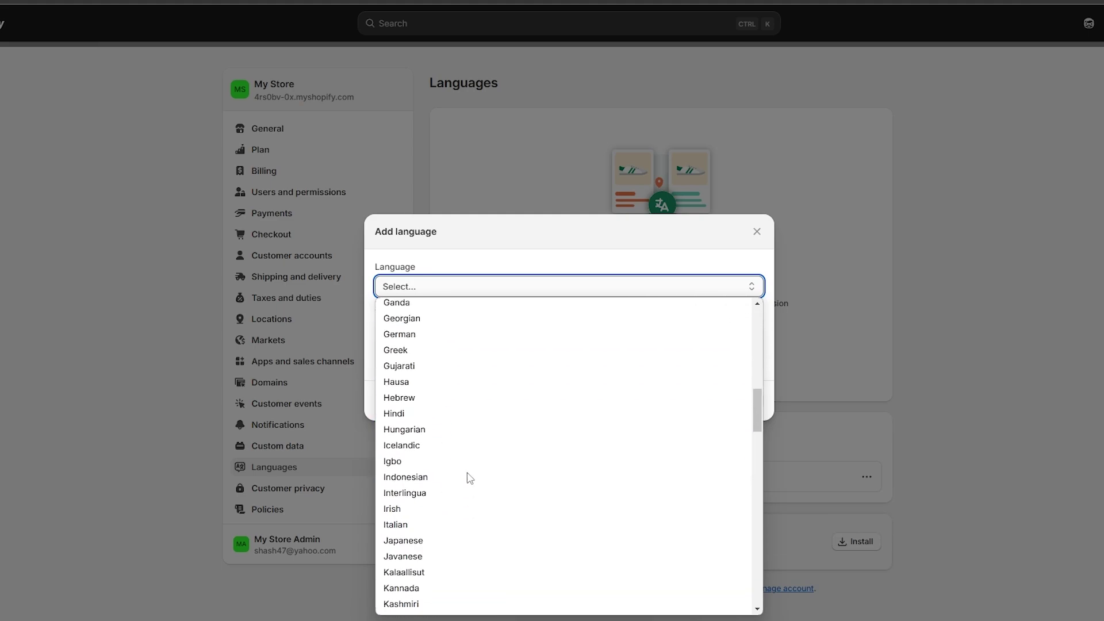
{"action": "scroll", "coordinate": [466, 462], "scroll_direction": "up", "scroll_amount": 5}
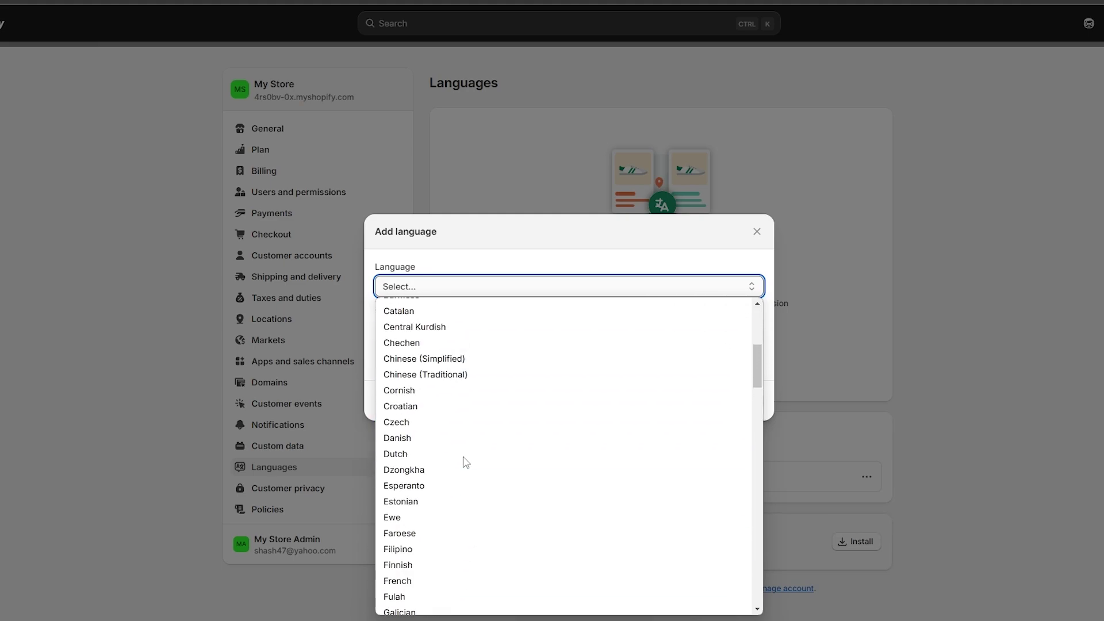
{"action": "scroll", "coordinate": [466, 461], "scroll_direction": "up", "scroll_amount": 3}
{"action": "scroll", "coordinate": [466, 463], "scroll_direction": "up", "scroll_amount": 3}
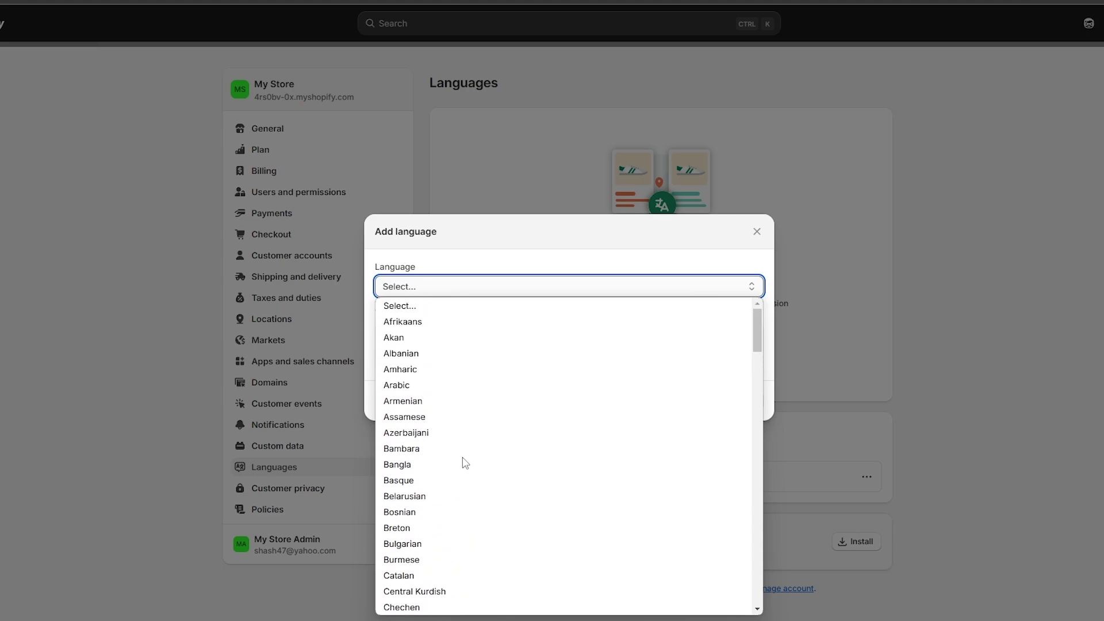
{"action": "scroll", "coordinate": [466, 464], "scroll_direction": "down", "scroll_amount": 20}
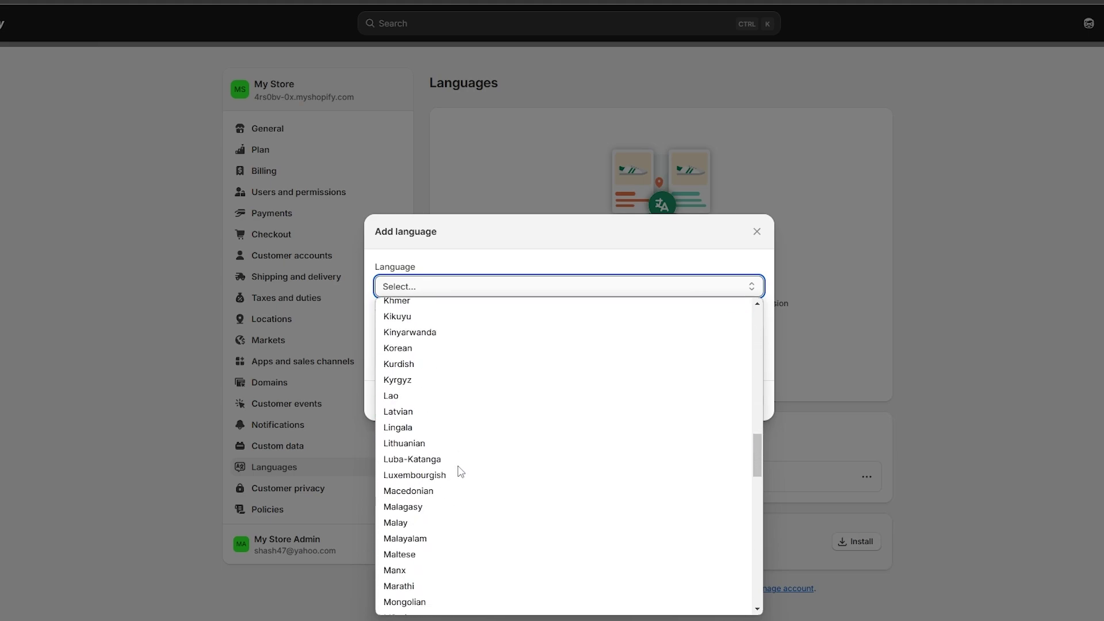
{"action": "scroll", "coordinate": [461, 472], "scroll_direction": "down", "scroll_amount": 15}
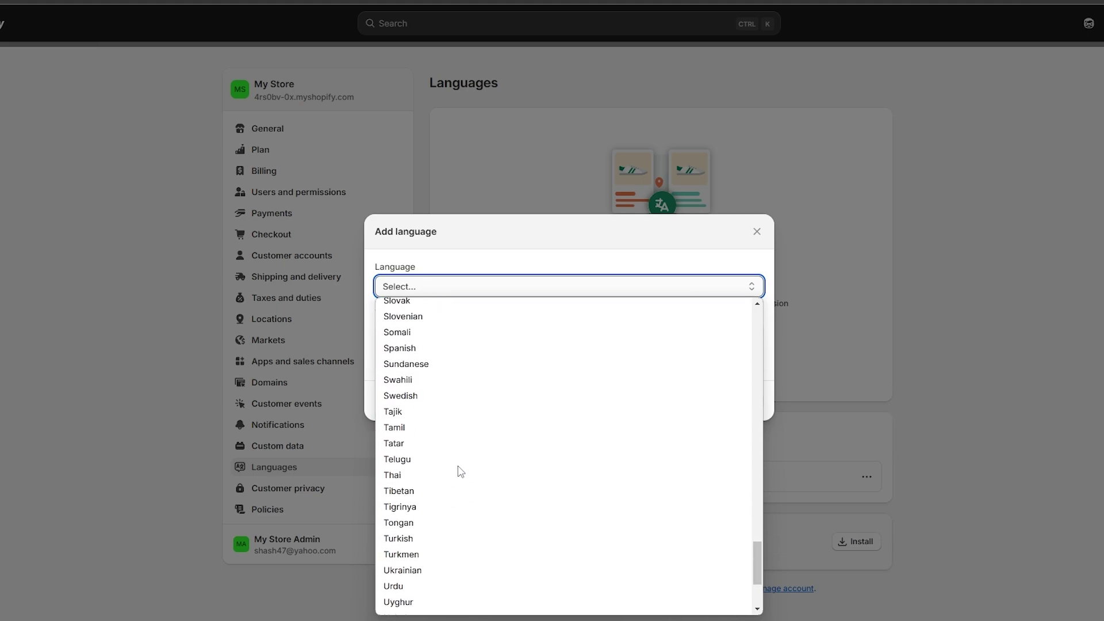
{"action": "scroll", "coordinate": [460, 472], "scroll_direction": "down", "scroll_amount": 2}
{"action": "scroll", "coordinate": [461, 471], "scroll_direction": "up", "scroll_amount": 15}
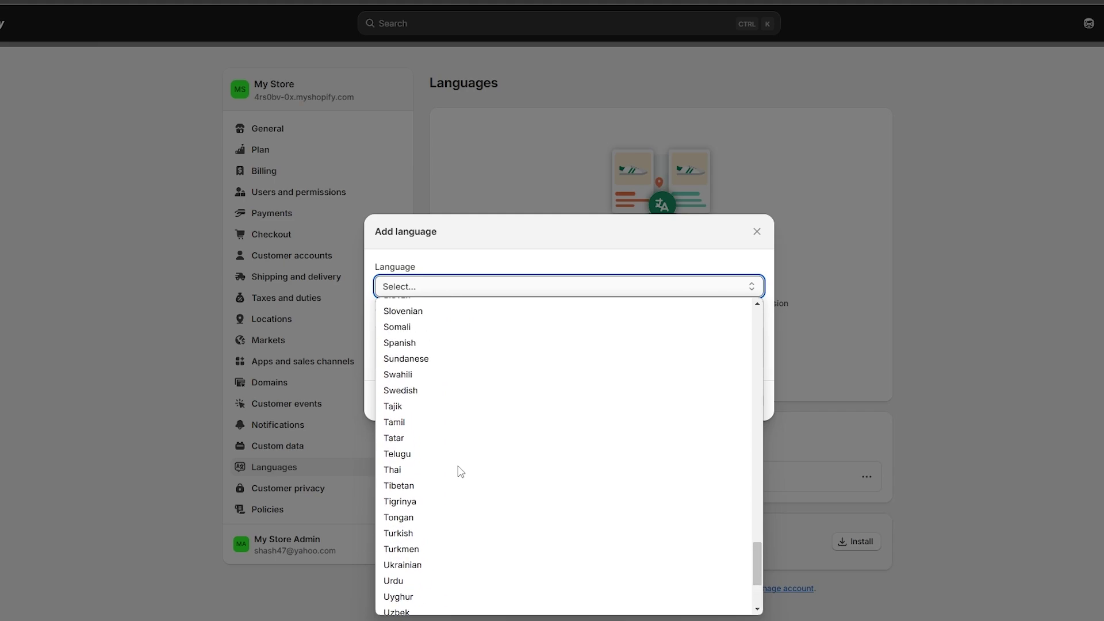
{"action": "scroll", "coordinate": [455, 469], "scroll_direction": "up", "scroll_amount": 10}
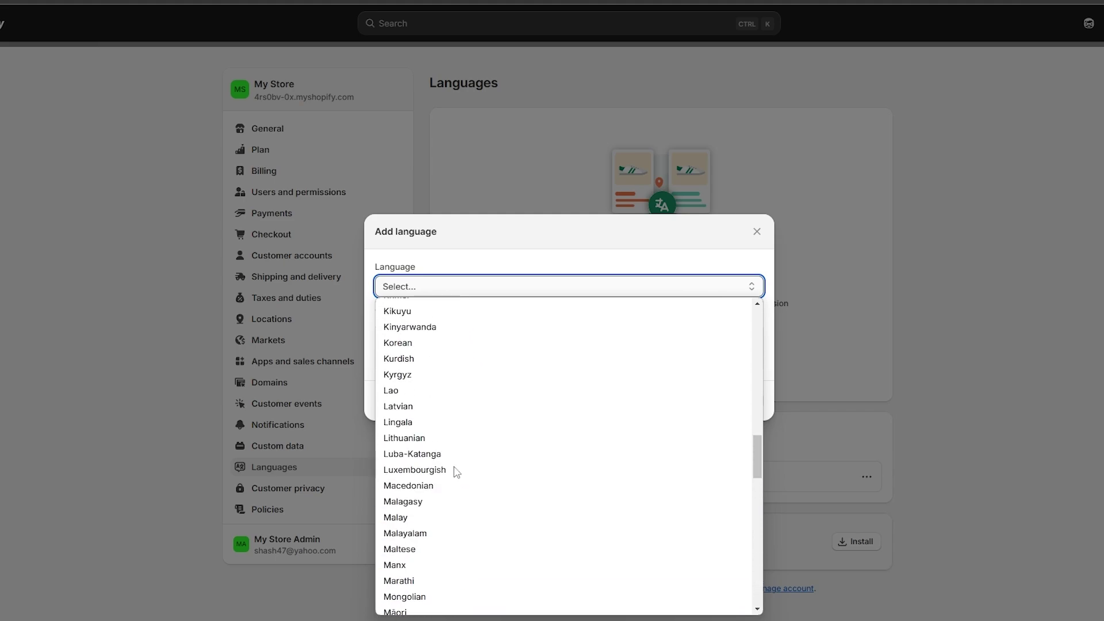
{"action": "scroll", "coordinate": [435, 469], "scroll_direction": "down", "scroll_amount": 1}
{"action": "scroll", "coordinate": [435, 469], "scroll_direction": "up", "scroll_amount": 2}
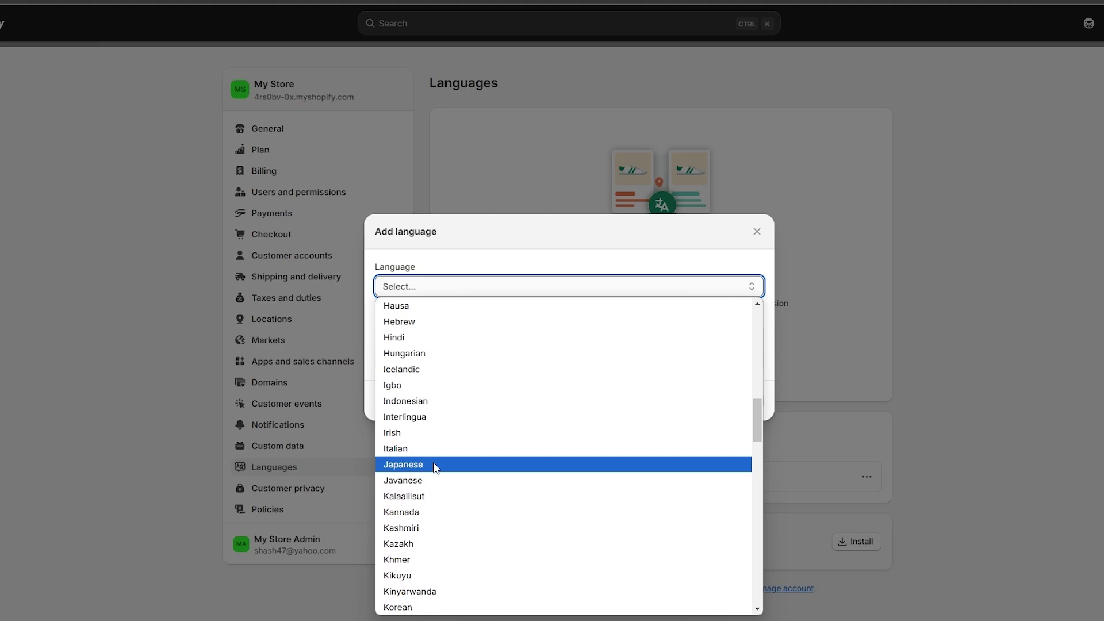
{"action": "scroll", "coordinate": [409, 413], "scroll_direction": "up", "scroll_amount": 2}
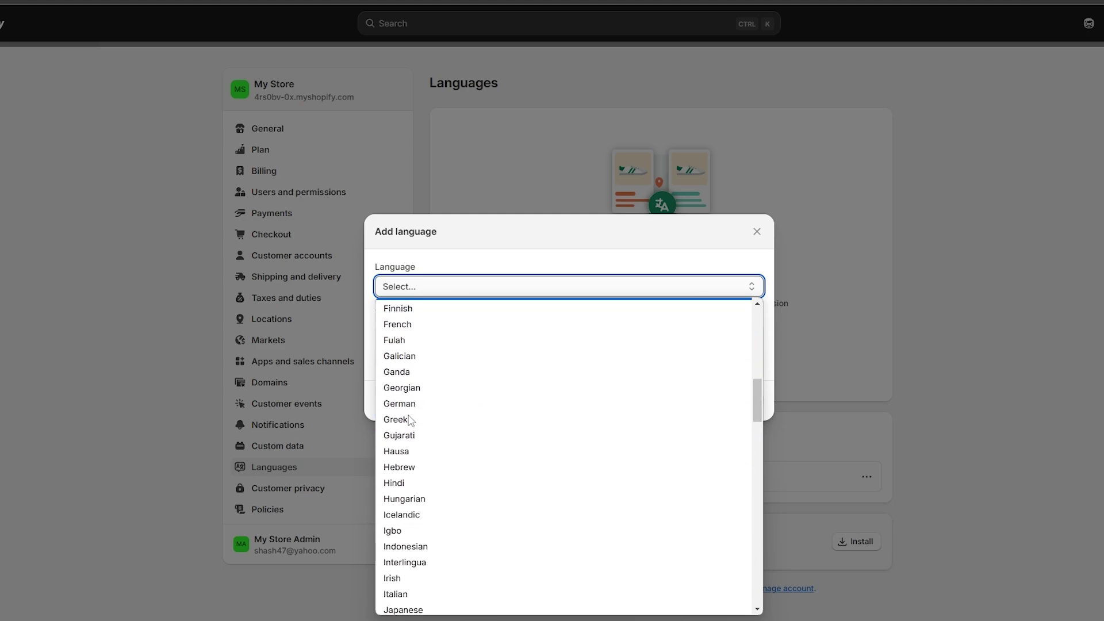
{"action": "scroll", "coordinate": [409, 426], "scroll_direction": "up", "scroll_amount": 8}
{"action": "scroll", "coordinate": [407, 430], "scroll_direction": "down", "scroll_amount": 10}
{"action": "scroll", "coordinate": [407, 444], "scroll_direction": "up", "scroll_amount": 7}
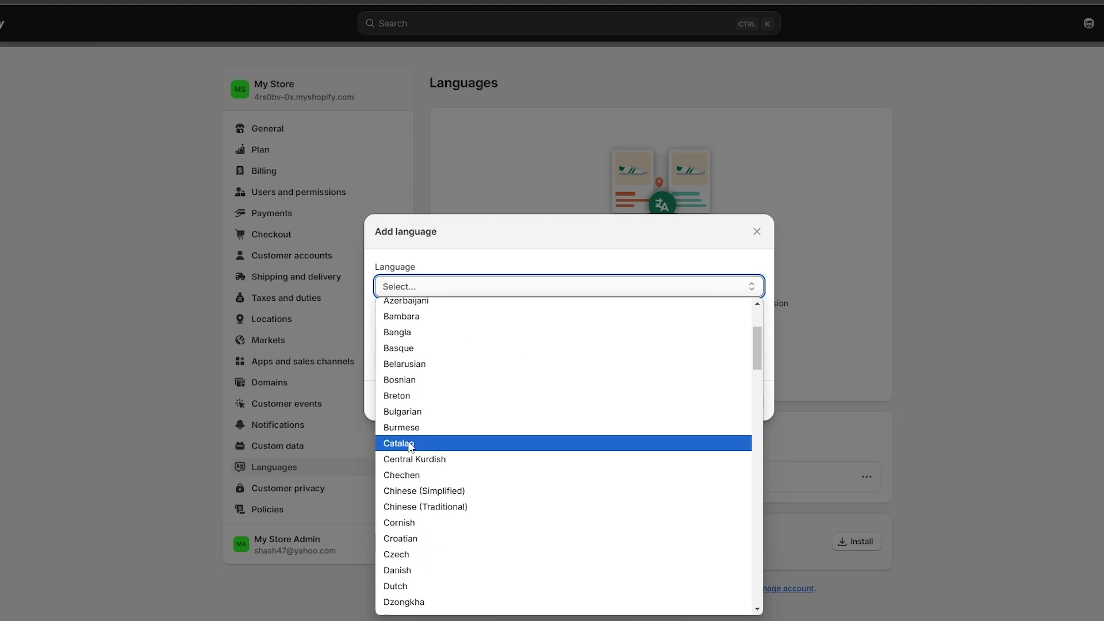
{"action": "scroll", "coordinate": [426, 526], "scroll_direction": "down", "scroll_amount": 7}
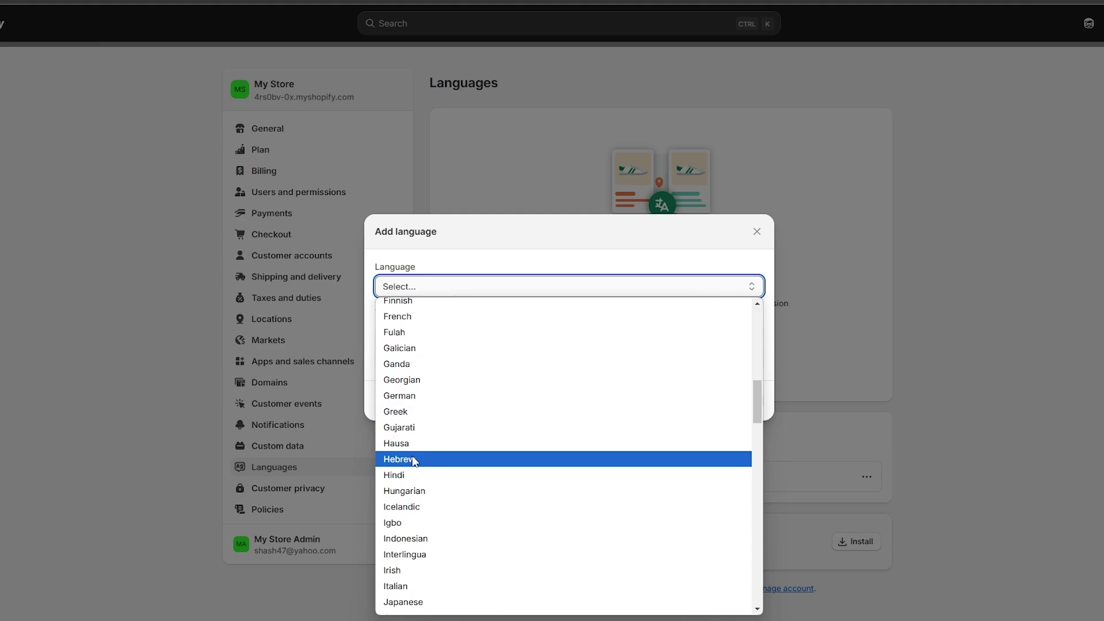
{"action": "scroll", "coordinate": [415, 455], "scroll_direction": "down", "scroll_amount": 11}
{"action": "scroll", "coordinate": [413, 454], "scroll_direction": "down", "scroll_amount": 3}
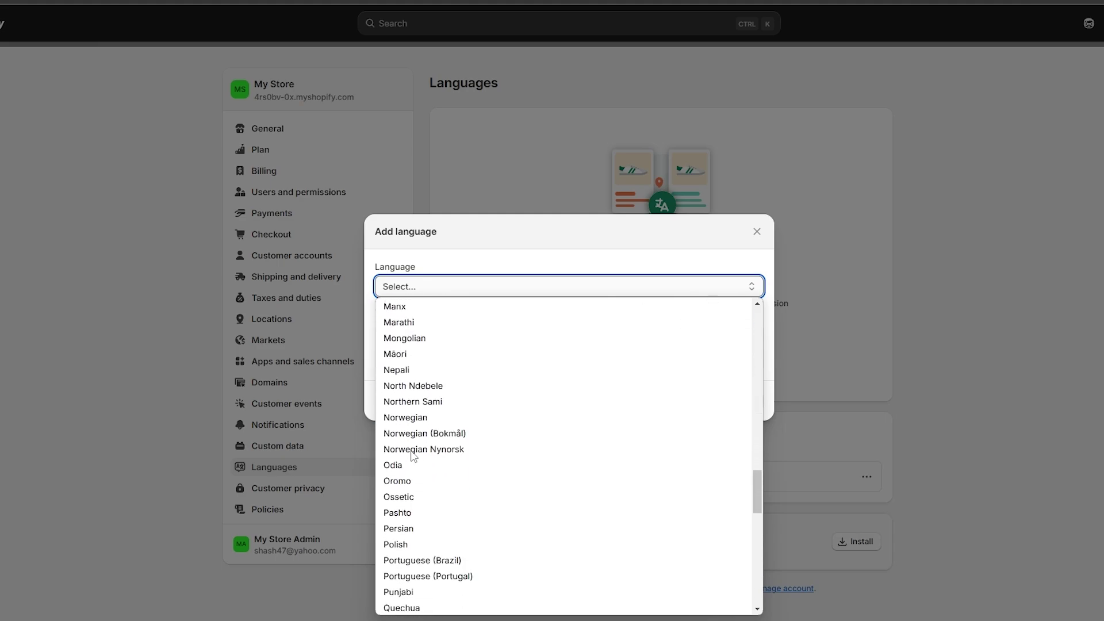
{"action": "scroll", "coordinate": [413, 461], "scroll_direction": "up", "scroll_amount": 10}
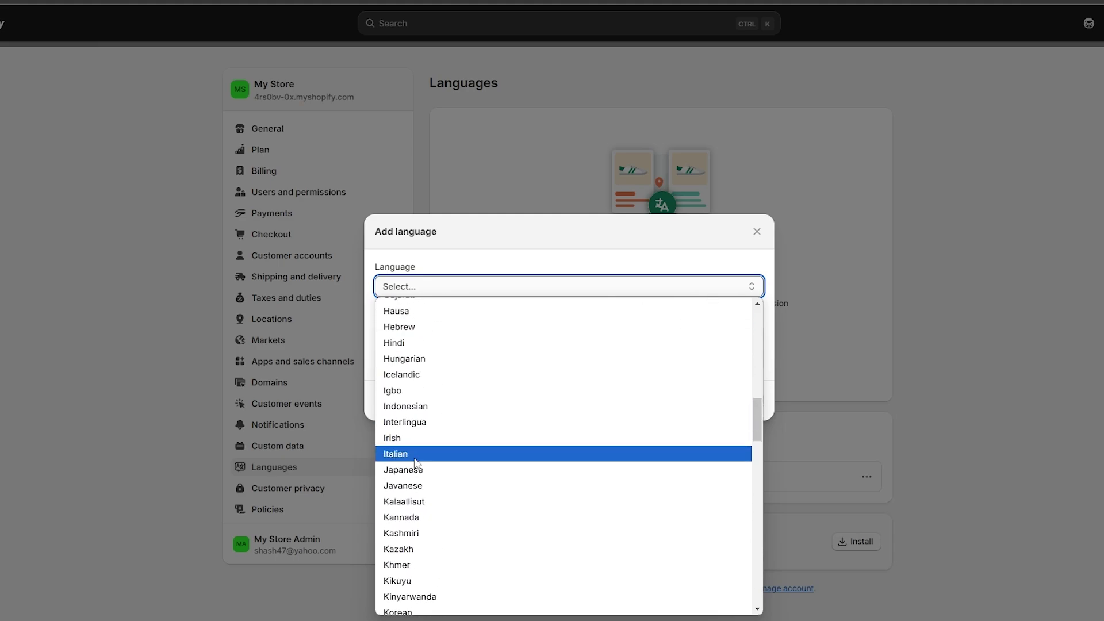
{"action": "scroll", "coordinate": [418, 410], "scroll_direction": "up", "scroll_amount": 3}
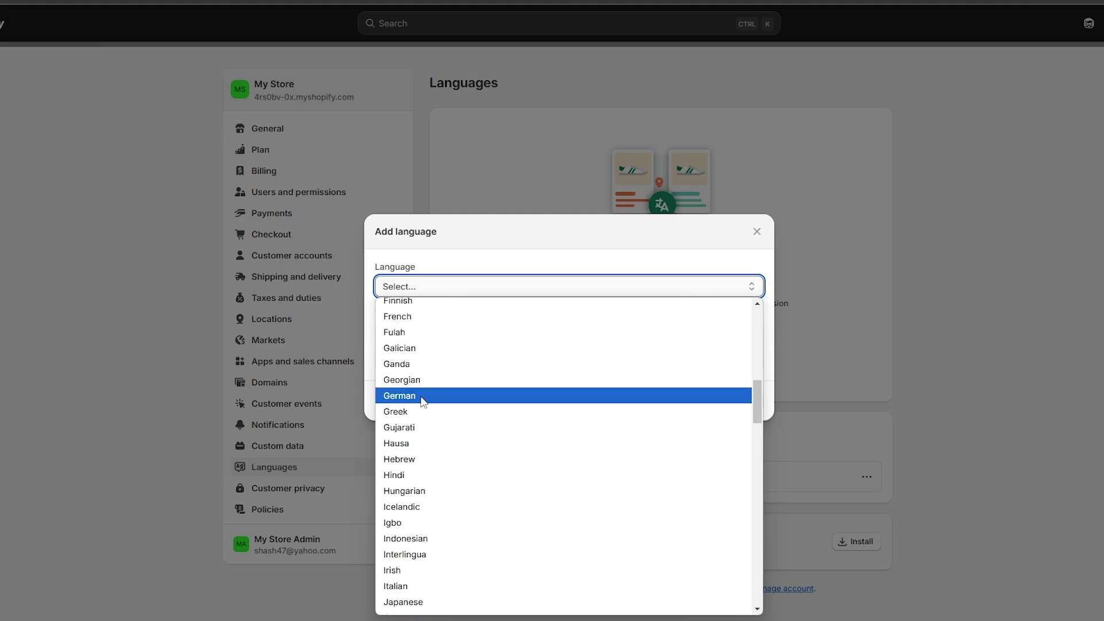
Step: Choose German and add it as a store language along with the Shopify Translate & Adapt app
{"action": "left_click", "coordinate": [418, 396]}
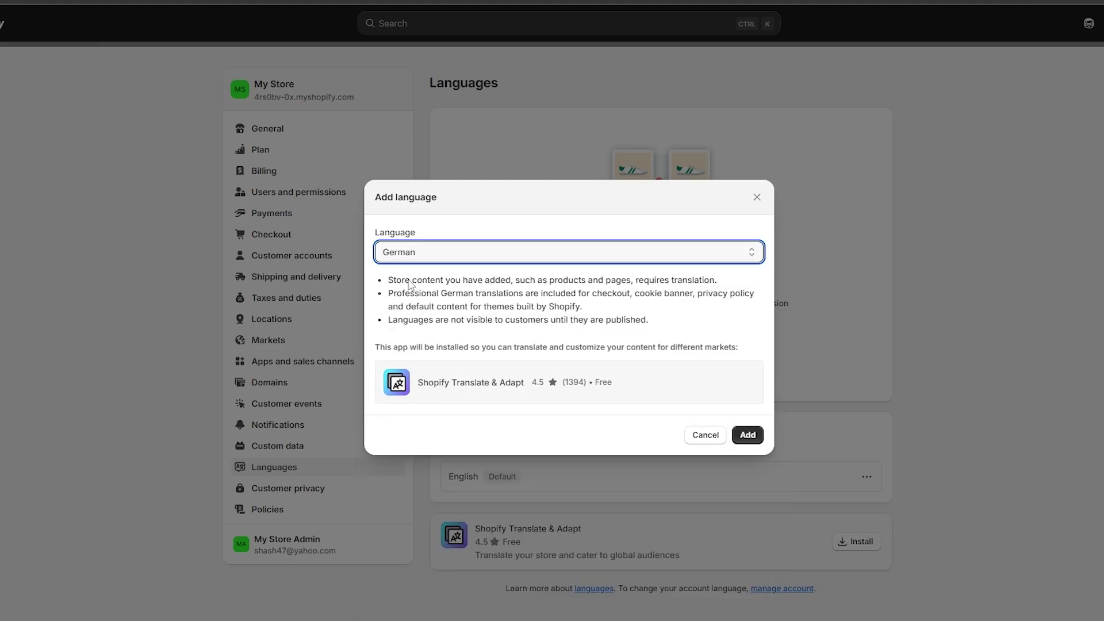
{"action": "left_click_drag", "start_coordinate": [396, 280], "coordinate": [491, 323]}
{"action": "left_click", "coordinate": [491, 323]}
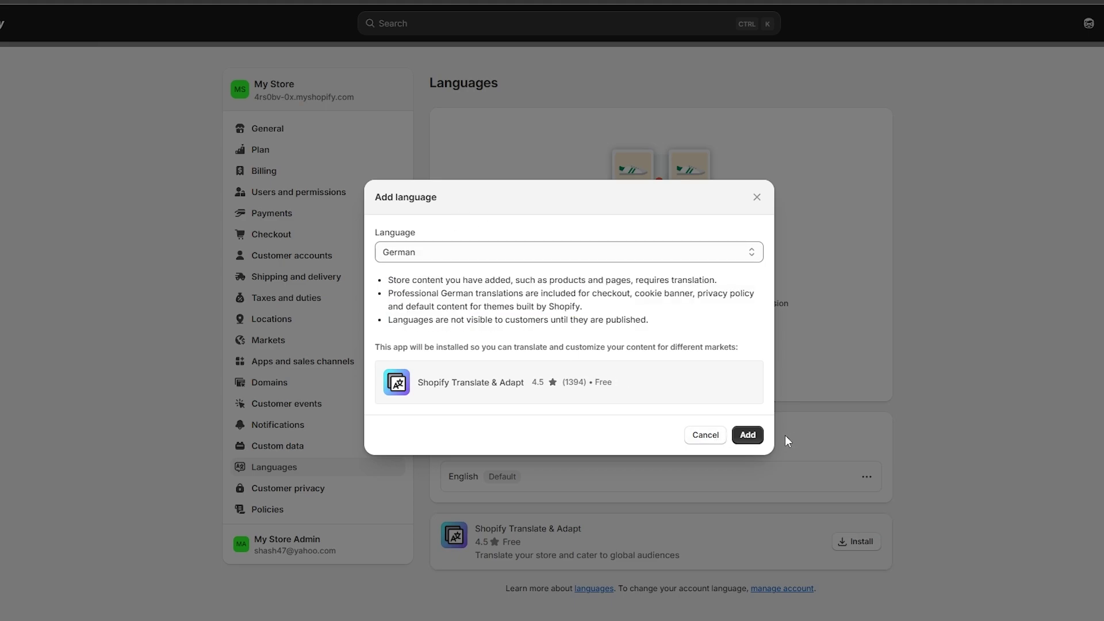
{"action": "left_click", "coordinate": [748, 435]}
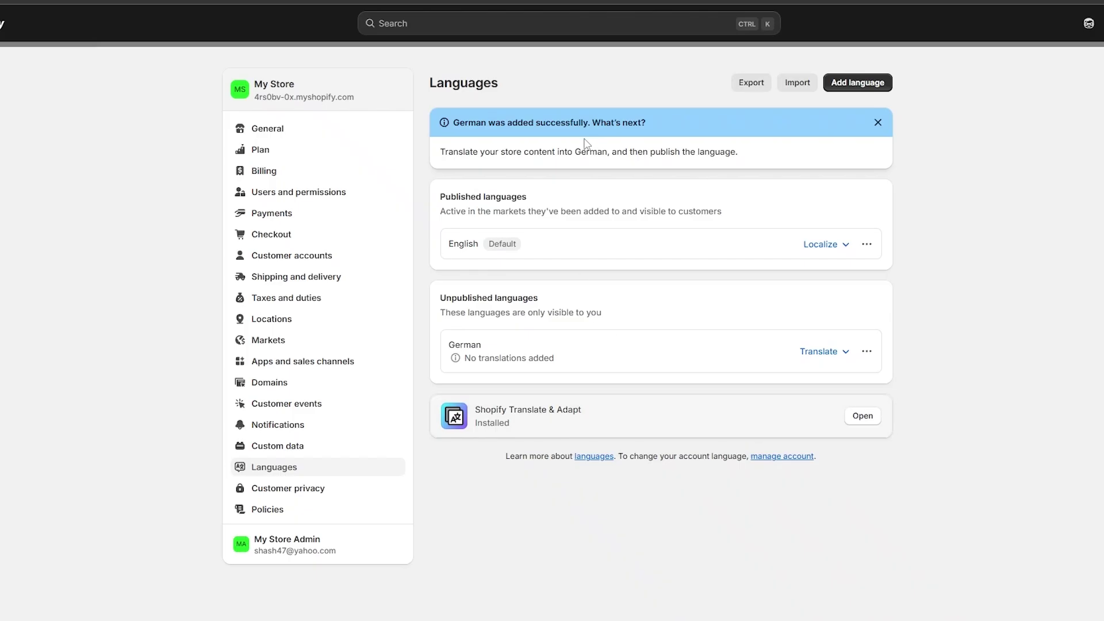
Step: Review the unpublished German language entry and open its translations in Translate & Adapt
{"action": "left_click_drag", "start_coordinate": [585, 141], "coordinate": [503, 129]}
{"action": "left_click", "coordinate": [503, 128]}
{"action": "left_click_drag", "start_coordinate": [448, 302], "coordinate": [602, 319]}
{"action": "left_click", "coordinate": [440, 332]}
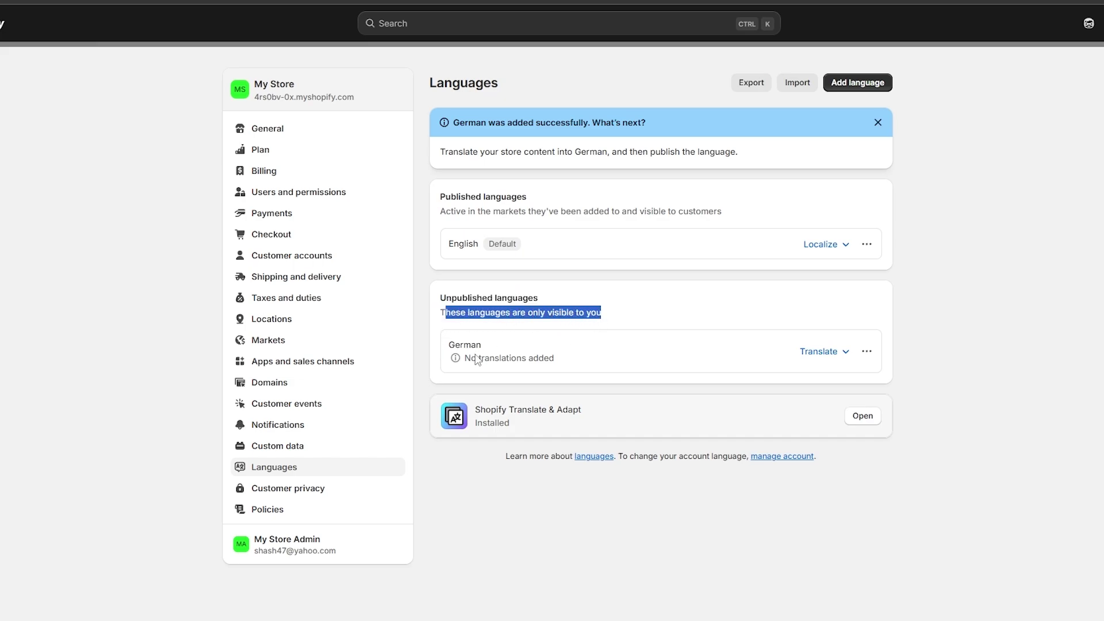
{"action": "left_click_drag", "start_coordinate": [476, 359], "coordinate": [578, 360]}
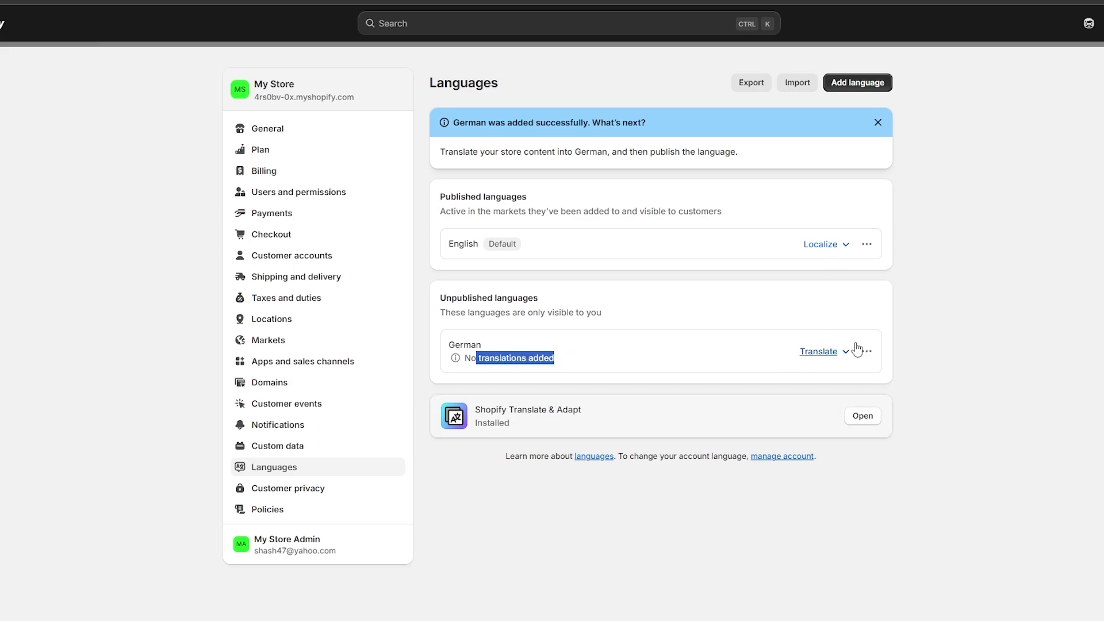
{"action": "left_click", "coordinate": [845, 249]}
{"action": "left_click", "coordinate": [849, 251]}
{"action": "left_click", "coordinate": [841, 352]}
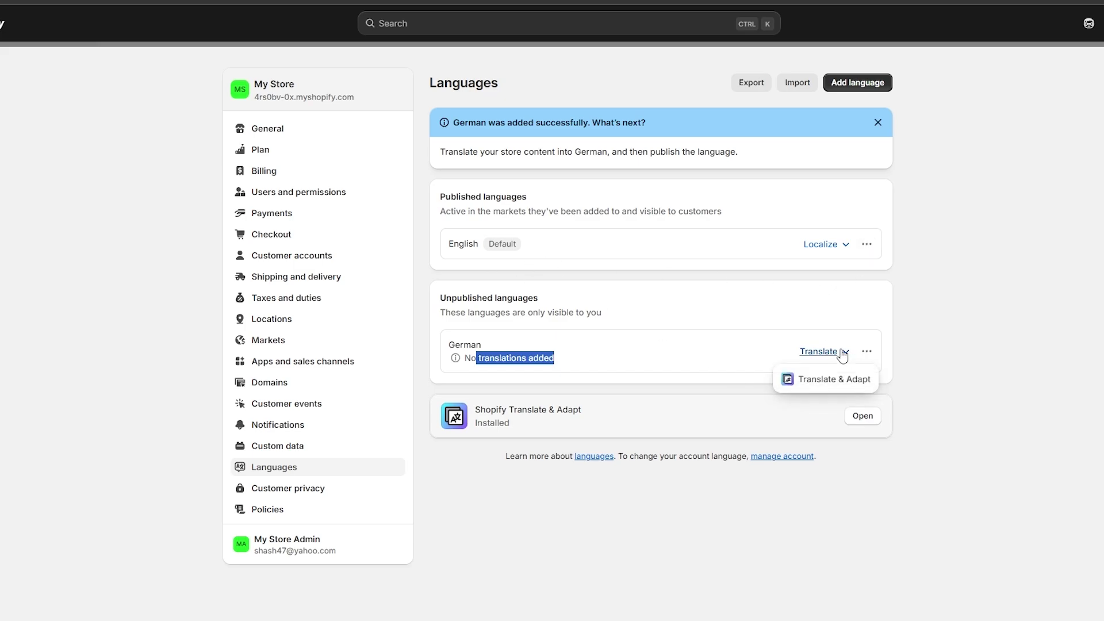
{"action": "left_click", "coordinate": [807, 381]}
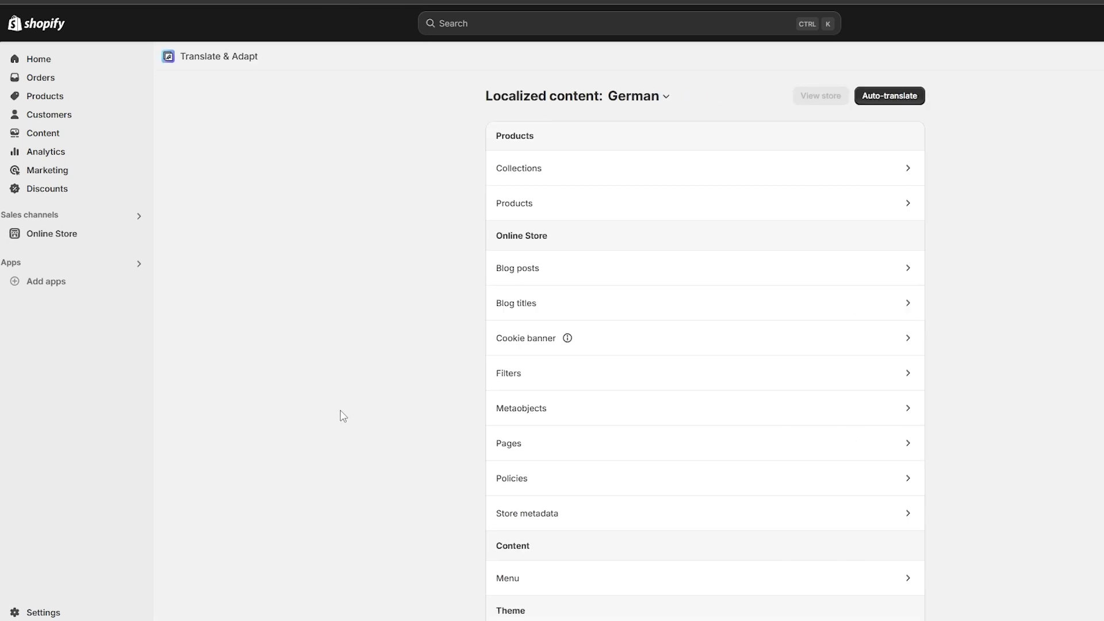
Step: Examine the product, online store, content, theme and settings categories available for German localization
{"action": "left_click_drag", "start_coordinate": [493, 96], "coordinate": [688, 101]}
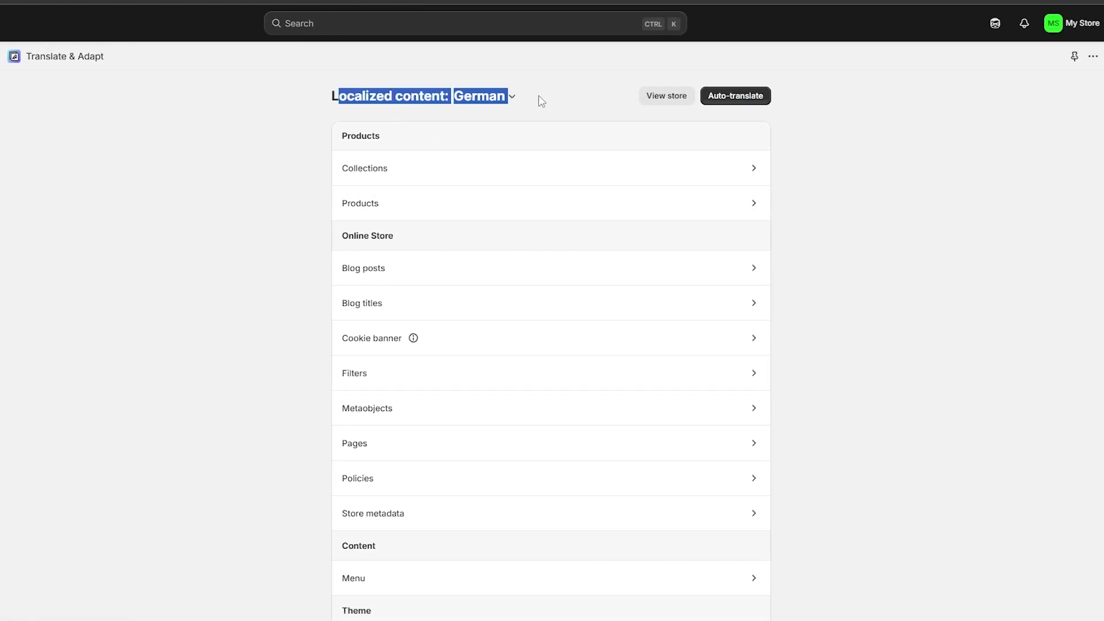
{"action": "left_click", "coordinate": [541, 102]}
{"action": "scroll", "coordinate": [684, 184], "scroll_direction": "down", "scroll_amount": 8}
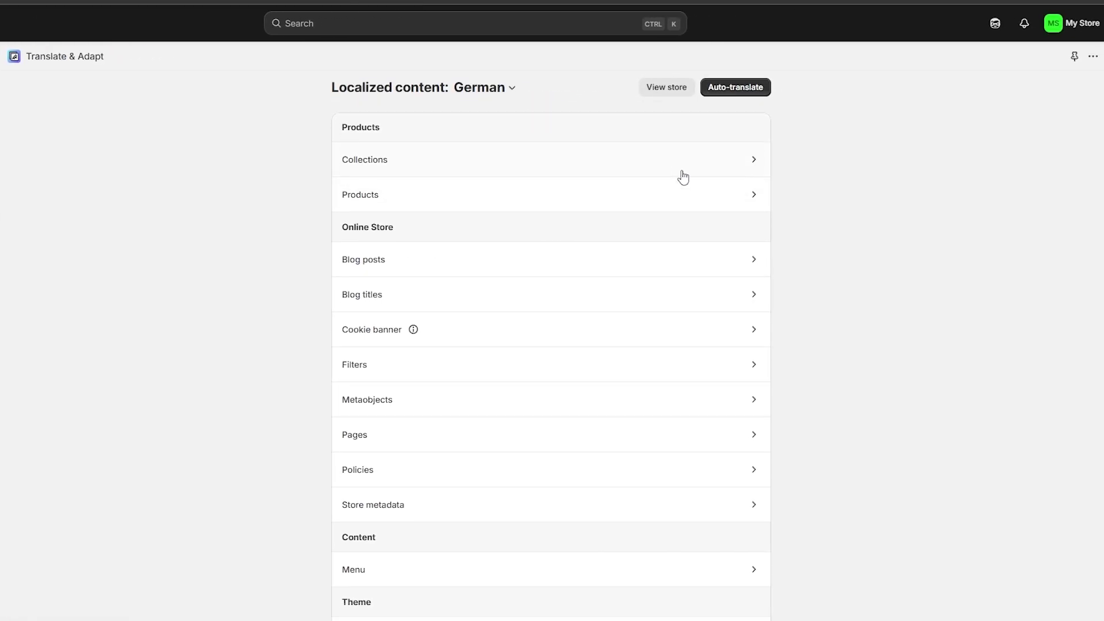
{"action": "scroll", "coordinate": [653, 402], "scroll_direction": "up", "scroll_amount": 5}
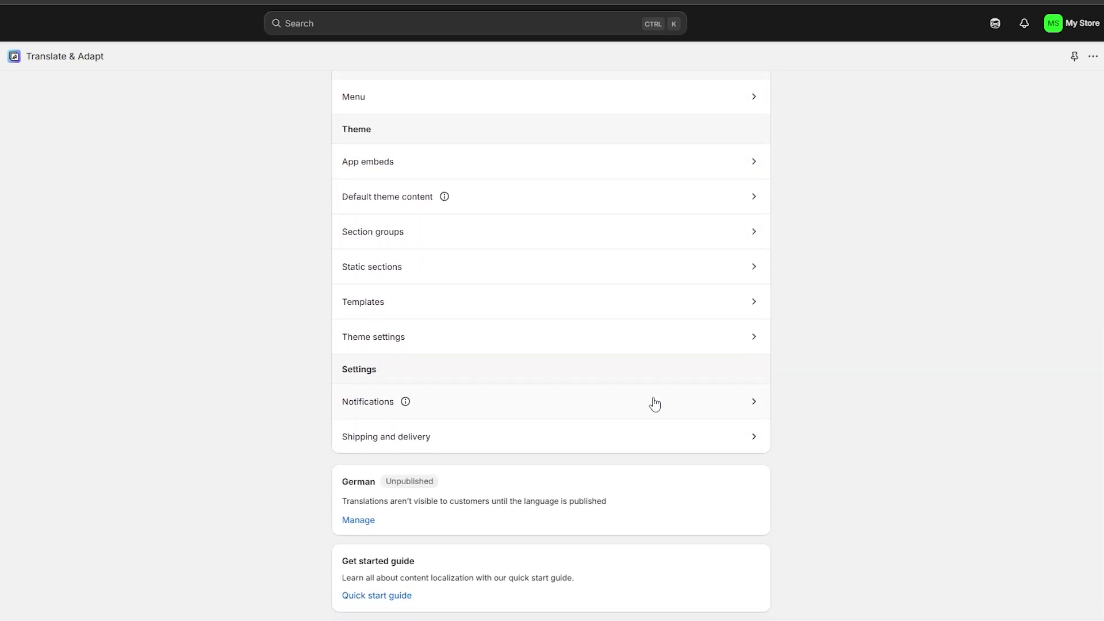
{"action": "scroll", "coordinate": [383, 313], "scroll_direction": "up", "scroll_amount": 3}
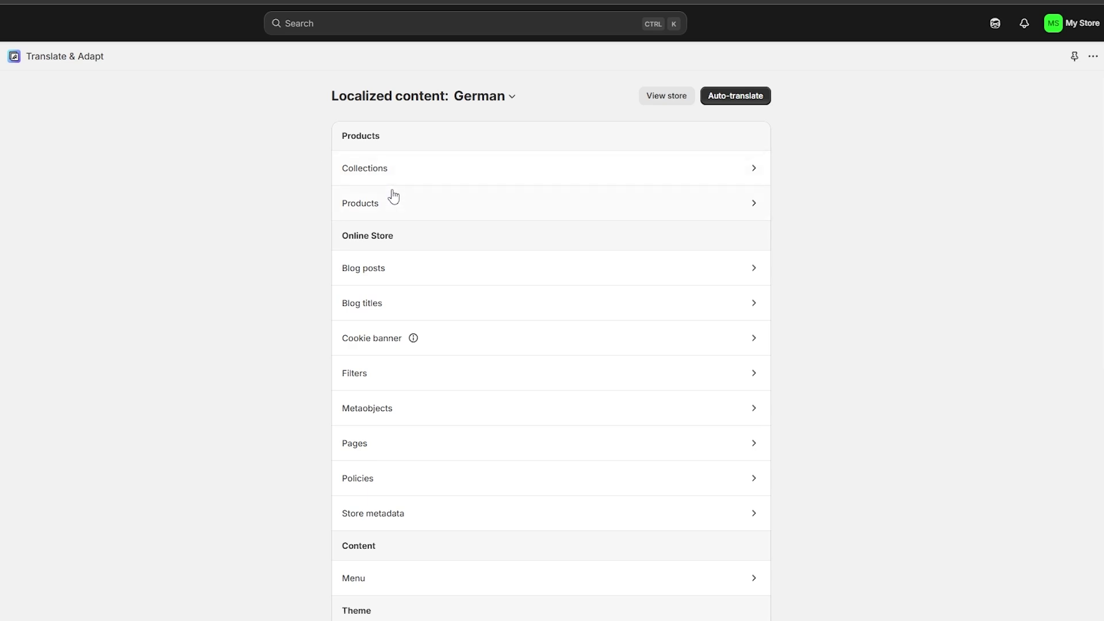
{"action": "scroll", "coordinate": [368, 280], "scroll_direction": "down", "scroll_amount": 4}
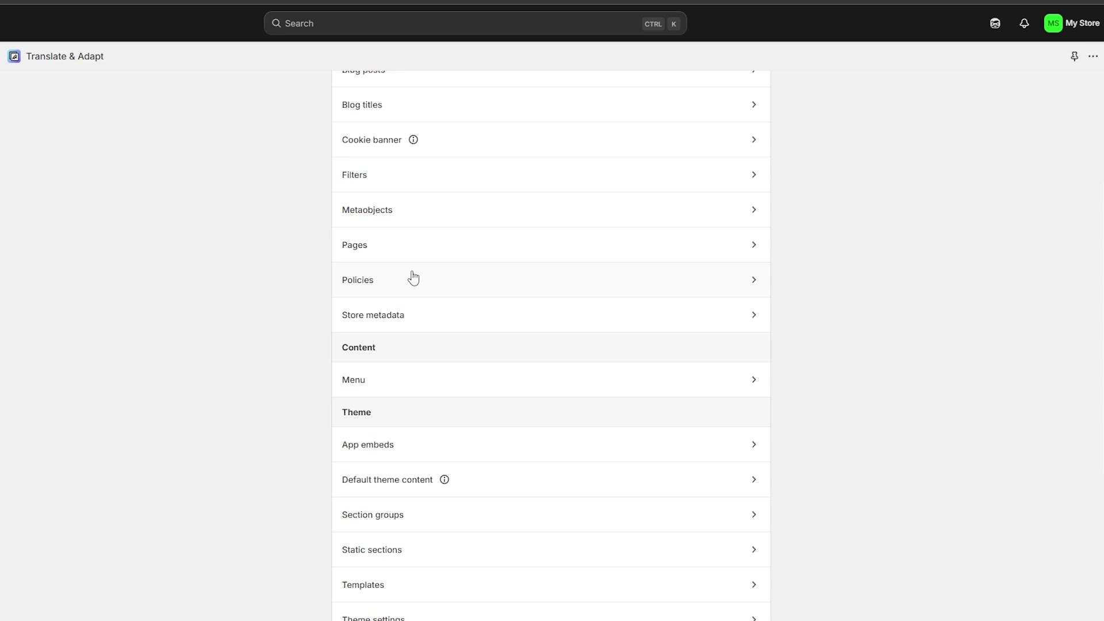
{"action": "scroll", "coordinate": [414, 278], "scroll_direction": "up", "scroll_amount": 4}
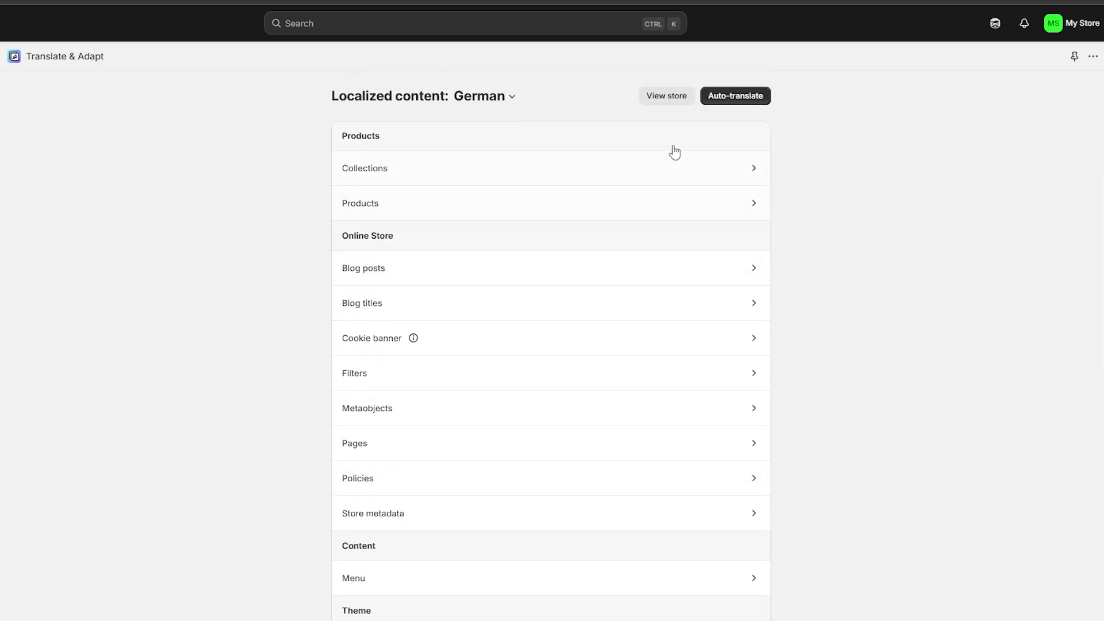
Step: Review the automatic translation terms for German and close them without starting the translation
{"action": "left_click", "coordinate": [736, 97]}
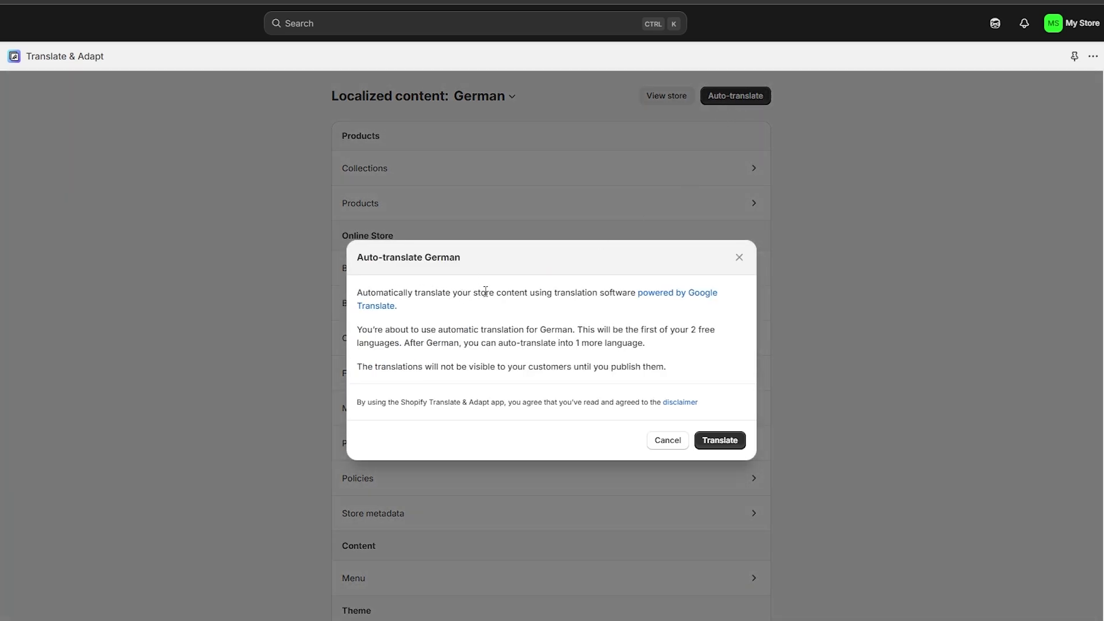
{"action": "left_click_drag", "start_coordinate": [539, 304], "coordinate": [505, 305]}
{"action": "left_click_drag", "start_coordinate": [358, 329], "coordinate": [635, 340]}
{"action": "left_click", "coordinate": [620, 330]}
{"action": "left_click", "coordinate": [514, 376]}
{"action": "left_click", "coordinate": [655, 441]}
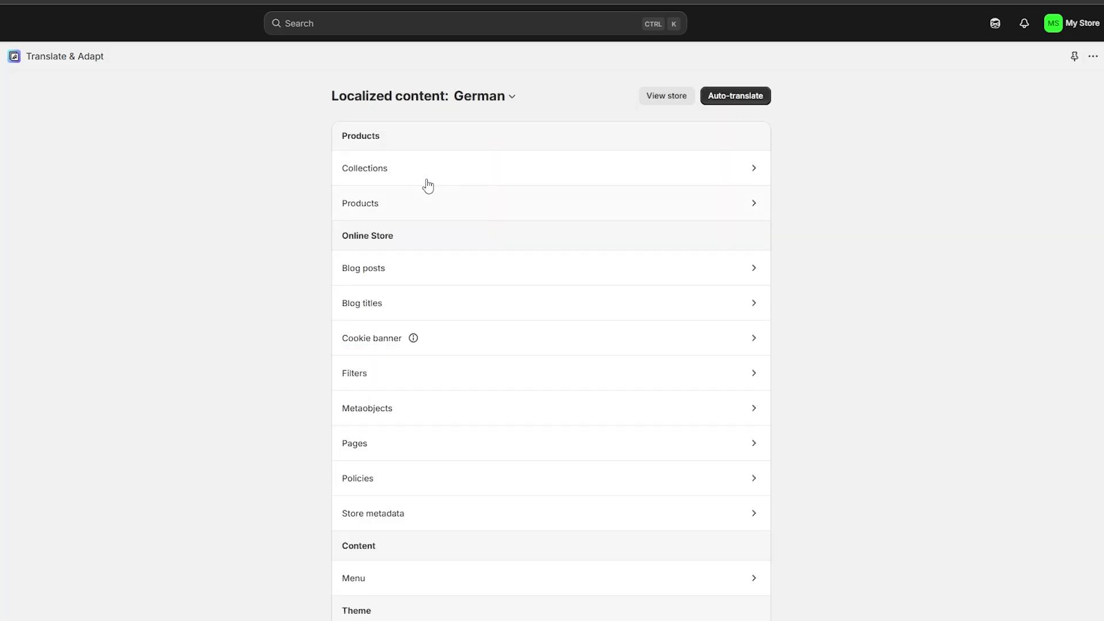
Step: Open the German translations for Collections and go through the five-part Translate & Adapt introduction until it closes
{"action": "left_click", "coordinate": [459, 180]}
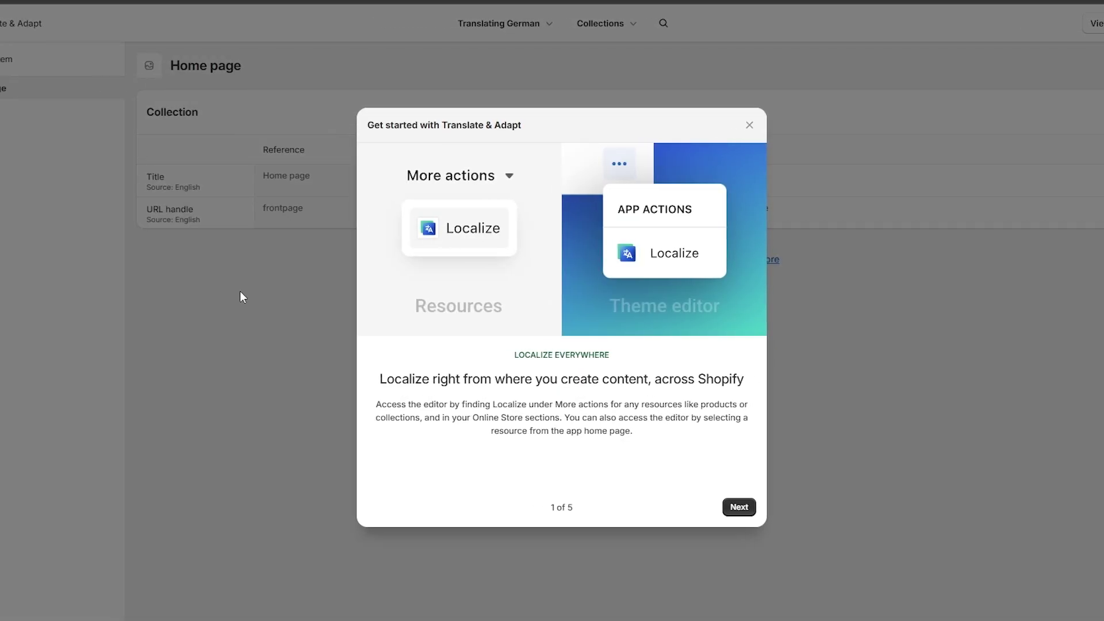
{"action": "left_click_drag", "start_coordinate": [374, 127], "coordinate": [604, 126]}
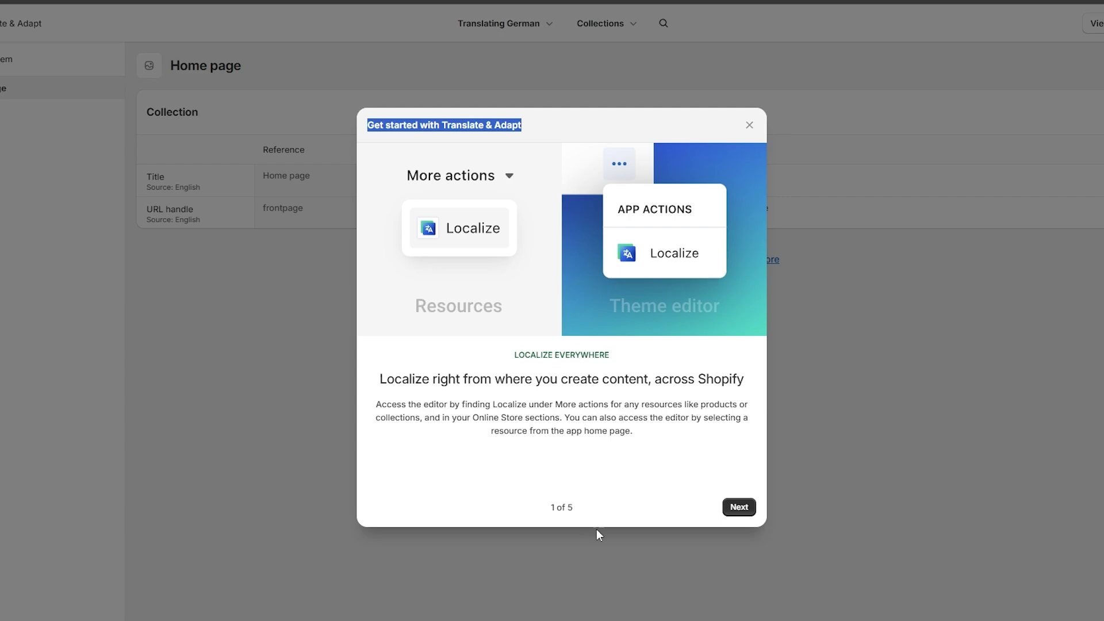
{"action": "left_click", "coordinate": [740, 511]}
{"action": "left_click", "coordinate": [740, 511]}
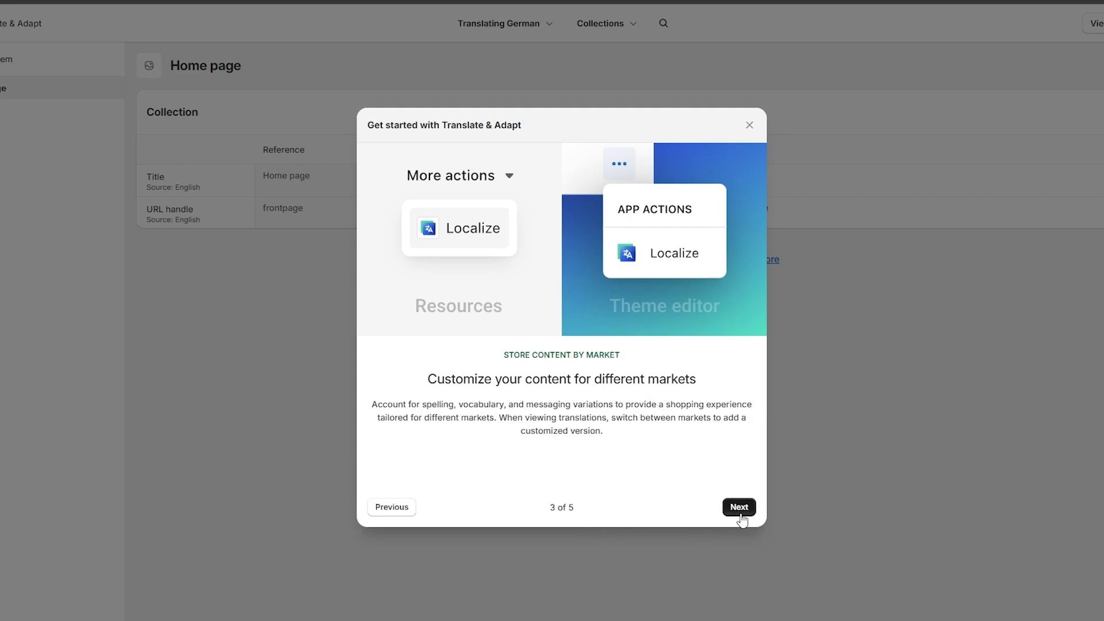
{"action": "left_click", "coordinate": [740, 511]}
{"action": "left_click", "coordinate": [740, 510]}
{"action": "left_click", "coordinate": [740, 511]}
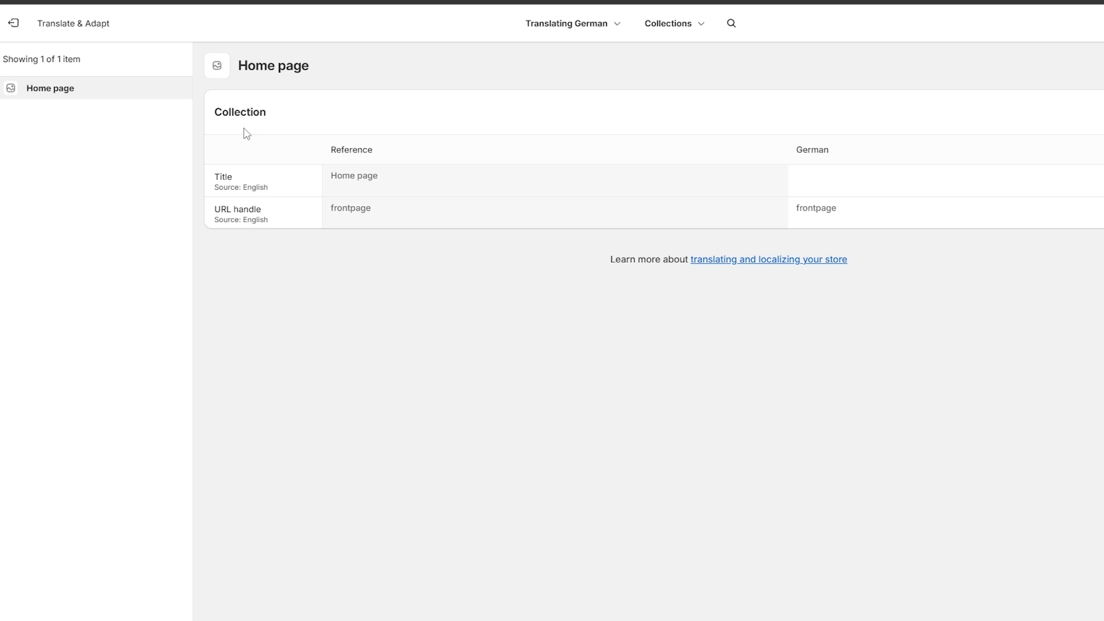
Step: Examine the Home page collection's English reference and German fields for the title and URL handle
{"action": "left_click_drag", "start_coordinate": [239, 79], "coordinate": [308, 84]}
{"action": "left_click_drag", "start_coordinate": [267, 167], "coordinate": [289, 223]}
{"action": "left_click", "coordinate": [198, 153]}
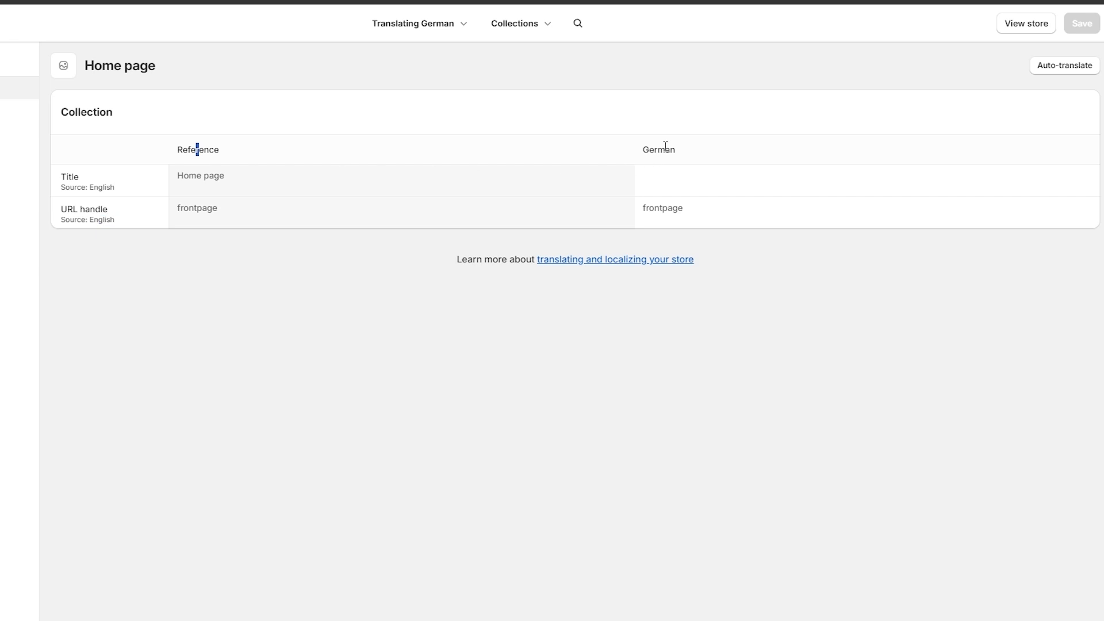
{"action": "left_click_drag", "start_coordinate": [664, 151], "coordinate": [687, 156]}
{"action": "left_click_drag", "start_coordinate": [649, 213], "coordinate": [665, 198]}
{"action": "left_click", "coordinate": [666, 198]}
{"action": "left_click", "coordinate": [679, 190]}
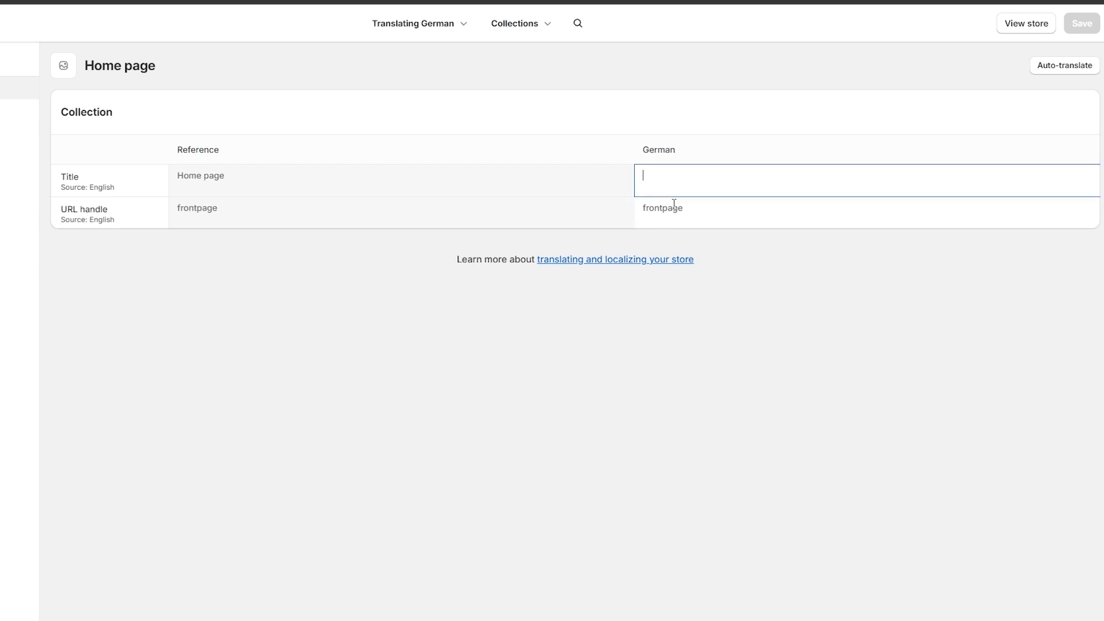
{"action": "left_click", "coordinate": [670, 214]}
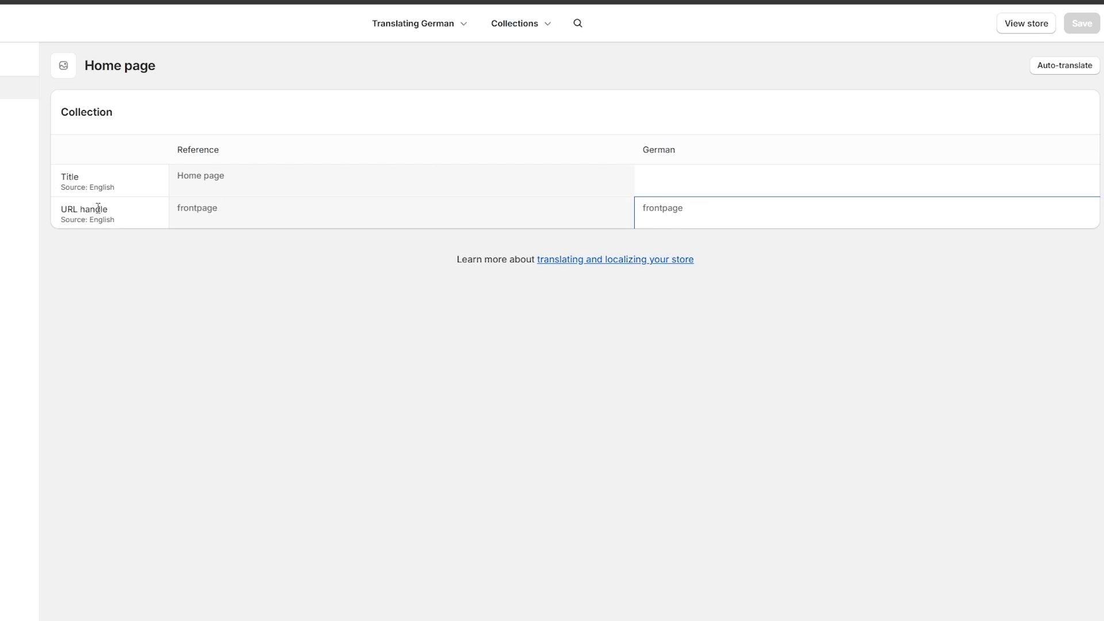
{"action": "left_click", "coordinate": [182, 208]}
{"action": "left_click", "coordinate": [190, 175]}
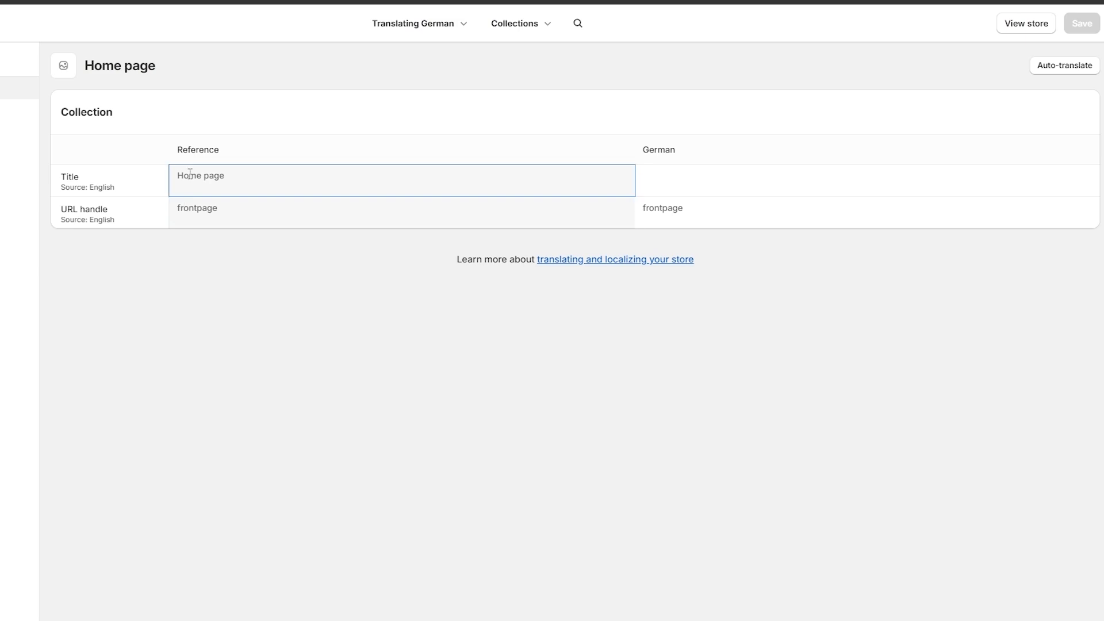
{"action": "left_click", "coordinate": [663, 195]}
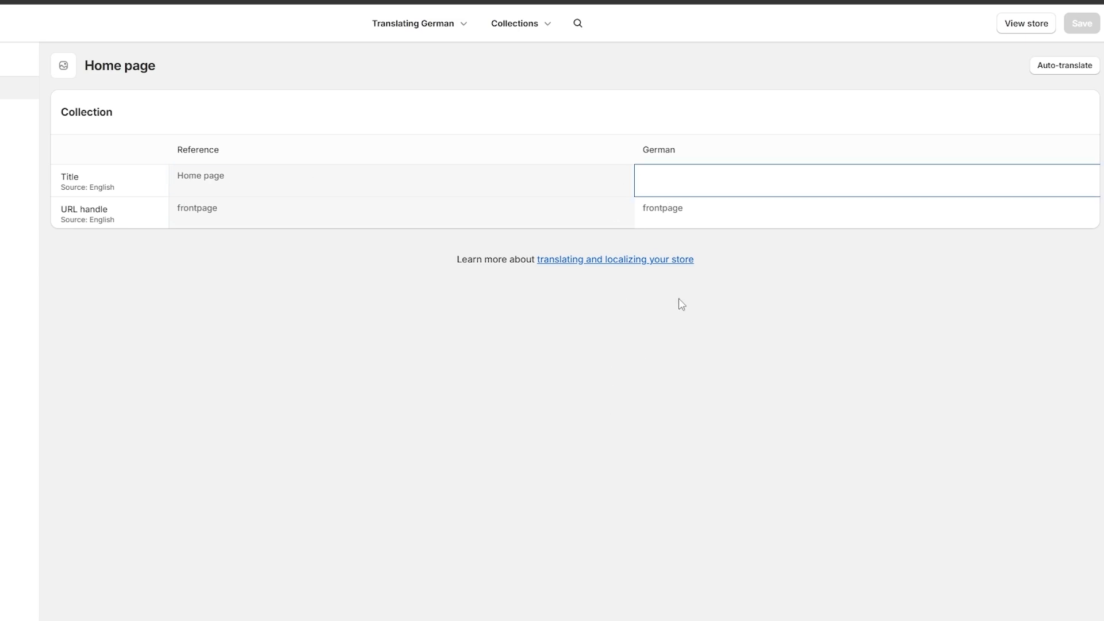
{"action": "left_click", "coordinate": [458, 559]}
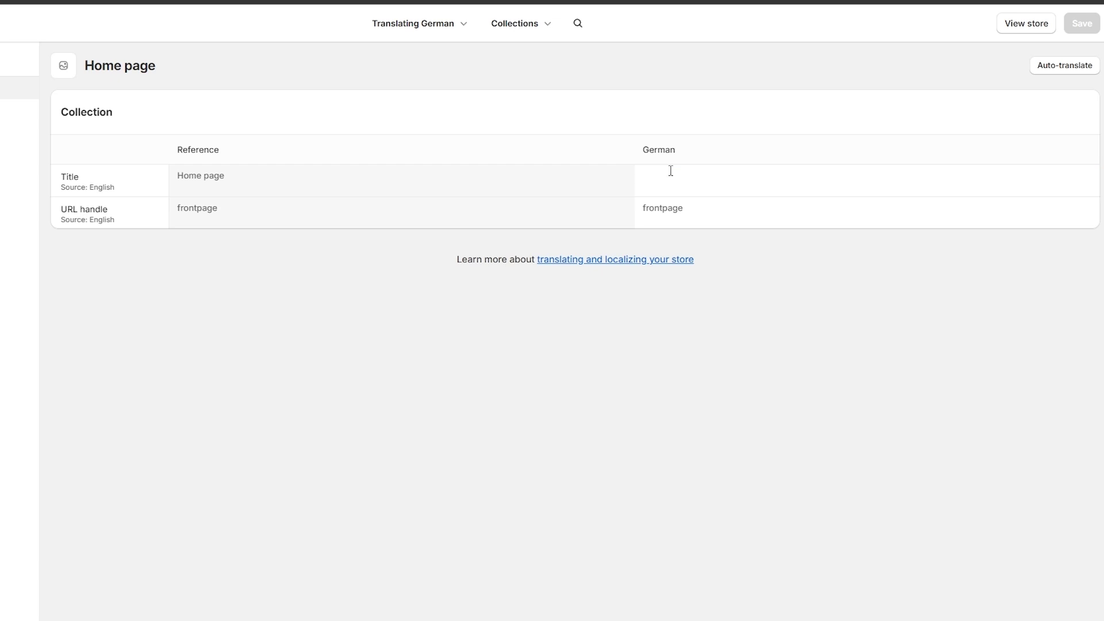
Step: Switch to Google Translate, translate the URL handle "frontpage" into German, listen to it and copy "Titelseite"
{"action": "left_click_drag", "start_coordinate": [225, 177], "coordinate": [175, 177]}
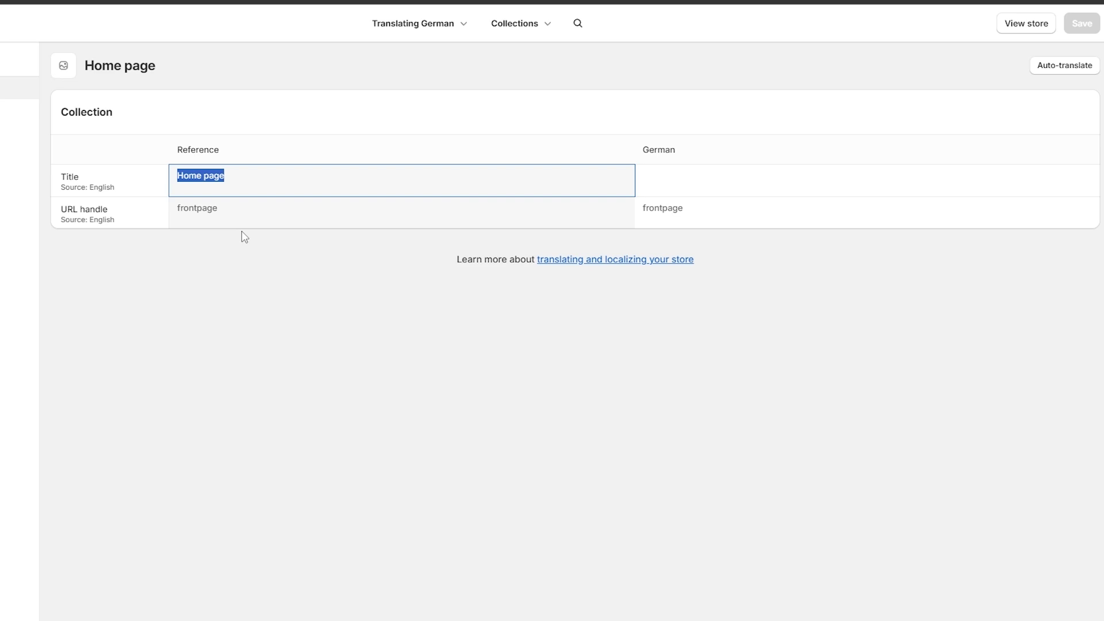
{"action": "double_click", "coordinate": [221, 213]}
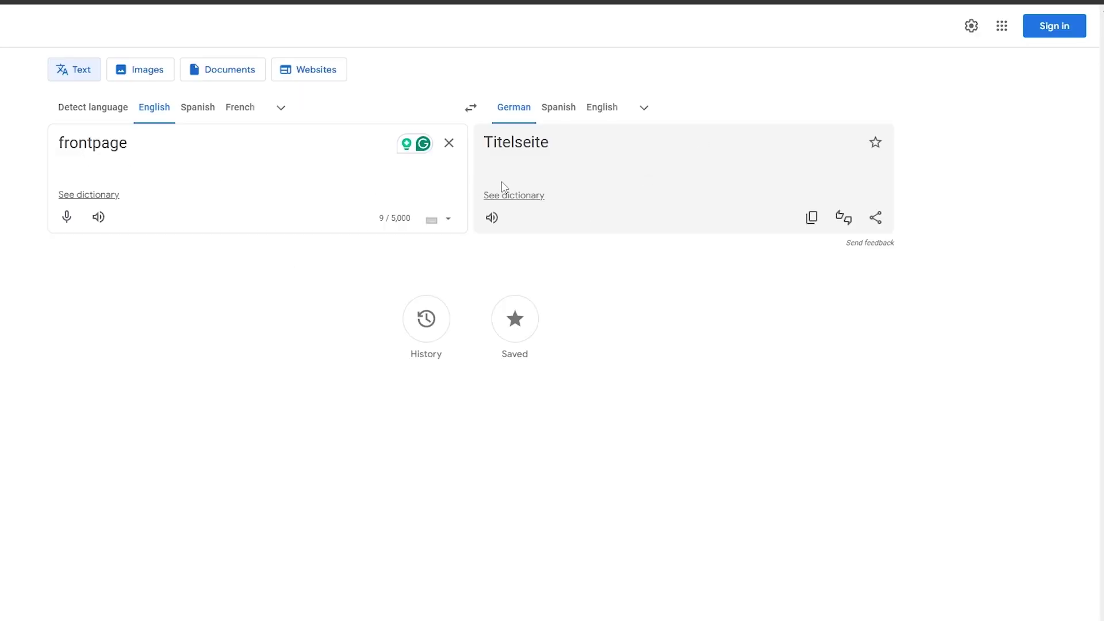
{"action": "left_click", "coordinate": [513, 145]}
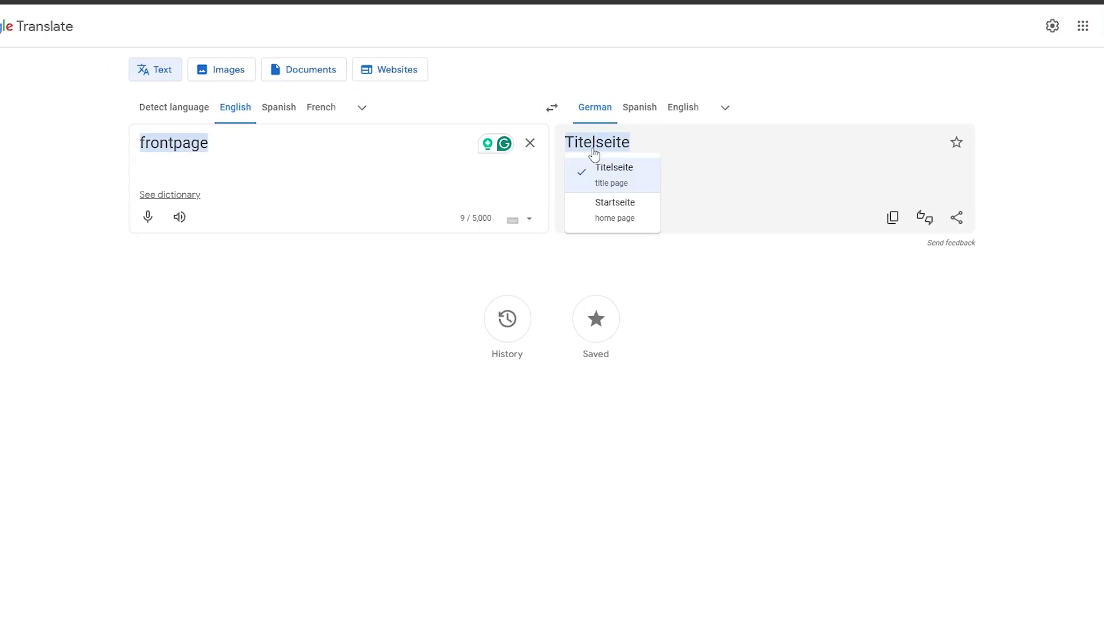
{"action": "left_click", "coordinate": [614, 225]}
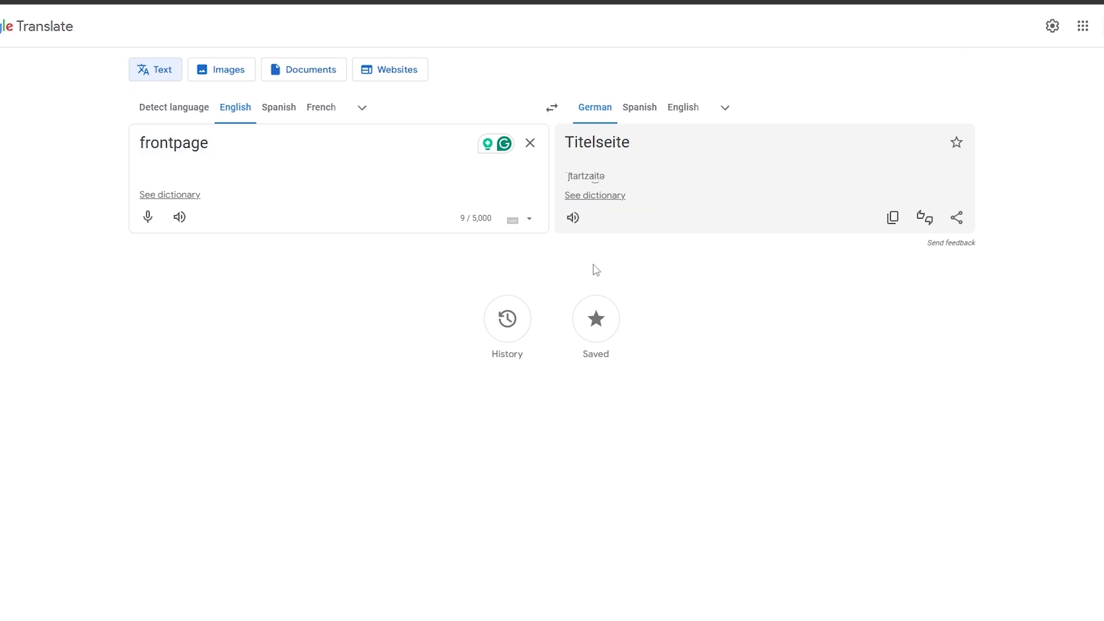
{"action": "left_click", "coordinate": [573, 218]}
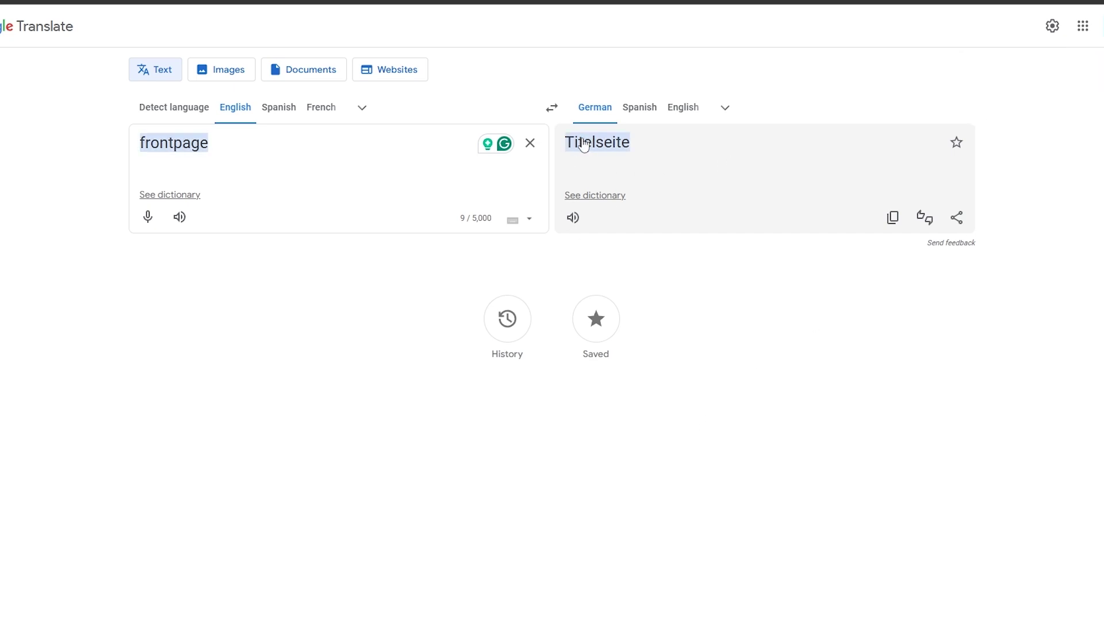
{"action": "left_click", "coordinate": [892, 218]}
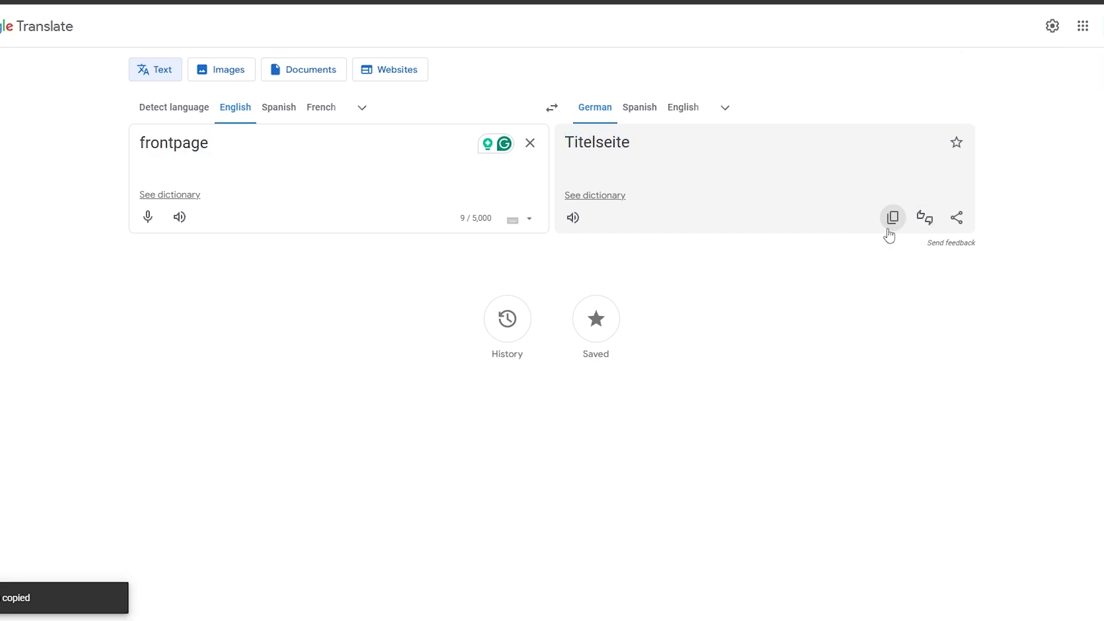
Step: Return to Translate & Adapt and set the Home page collection's German URL handle to "Titelseite"
{"action": "key", "text": "alt+Tab"}
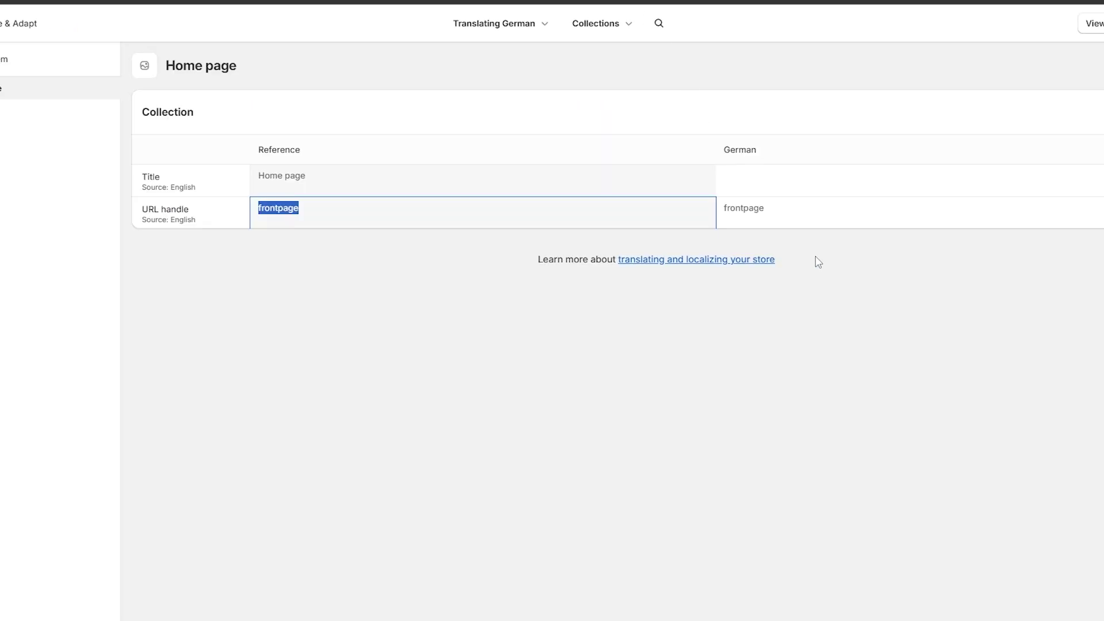
{"action": "left_click", "coordinate": [697, 213]}
{"action": "key", "text": "ctrl+v"}
{"action": "left_click", "coordinate": [728, 322]}
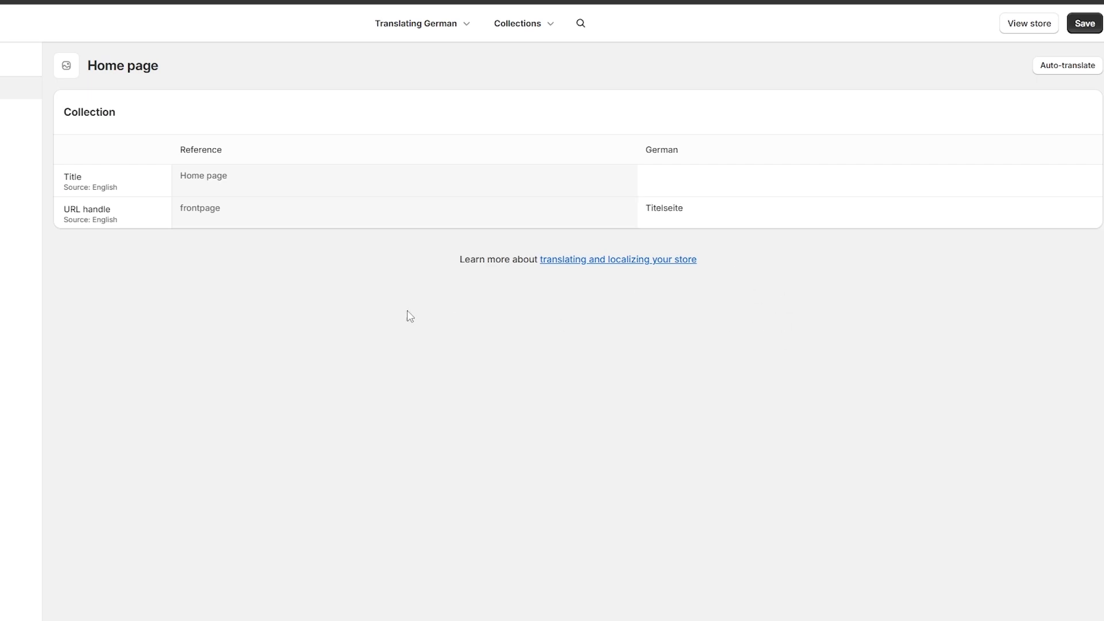
Step: Translate the collection title "Home page" into German in Google Translate, listen to it and copy "Startseite"
{"action": "triple_click", "coordinate": [236, 169]}
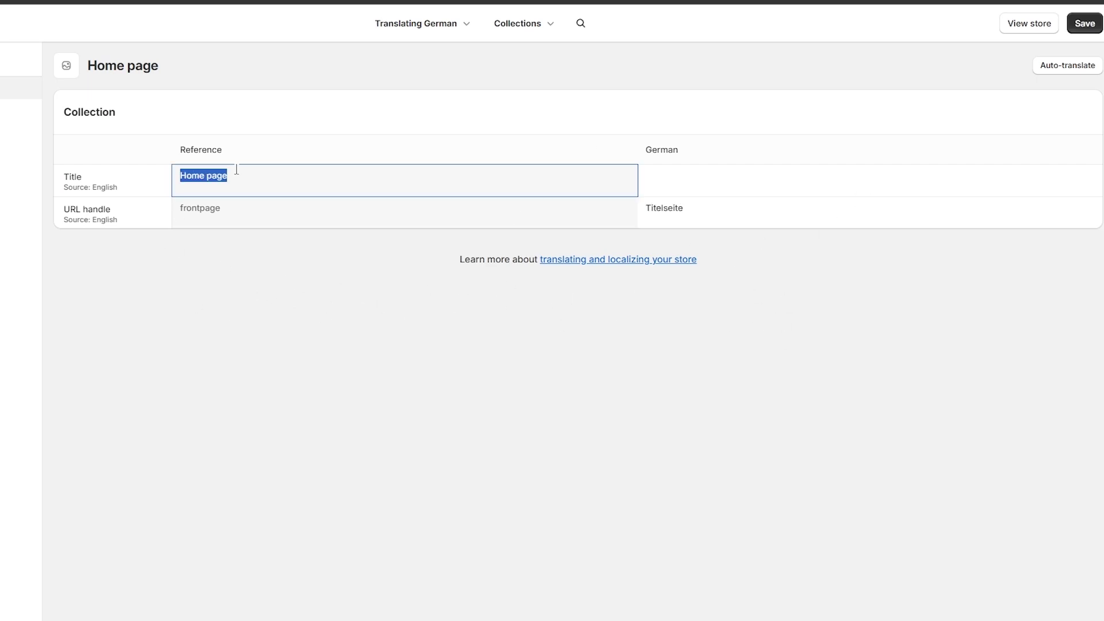
{"action": "key", "text": "alt+Tab"}
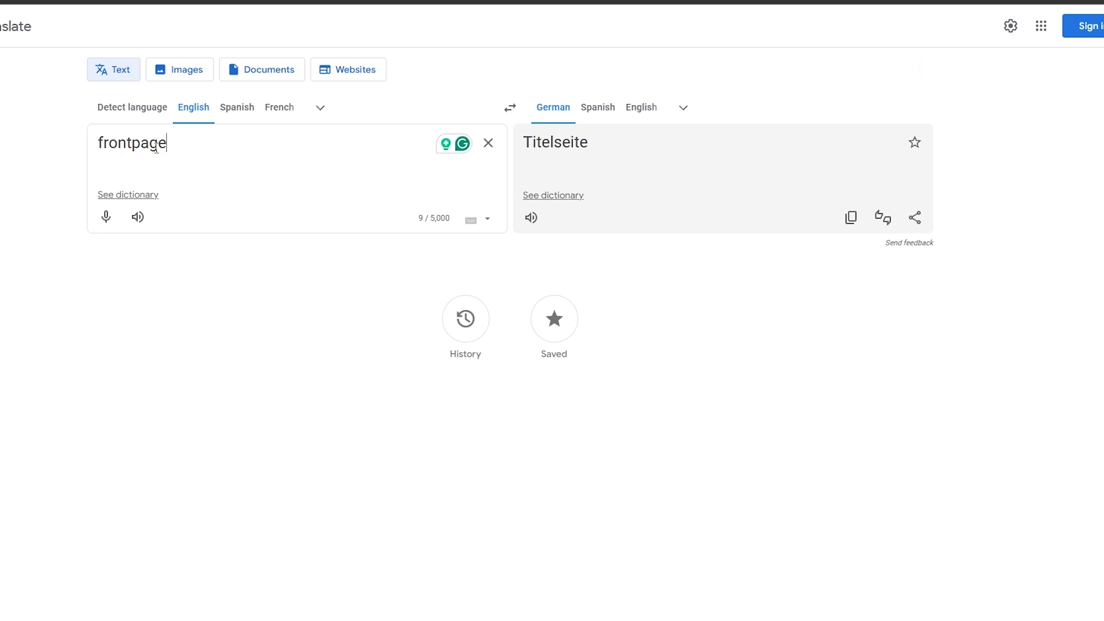
{"action": "key", "text": "ctrl+a"}
{"action": "key", "text": "ctrl+v"}
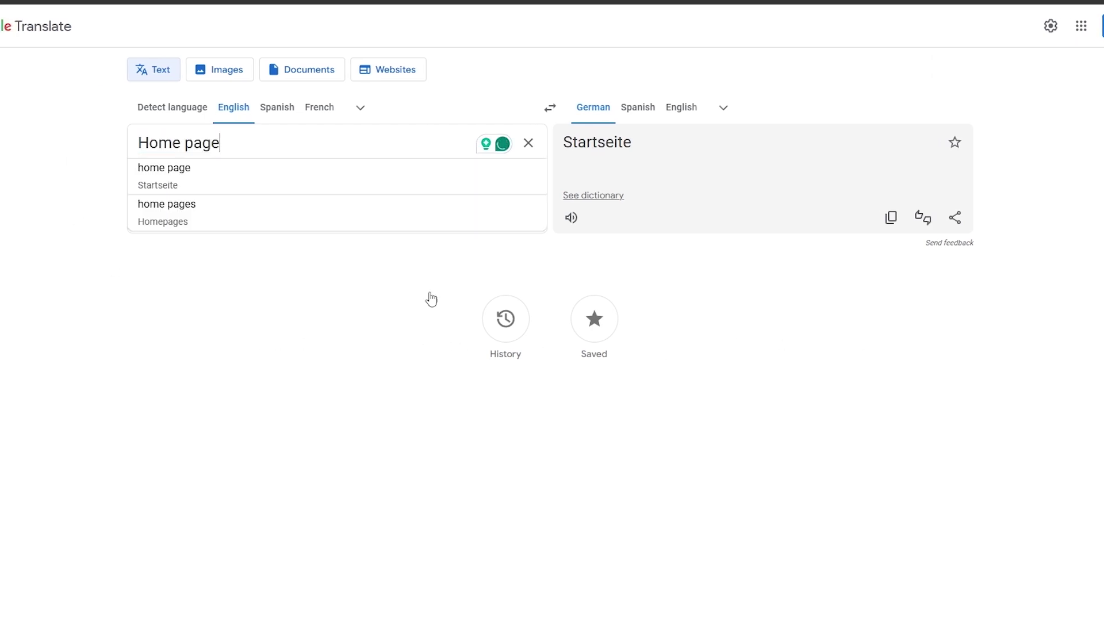
{"action": "left_click", "coordinate": [203, 178]}
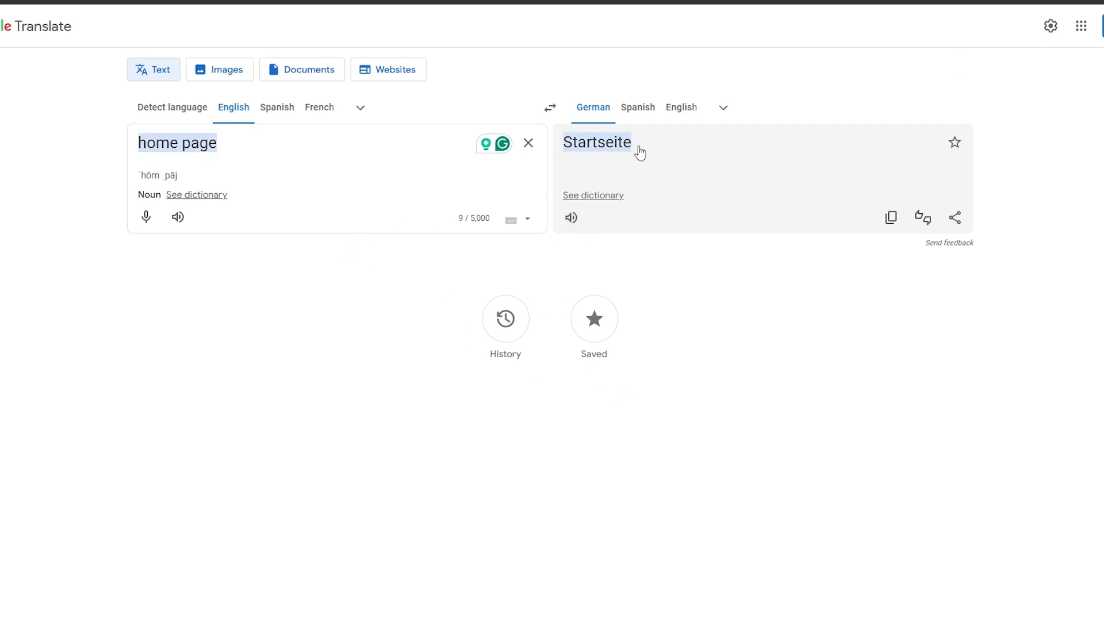
{"action": "left_click", "coordinate": [573, 218]}
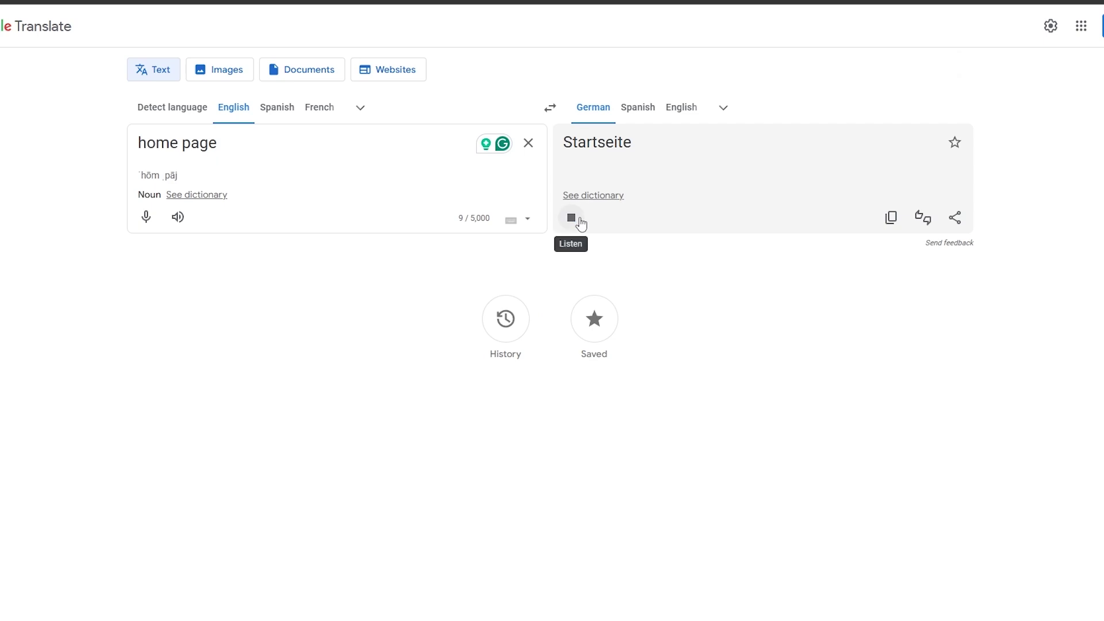
{"action": "left_click", "coordinate": [891, 217]}
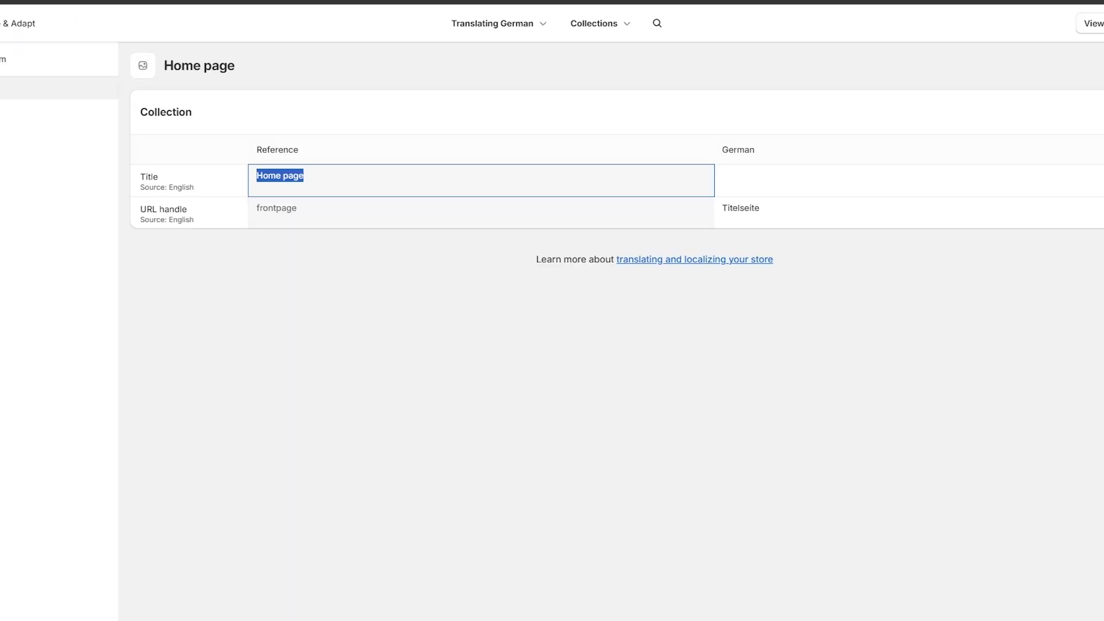
Step: Set the Home page collection's German title to "Startseite" in Translate & Adapt and save the translations
{"action": "left_click", "coordinate": [736, 178]}
{"action": "key", "text": "ctrl+v"}
{"action": "left_click", "coordinate": [813, 288]}
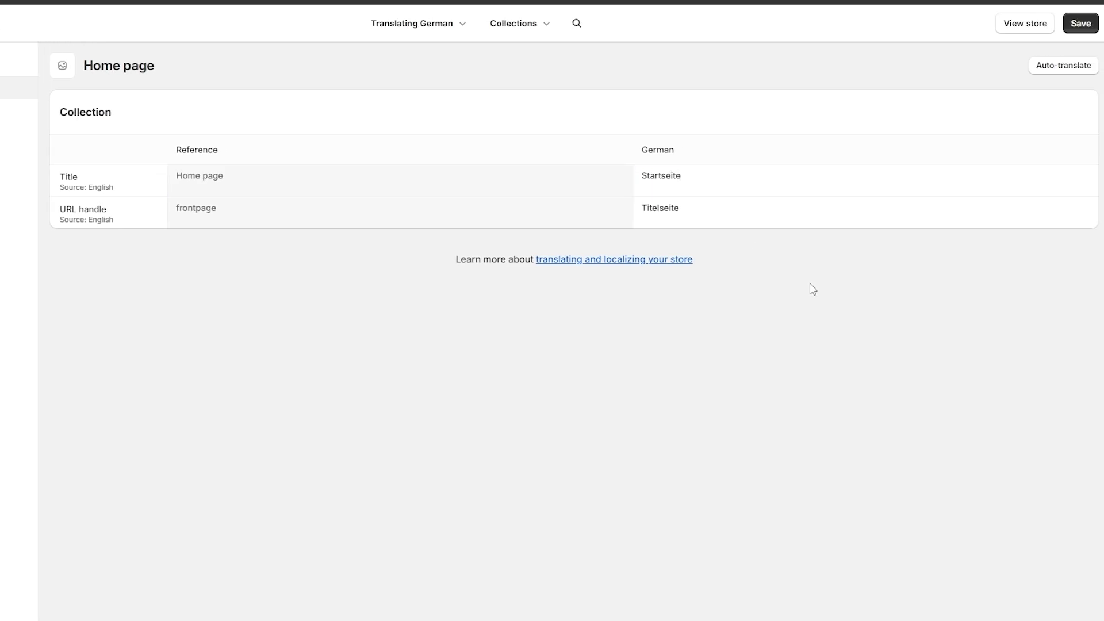
{"action": "left_click", "coordinate": [1076, 28]}
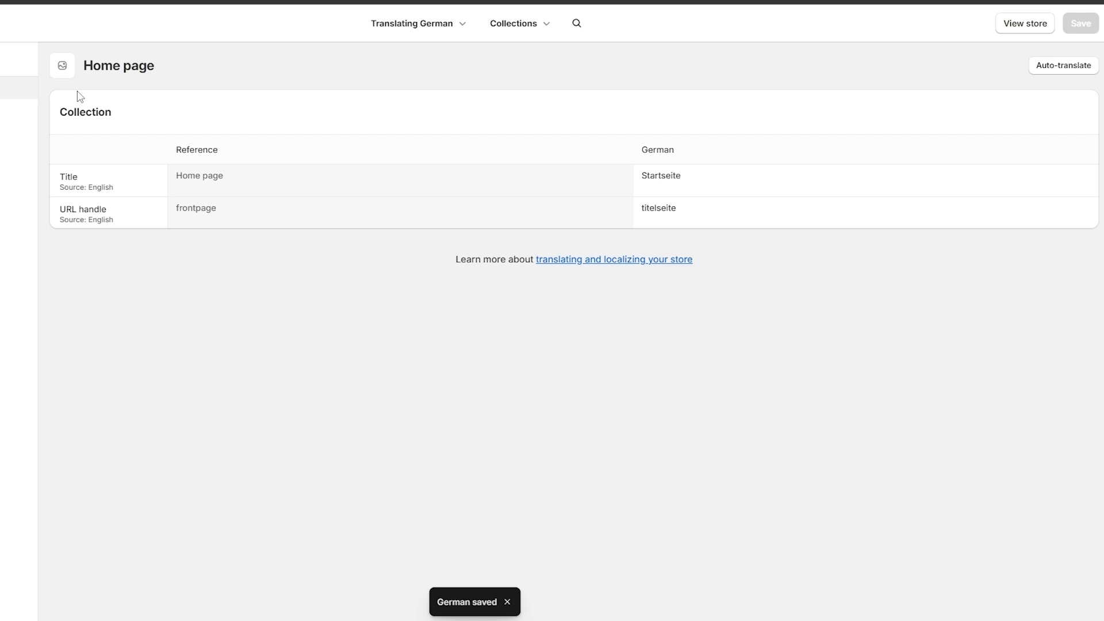
Step: Return to the German content categories and examine the translation fields of the News blog title
{"action": "key", "text": "alt+Left"}
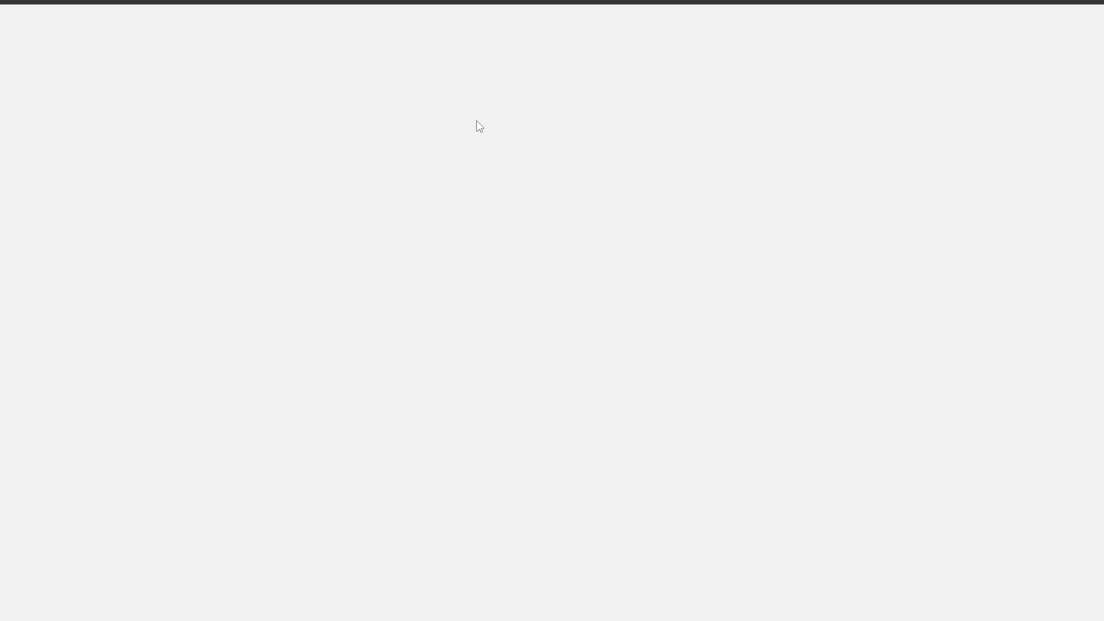
{"action": "scroll", "coordinate": [483, 225], "scroll_direction": "down", "scroll_amount": 8}
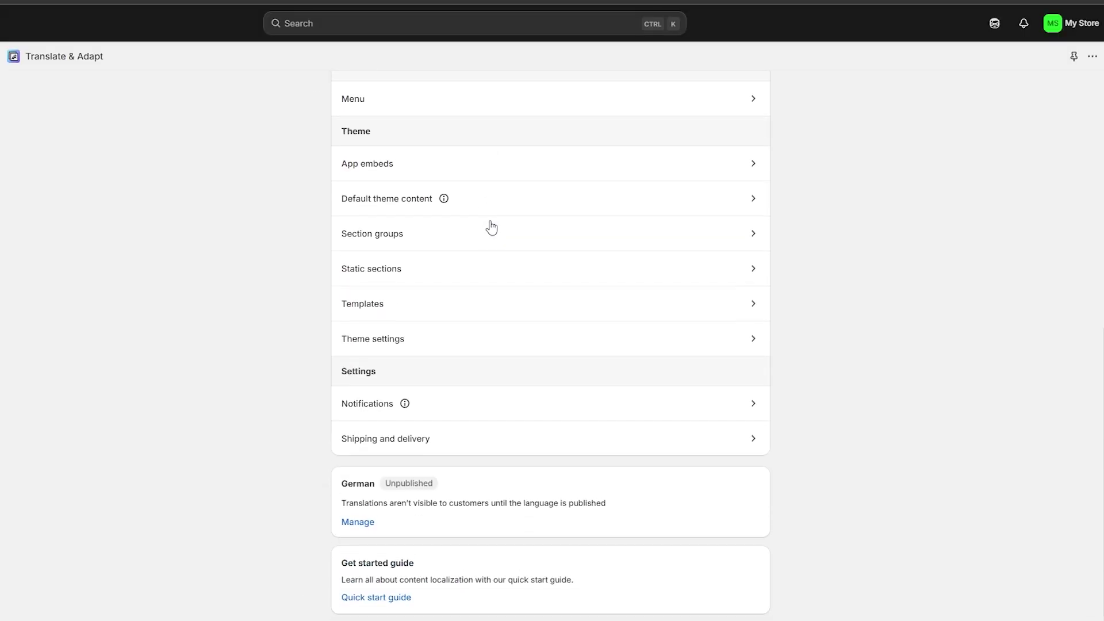
{"action": "scroll", "coordinate": [541, 270], "scroll_direction": "up", "scroll_amount": 3}
{"action": "scroll", "coordinate": [583, 297], "scroll_direction": "up", "scroll_amount": 3}
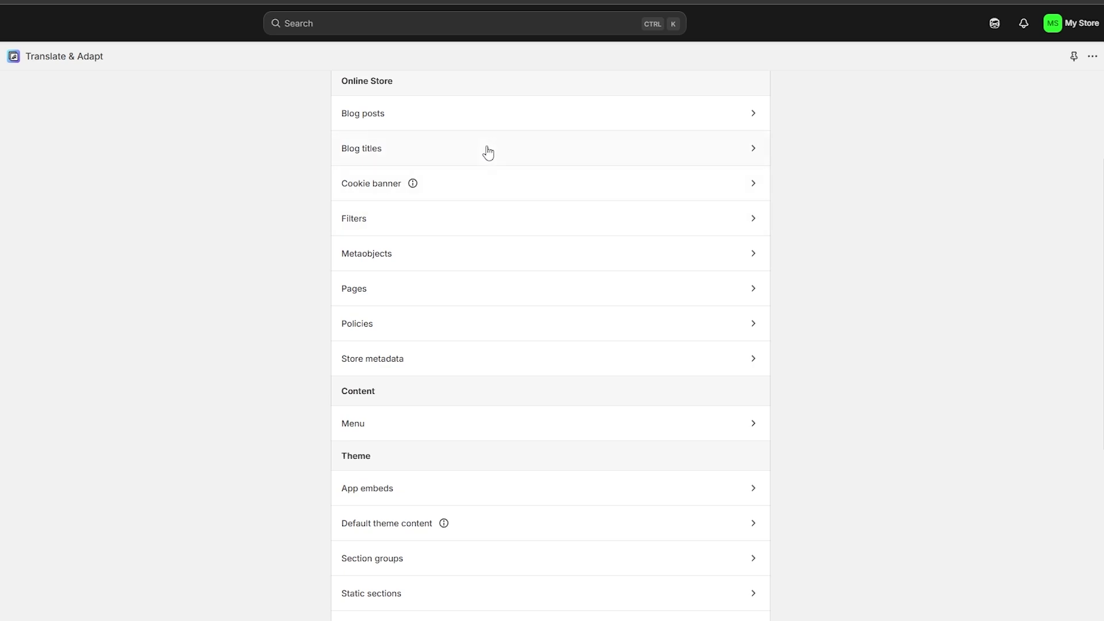
{"action": "left_click", "coordinate": [409, 160]}
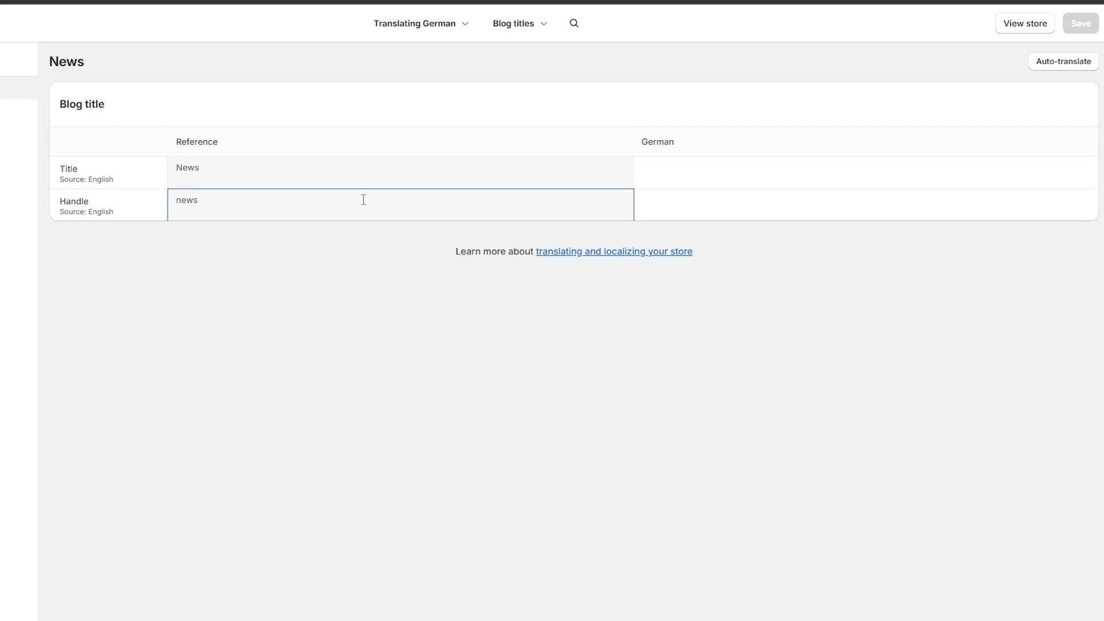
{"action": "key", "text": "alt+Left"}
Step: Review the German translations of the cookie banner fields and return to the category list
{"action": "left_click", "coordinate": [384, 202]}
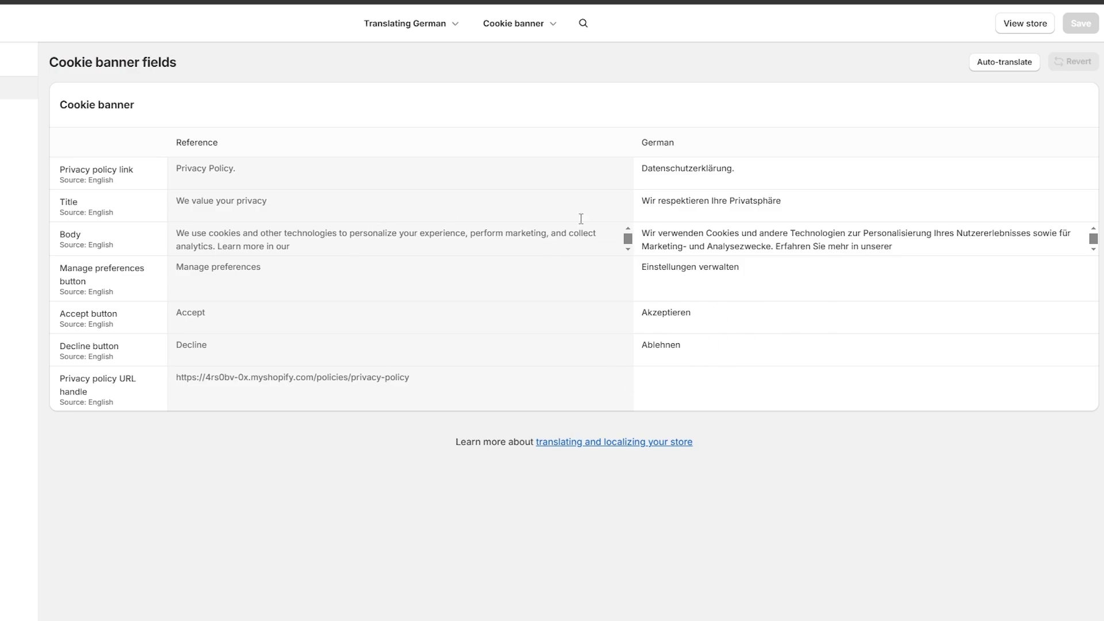
{"action": "left_click", "coordinate": [677, 237]}
{"action": "key", "text": "alt+Left"}
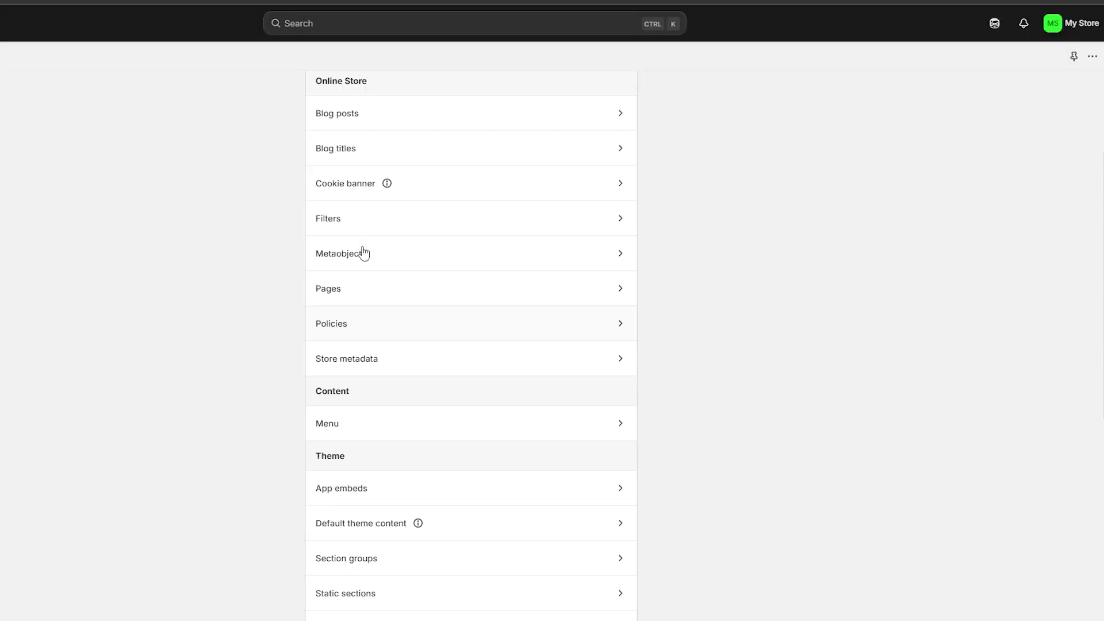
Step: Check the German label of the Availability filter, and open the translation fields of the Contact page
{"action": "left_click", "coordinate": [357, 230]}
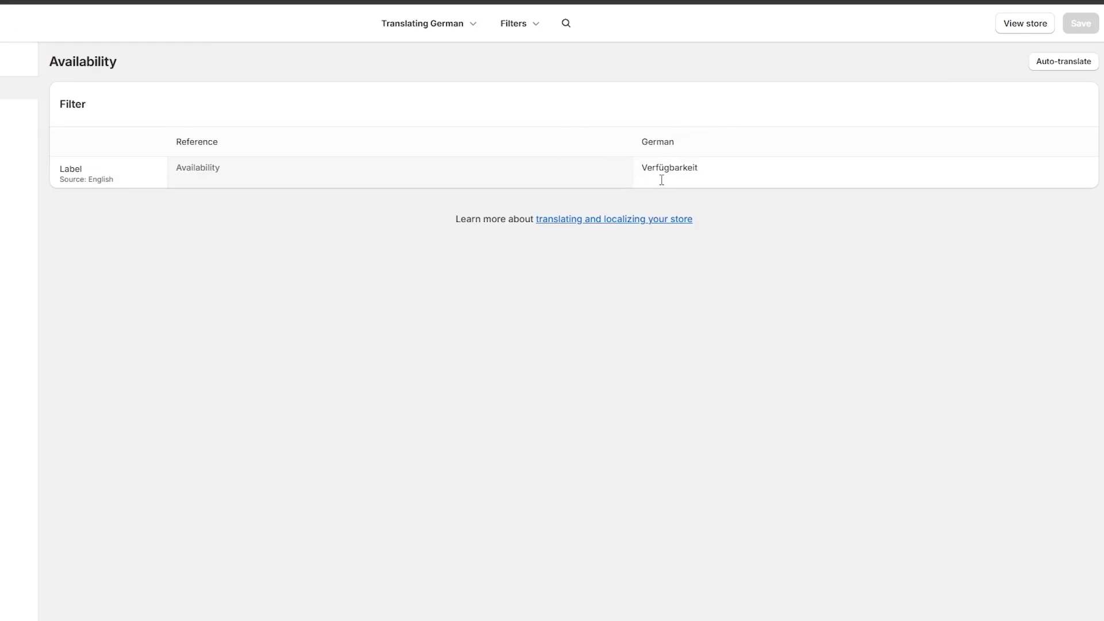
{"action": "key", "text": "alt+Left"}
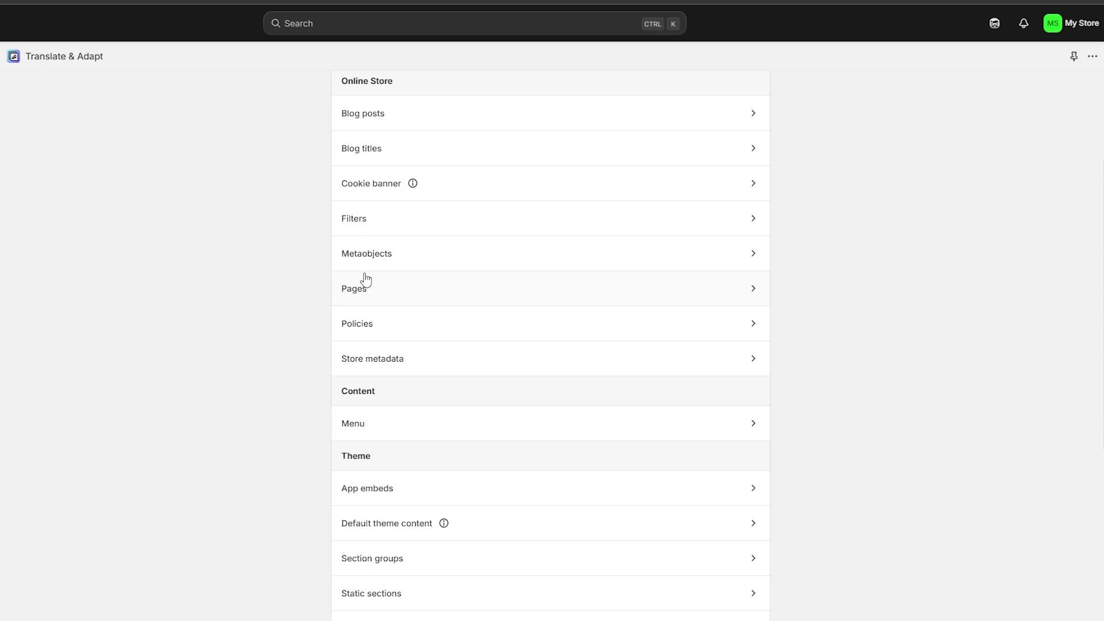
{"action": "left_click", "coordinate": [394, 296]}
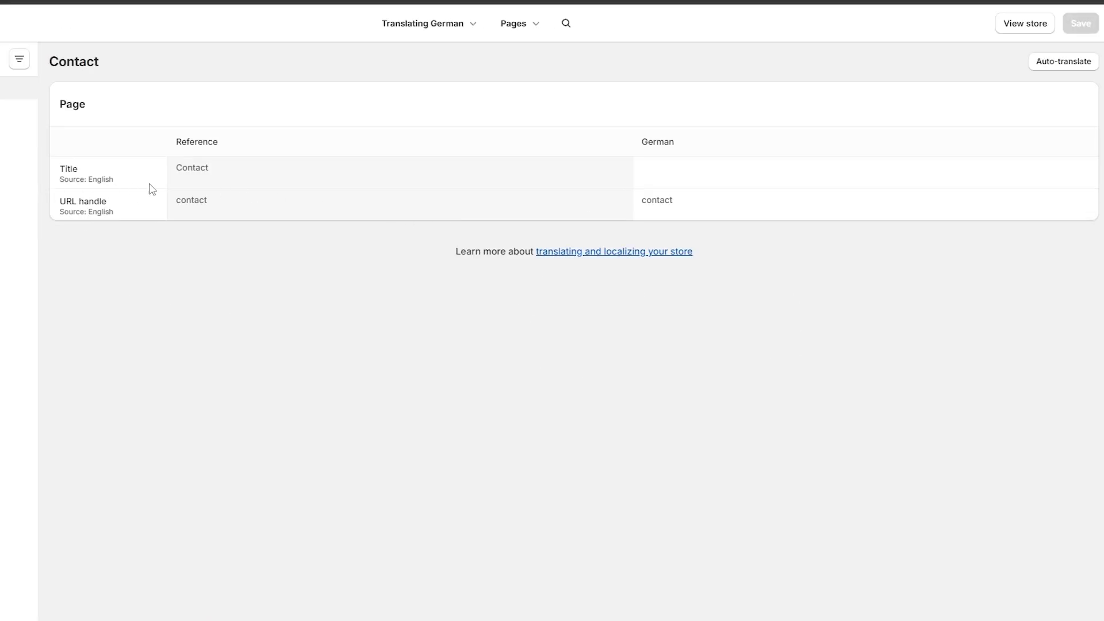
Step: Translate the Contact page title into German in Google Translate and copy the resulting translation
{"action": "left_click", "coordinate": [738, 201]}
{"action": "left_click", "coordinate": [195, 257]}
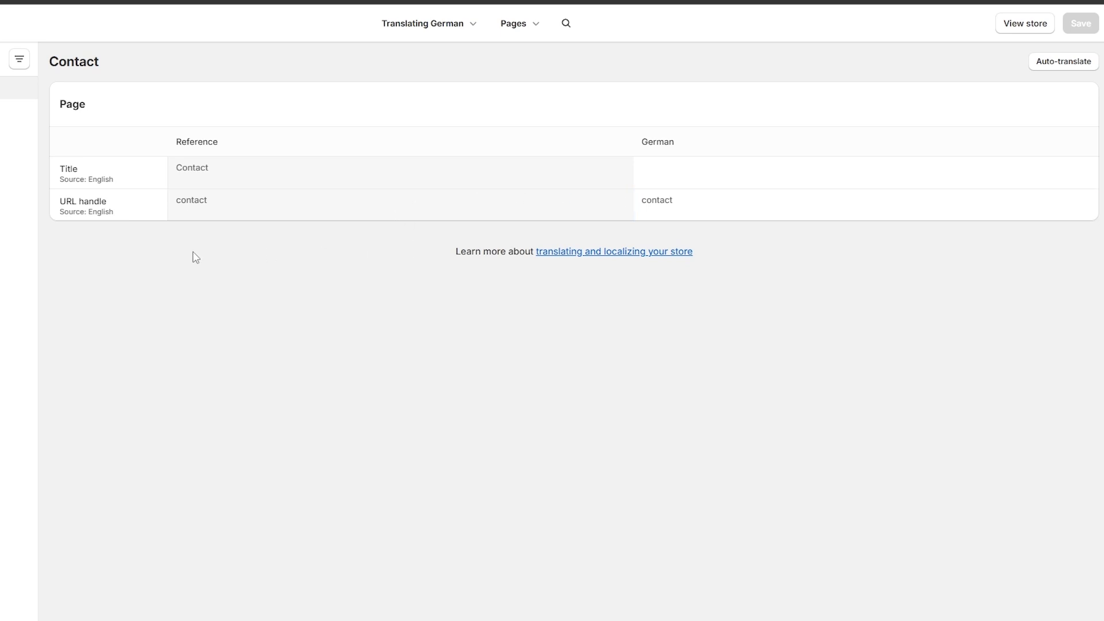
{"action": "double_click", "coordinate": [199, 171]}
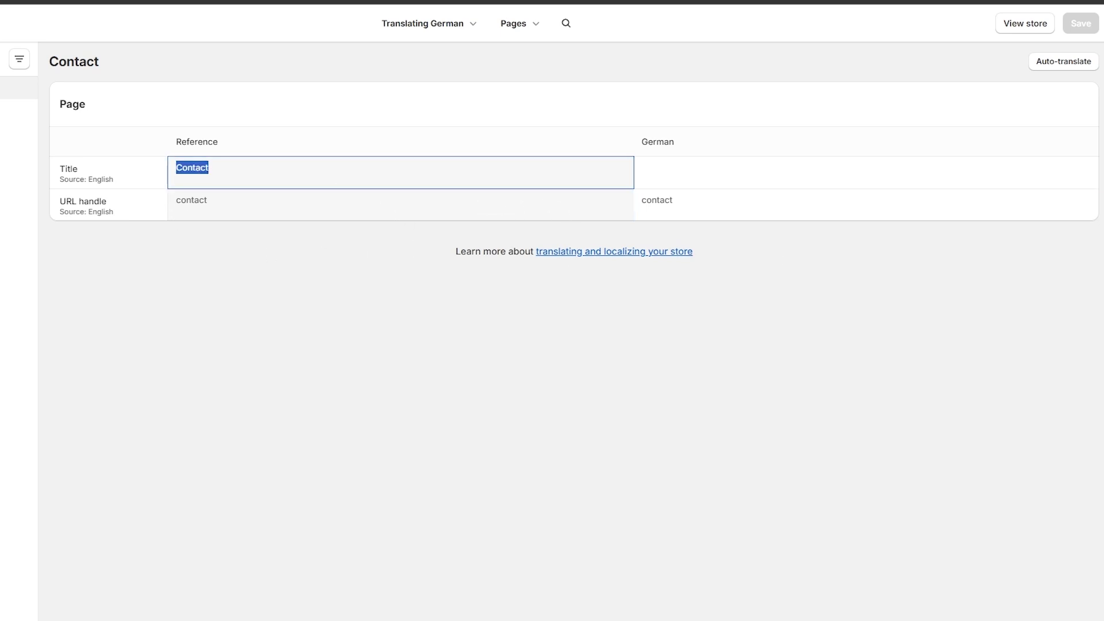
{"action": "key", "text": "ctrl+c"}
{"action": "key", "text": "alt+Tab"}
{"action": "key", "text": "ctrl+a"}
{"action": "key", "text": "ctrl+v"}
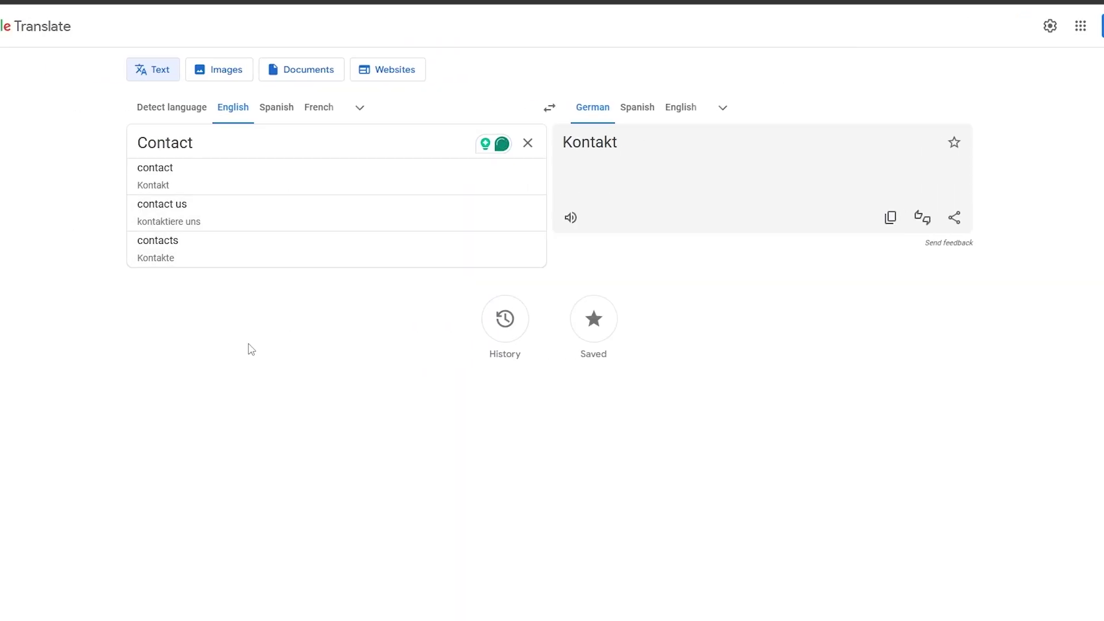
{"action": "left_click", "coordinate": [172, 187]}
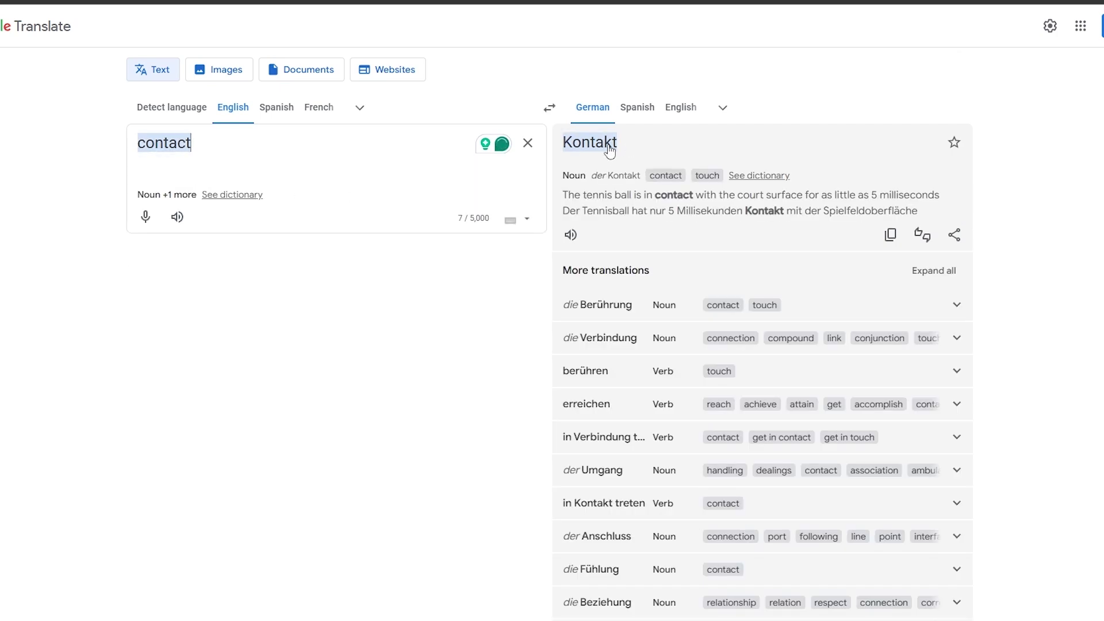
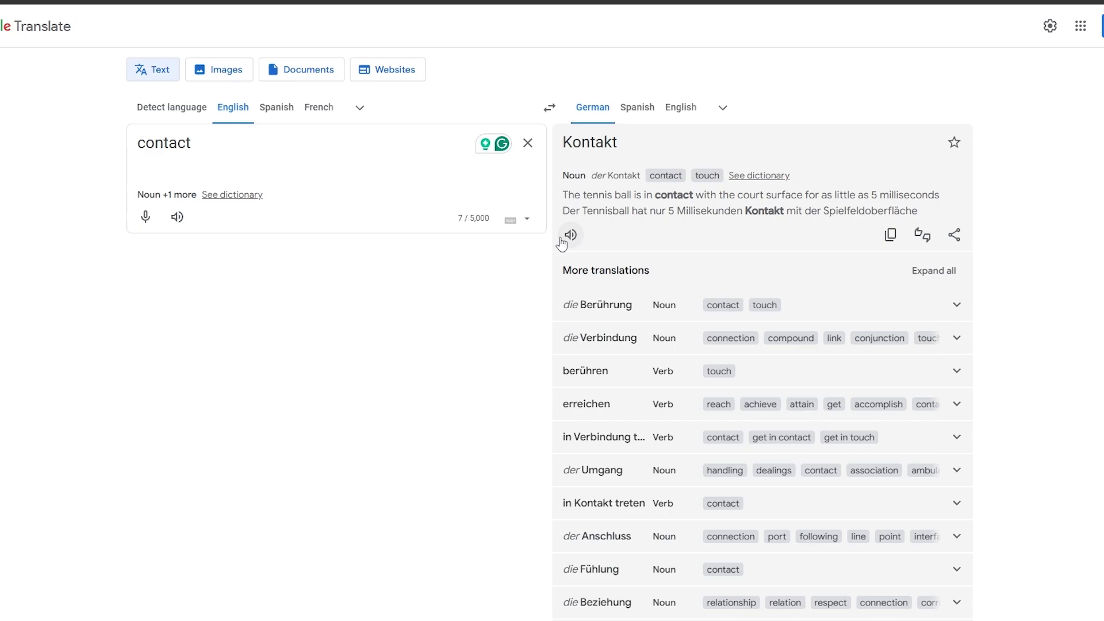
{"action": "scroll", "coordinate": [730, 328], "scroll_direction": "down", "scroll_amount": 5}
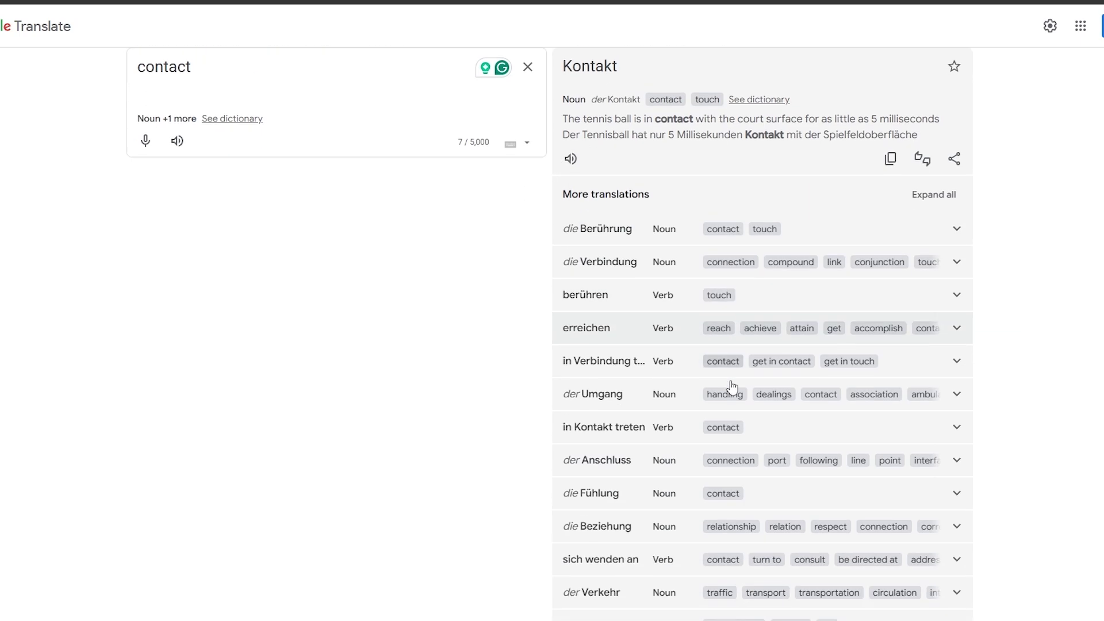
{"action": "scroll", "coordinate": [733, 424], "scroll_direction": "up", "scroll_amount": 5}
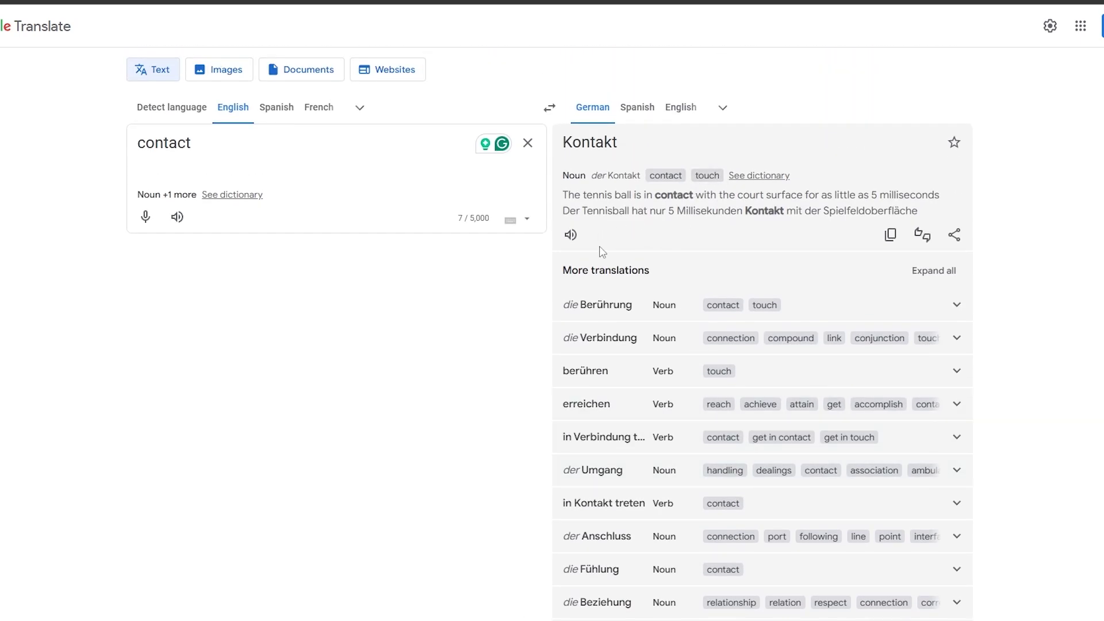
{"action": "left_click", "coordinate": [891, 236]}
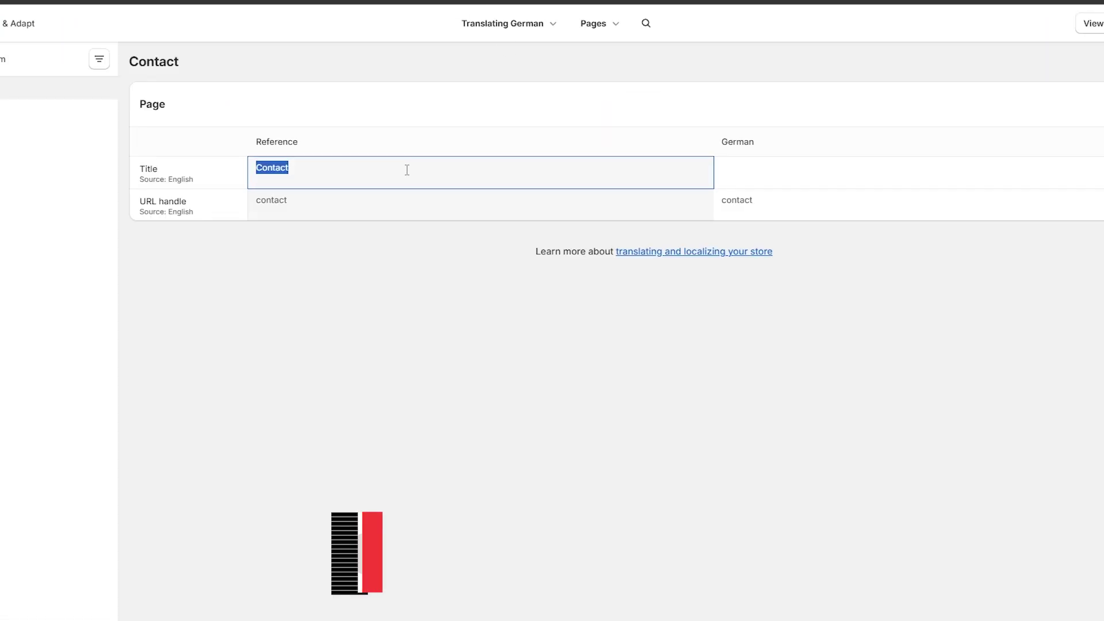
Step: Set the Contact page's German title and URL handle to "Kontakt" in Translate & Adapt and save the translations
{"action": "left_click", "coordinate": [754, 175]}
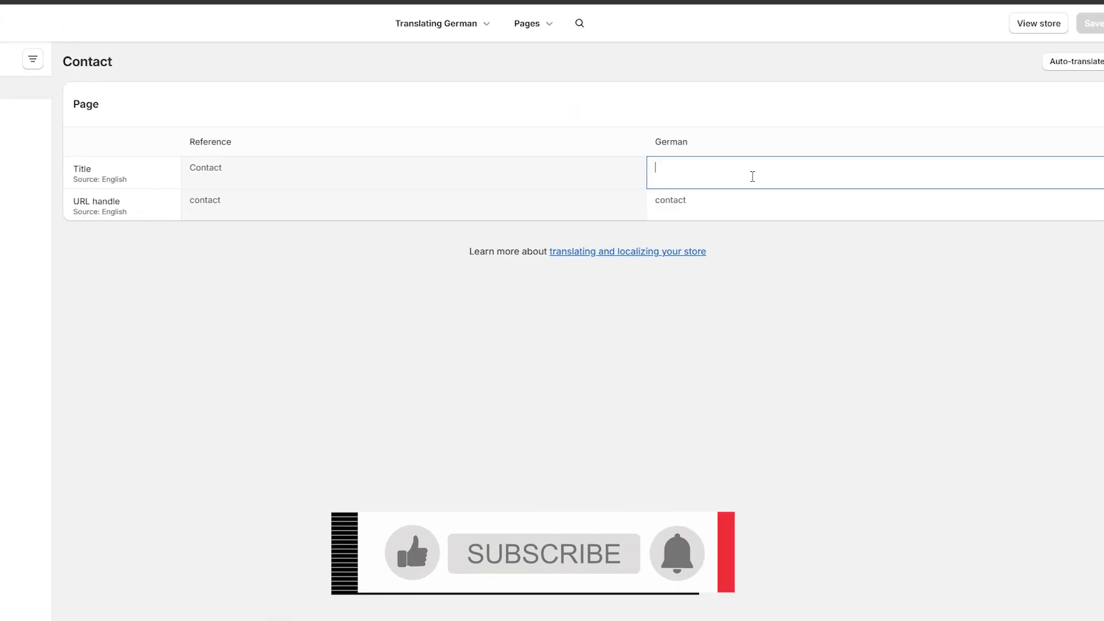
{"action": "key", "text": "ctrl+v"}
{"action": "left_click", "coordinate": [681, 210]}
{"action": "key", "text": "ctrl+a"}
{"action": "key", "text": "ctrl+v"}
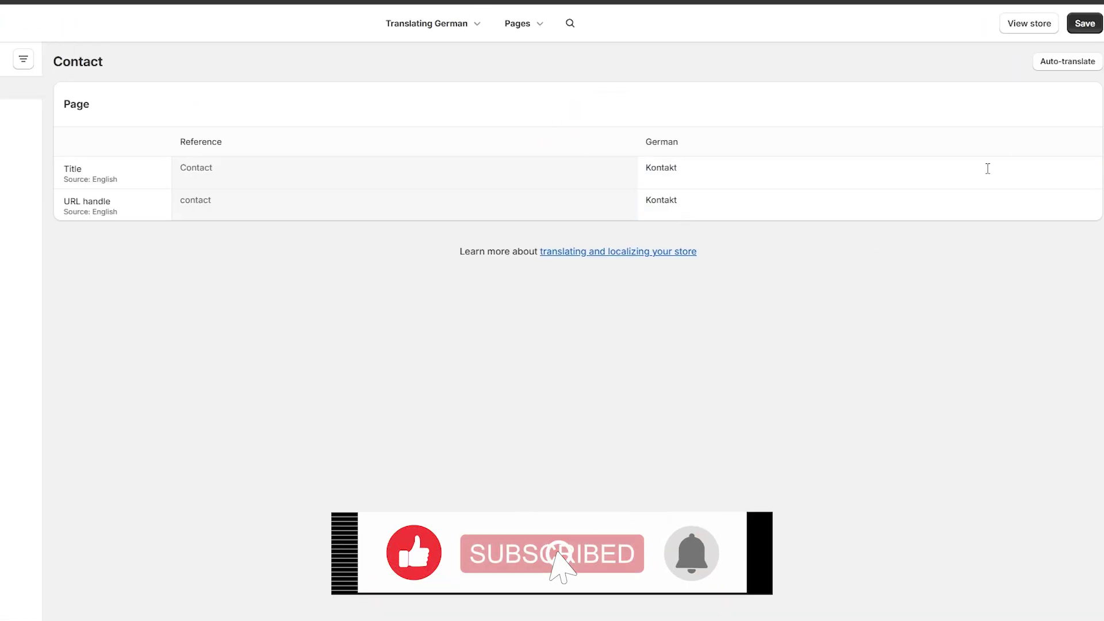
{"action": "left_click", "coordinate": [1096, 24]}
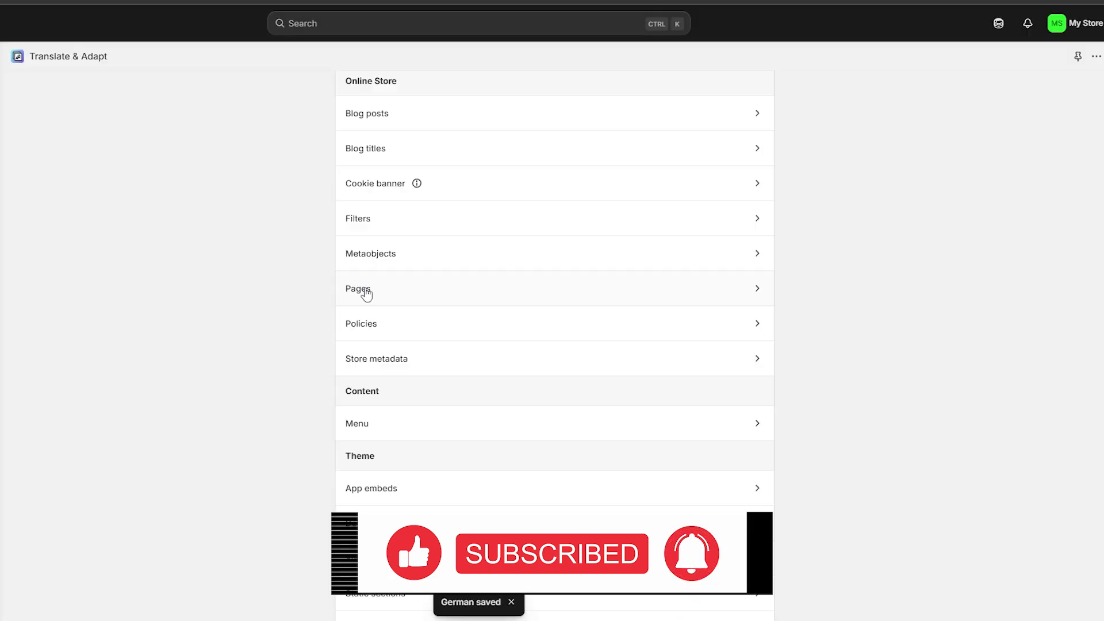
Step: Try to open the German translations of the Policies category and return to the category list
{"action": "left_click", "coordinate": [385, 296]}
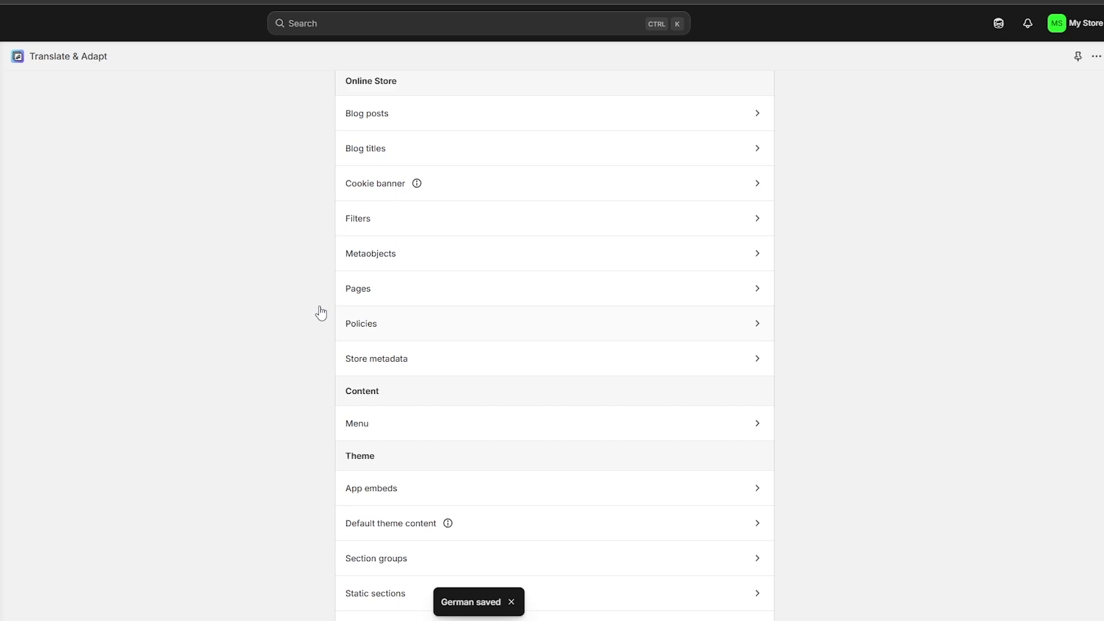
{"action": "left_click", "coordinate": [320, 312]}
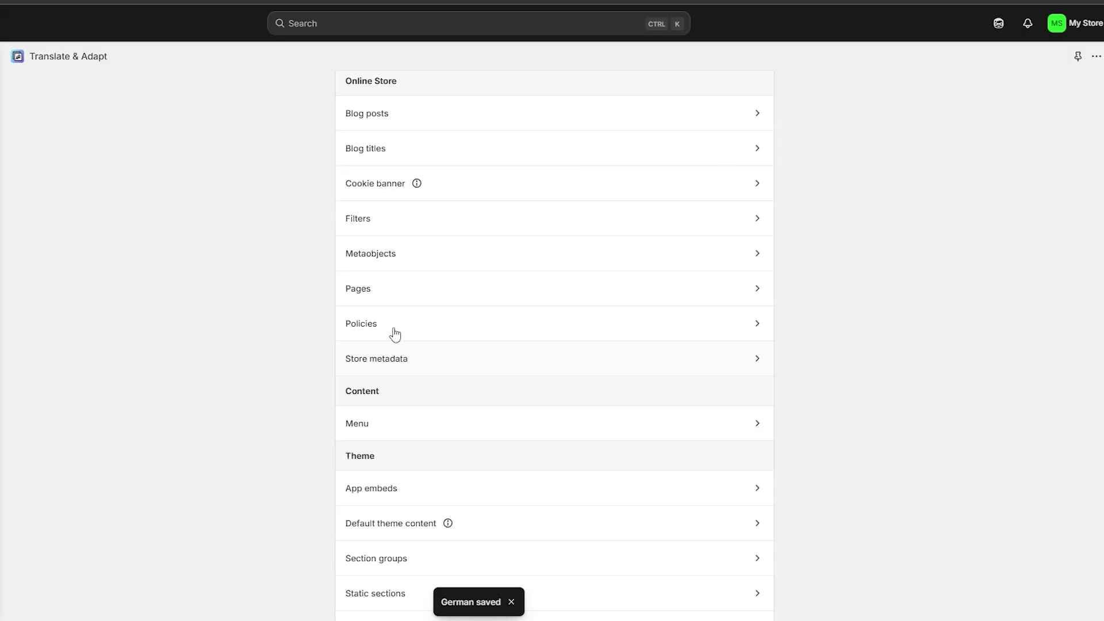
{"action": "left_click", "coordinate": [395, 331]}
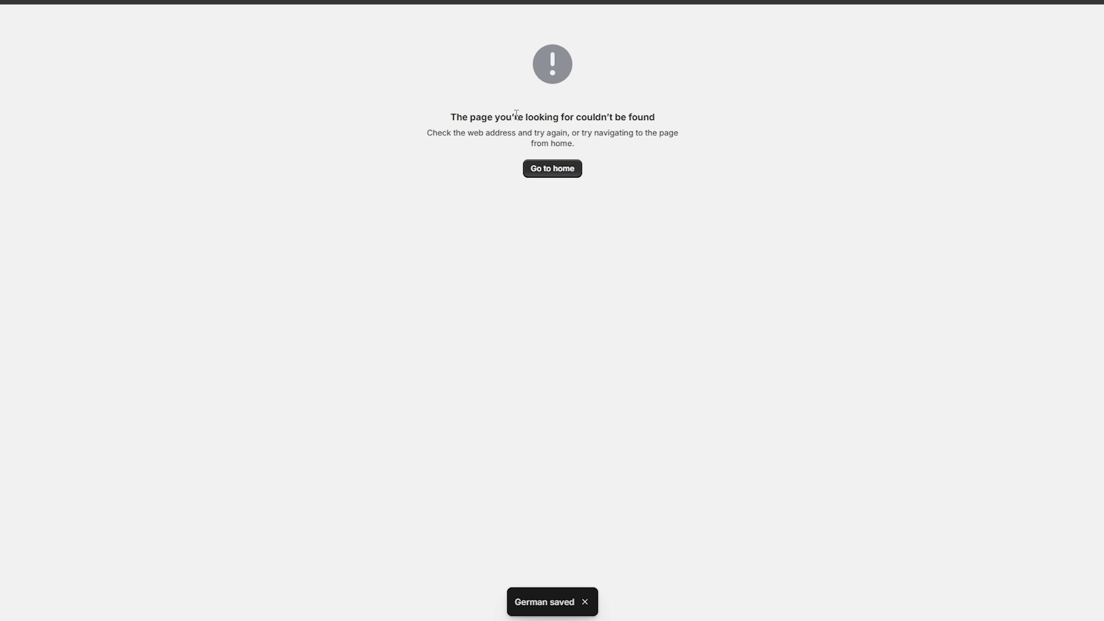
{"action": "left_click_drag", "start_coordinate": [516, 116], "coordinate": [581, 120]}
{"action": "left_click", "coordinate": [619, 234]}
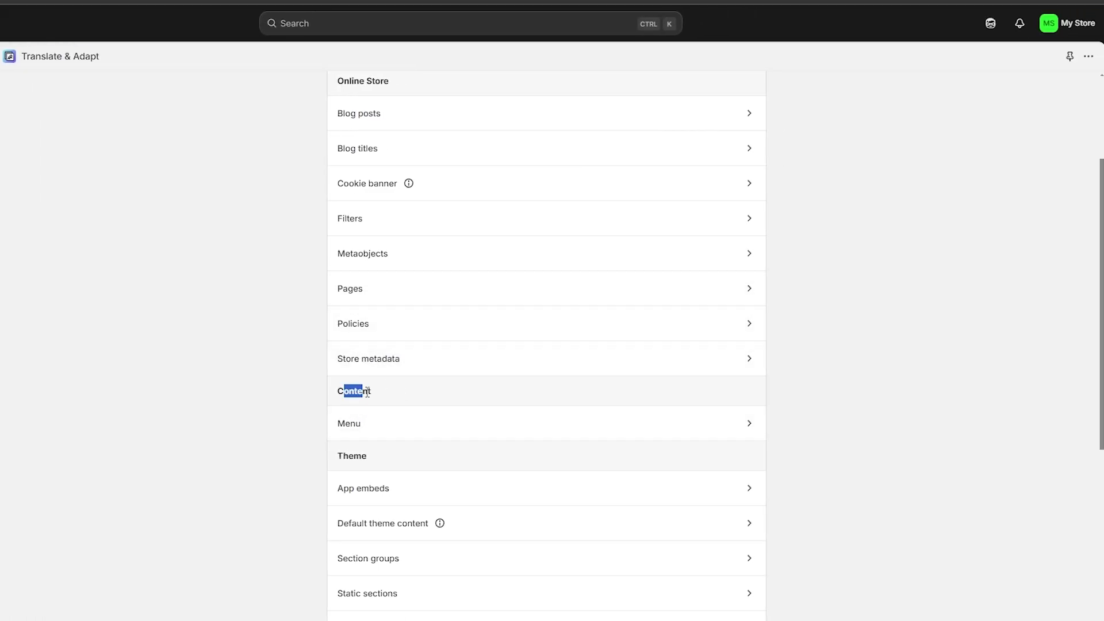
Step: Open the German translations of the Main menu and translate its title with Google Translate
{"action": "left_click", "coordinate": [371, 430]}
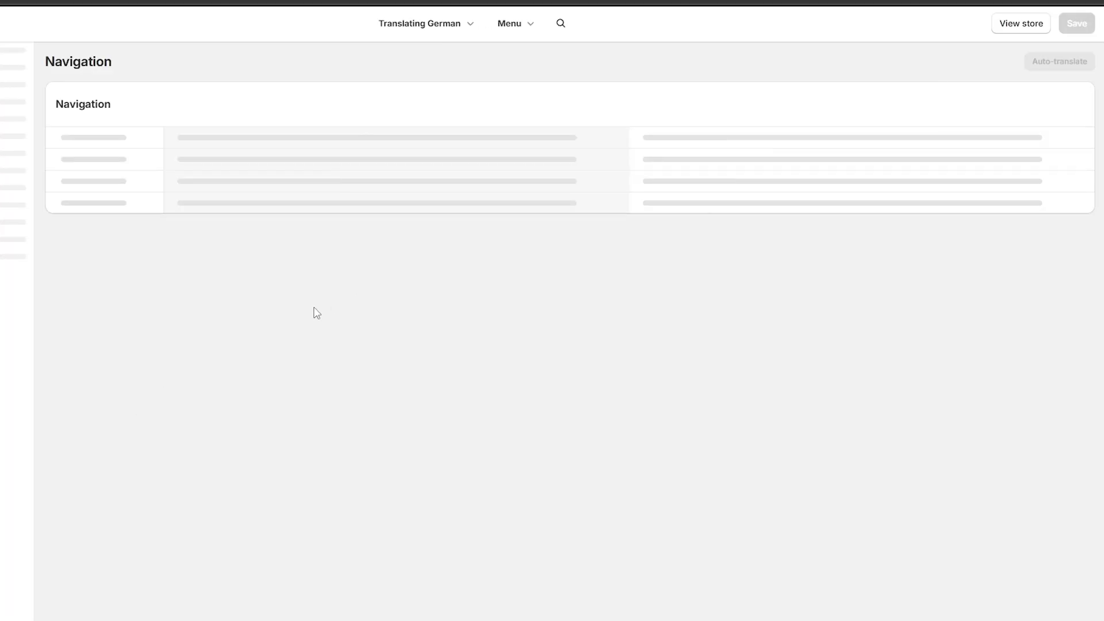
{"action": "triple_click", "coordinate": [229, 180]}
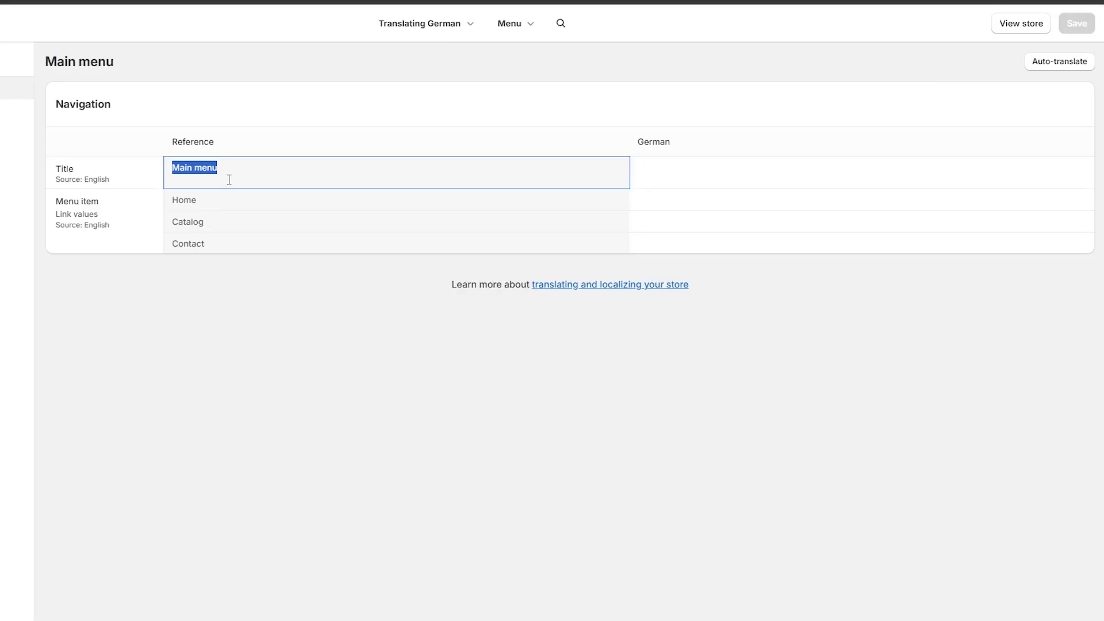
{"action": "key", "text": "ctrl+c"}
{"action": "key", "text": "ctrl+Tab"}
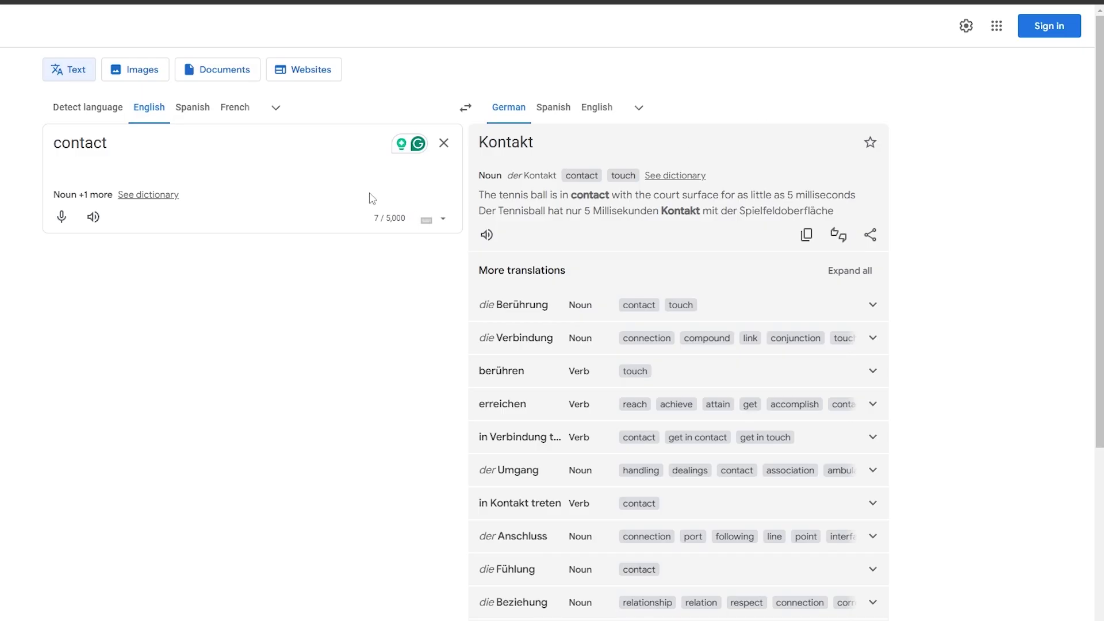
{"action": "double_click", "coordinate": [81, 143]}
{"action": "key", "text": "ctrl+v"}
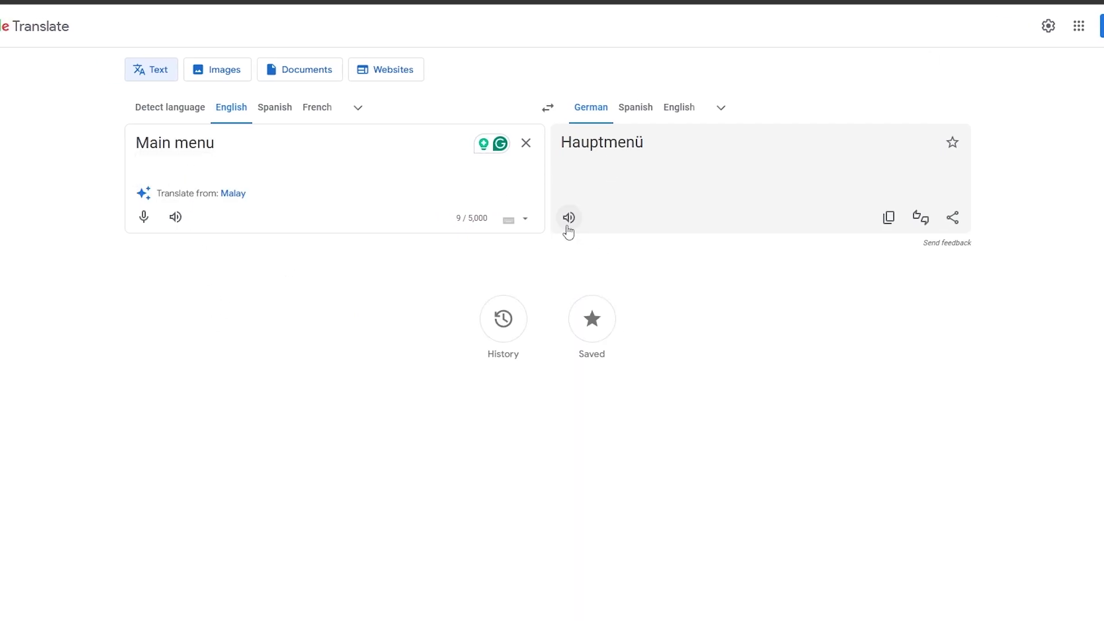
Step: Choose the alternative wording "Haupt Menü" and enter it as the German title of the Main menu in Translate & Adapt
{"action": "left_click", "coordinate": [588, 149]}
{"action": "left_click", "coordinate": [616, 207]}
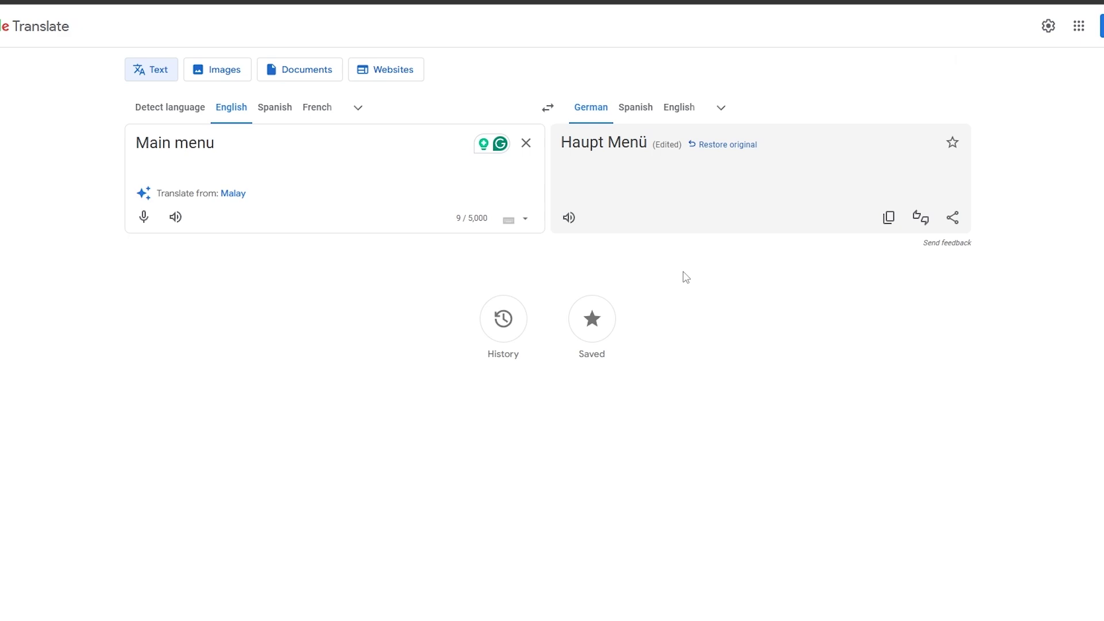
{"action": "left_click", "coordinate": [608, 155]}
{"action": "left_click", "coordinate": [611, 179]}
{"action": "left_click", "coordinate": [602, 156]}
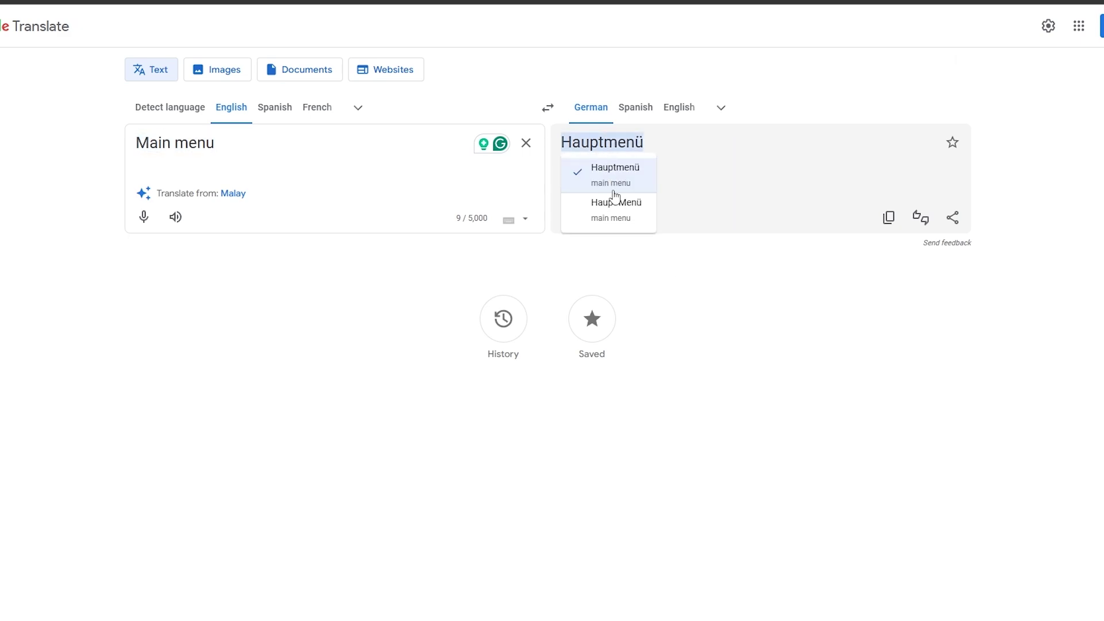
{"action": "left_click", "coordinate": [616, 204]}
{"action": "left_click", "coordinate": [889, 218]}
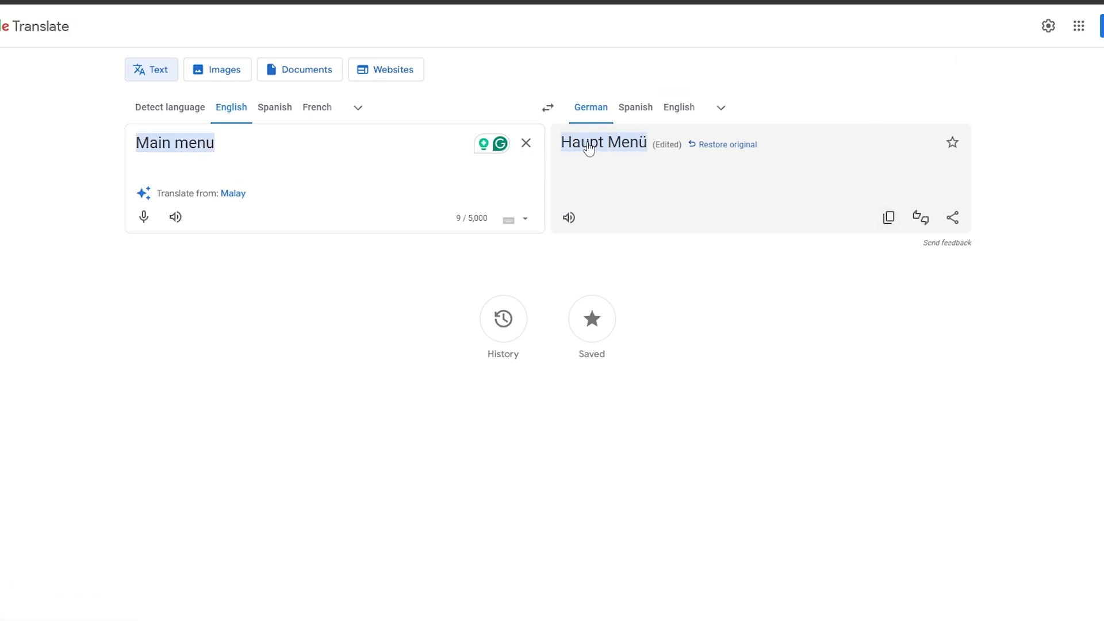
{"action": "key", "text": "alt+Tab"}
{"action": "left_click", "coordinate": [678, 172]}
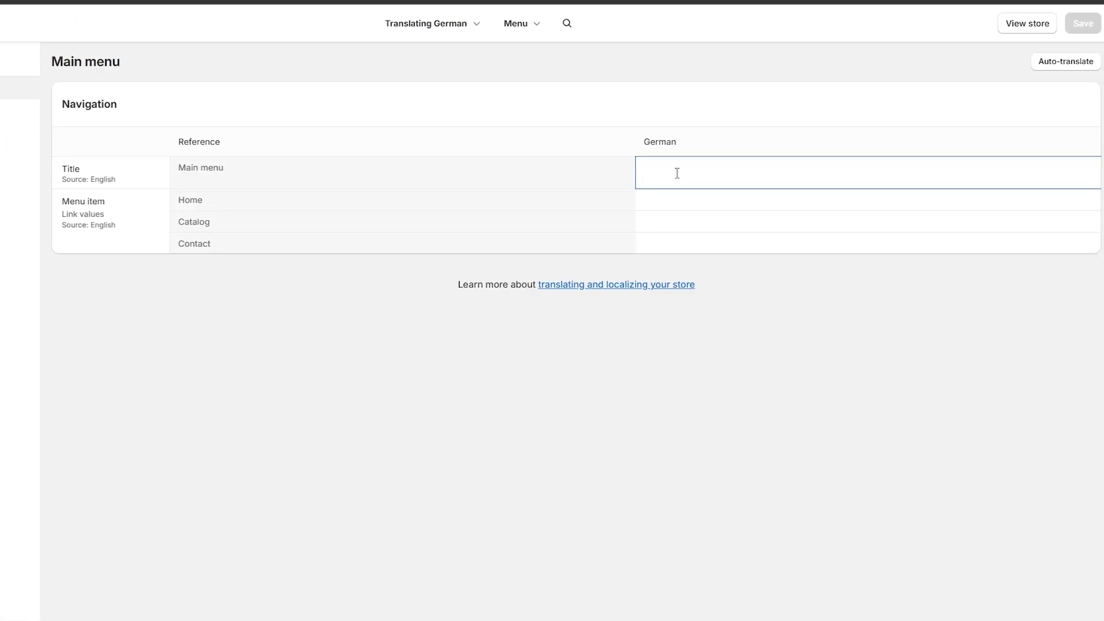
{"action": "key", "text": "ctrl+v"}
Step: Translate the Home menu item with Google Translate and set its German label to "Heim" in Translate & Adapt
{"action": "double_click", "coordinate": [179, 200]}
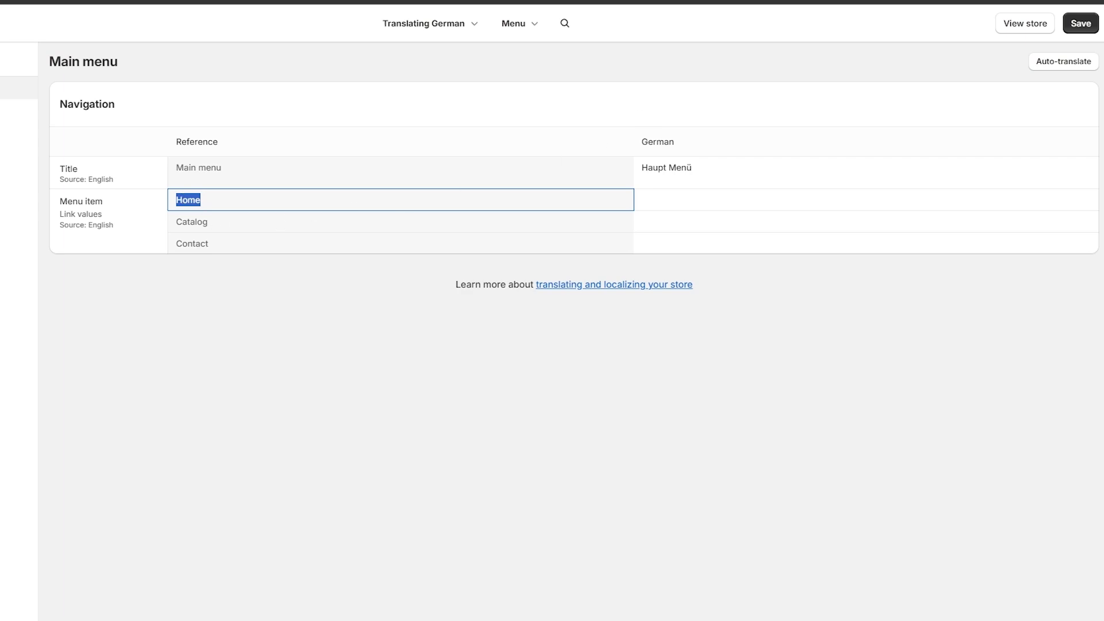
{"action": "key", "text": "alt+Tab"}
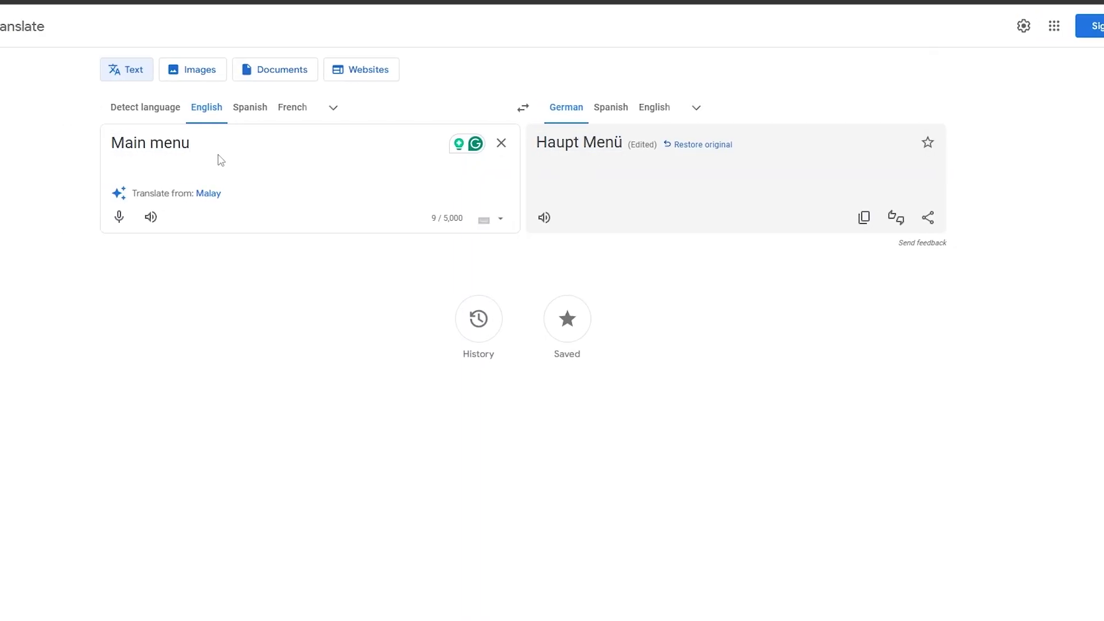
{"action": "key", "text": "ctrl+a"}
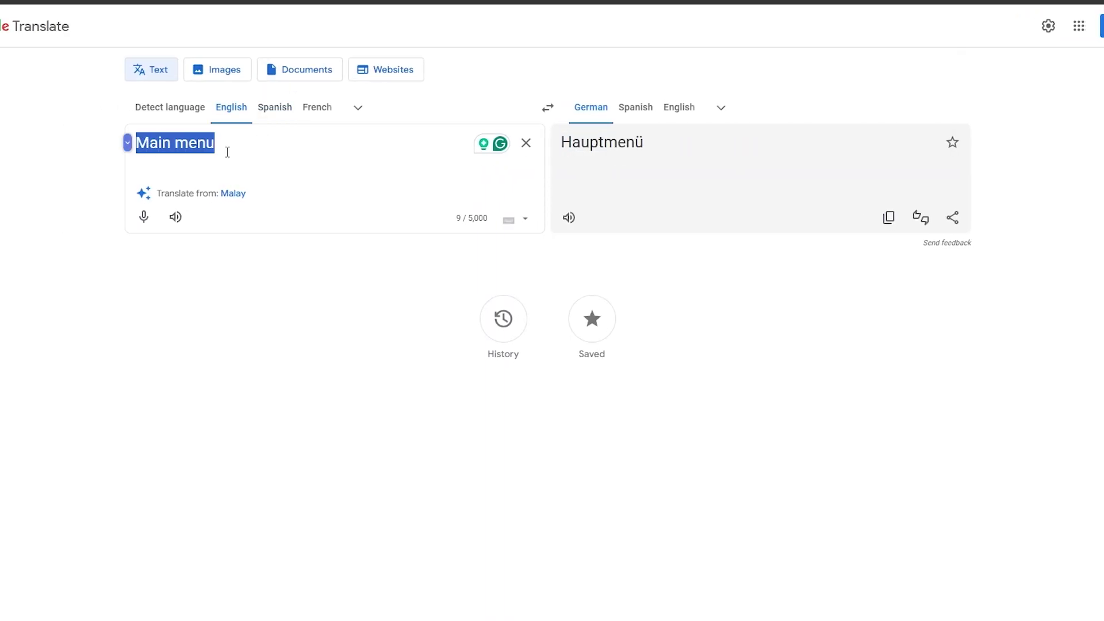
{"action": "key", "text": "ctrl+v"}
{"action": "left_click", "coordinate": [567, 219]}
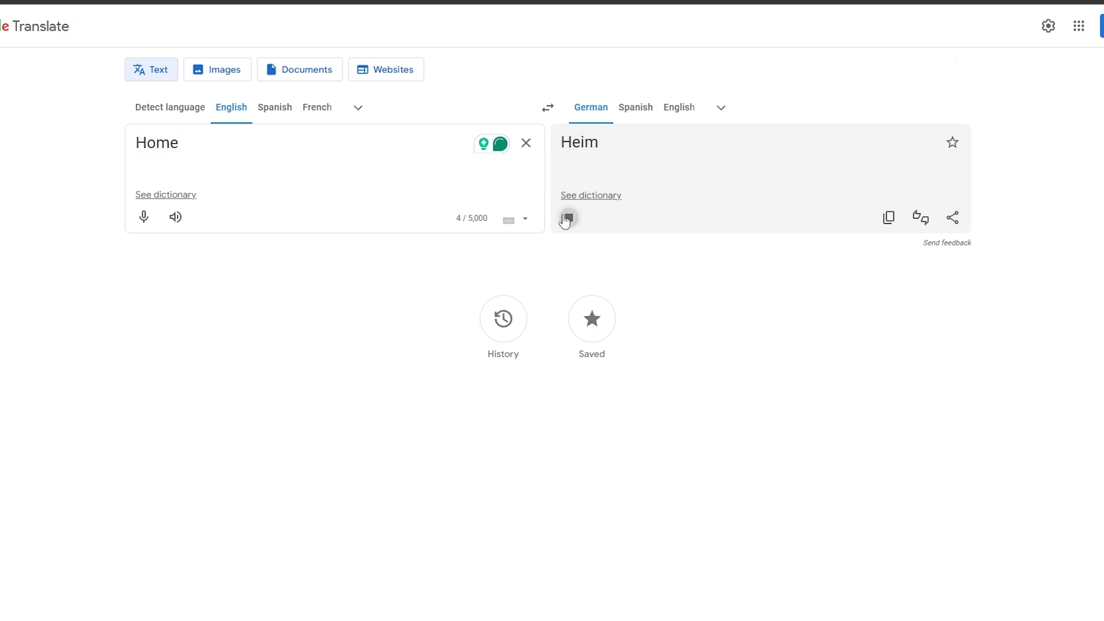
{"action": "left_click", "coordinate": [892, 217]}
{"action": "key", "text": "alt+Tab"}
{"action": "left_click", "coordinate": [758, 206]}
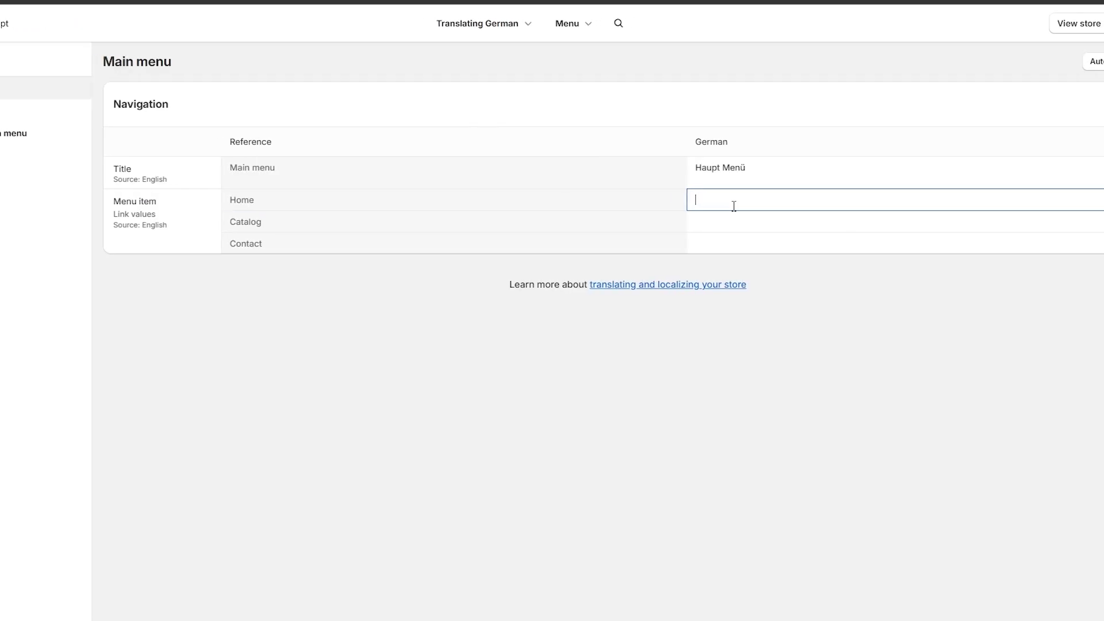
{"action": "key", "text": "ctrl+v"}
Step: Translate the Catalog menu item with Google Translate and set its German label to "Katalog" in Translate & Adapt
{"action": "left_click", "coordinate": [350, 230]}
{"action": "key", "text": "ctrl+a"}
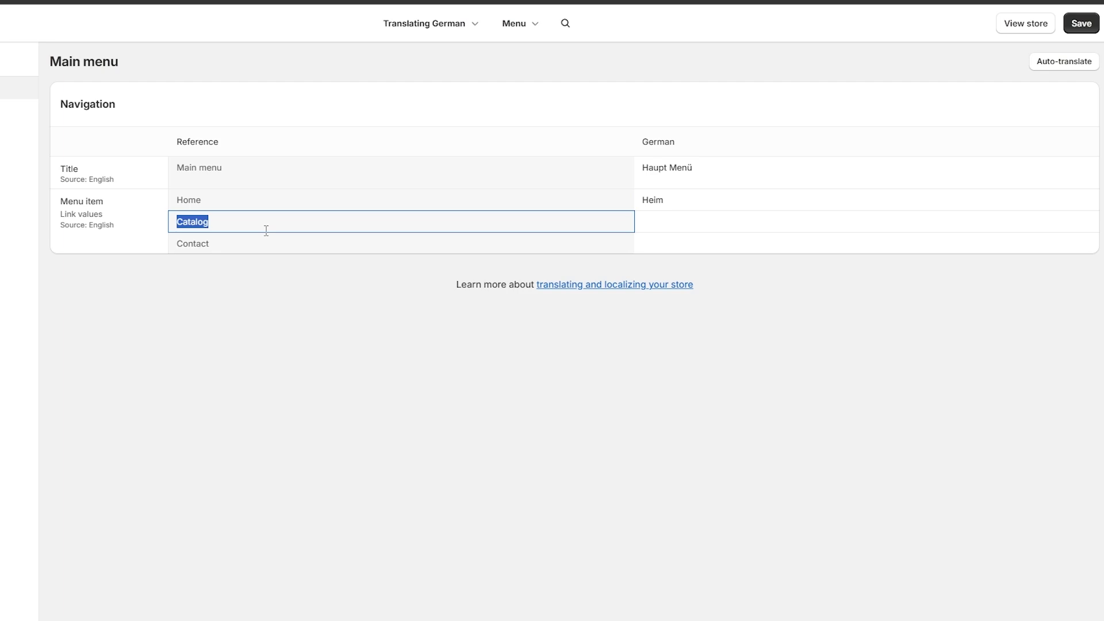
{"action": "key", "text": "ctrl+c"}
{"action": "key", "text": "alt+Tab"}
{"action": "key", "text": "ctrl+a"}
{"action": "key", "text": "ctrl+v"}
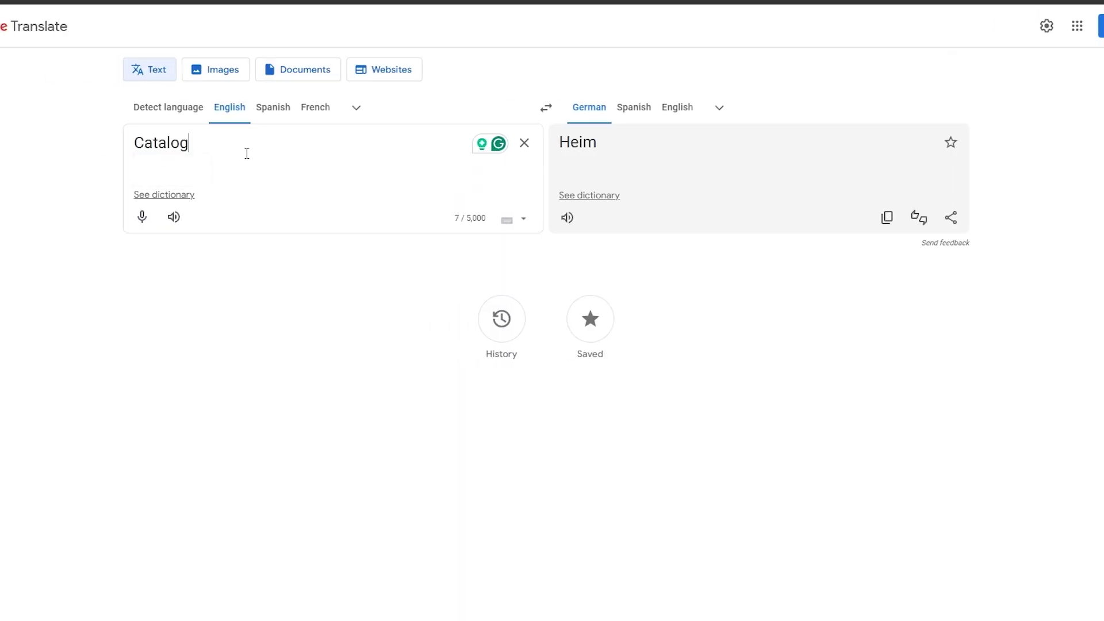
{"action": "left_click", "coordinate": [569, 217]}
{"action": "left_click", "coordinate": [887, 217]}
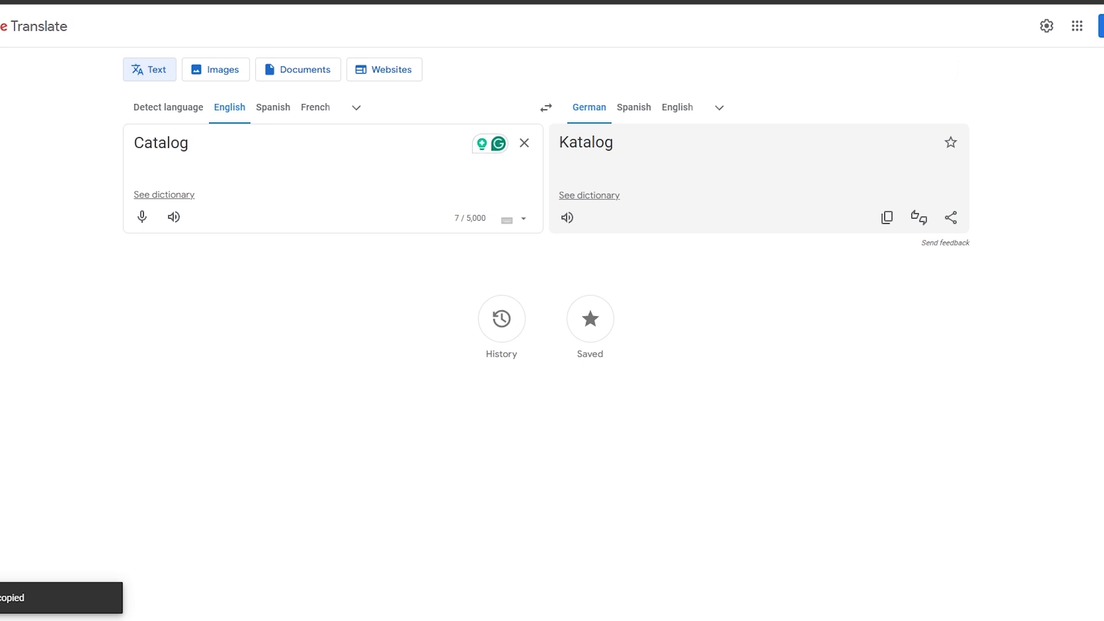
{"action": "key", "text": "alt+Tab"}
{"action": "key", "text": "ctrl+v"}
Step: Translate the Contact menu item with Google Translate, set its German label to "Kontakt" in Translate & Adapt and save the menu translations
{"action": "double_click", "coordinate": [179, 243]}
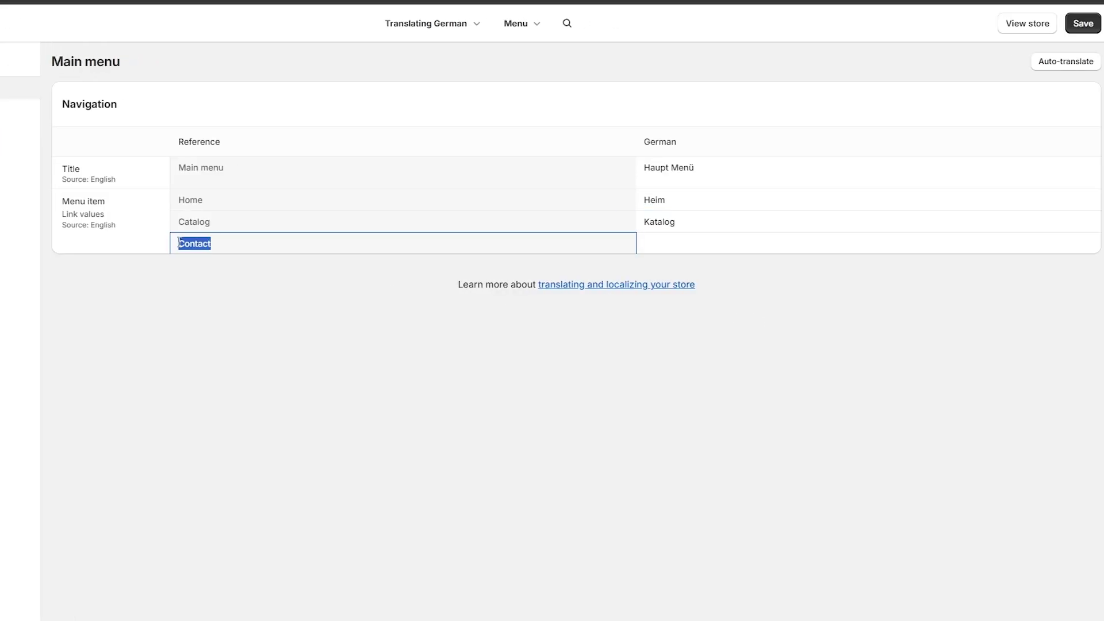
{"action": "key", "text": "alt+Tab"}
{"action": "double_click", "coordinate": [554, 143]}
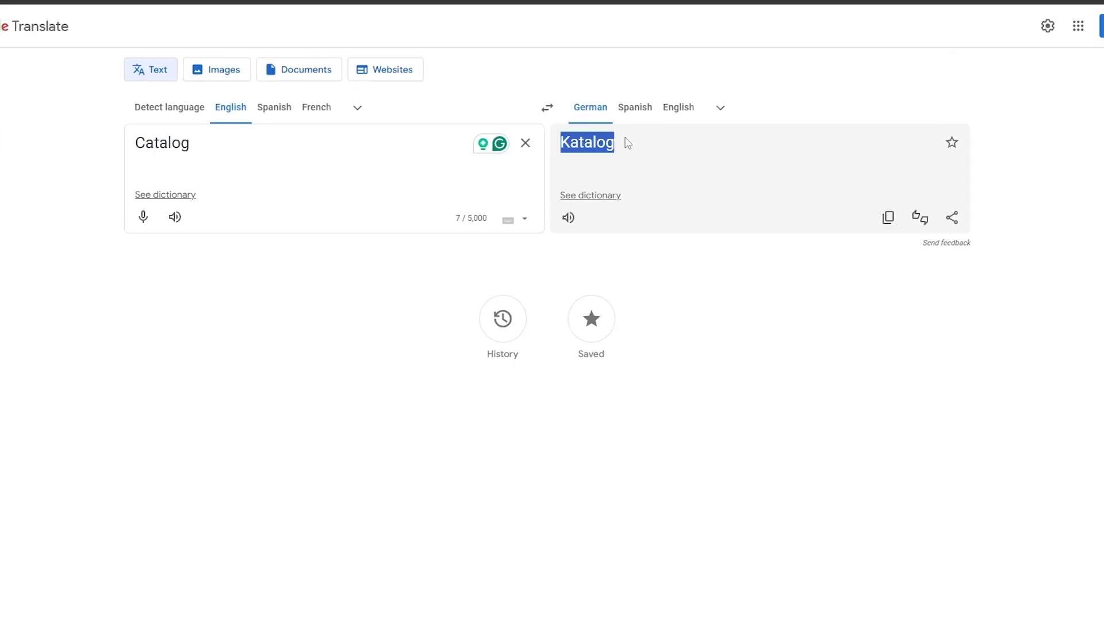
{"action": "double_click", "coordinate": [203, 139]}
{"action": "key", "text": "ctrl+v"}
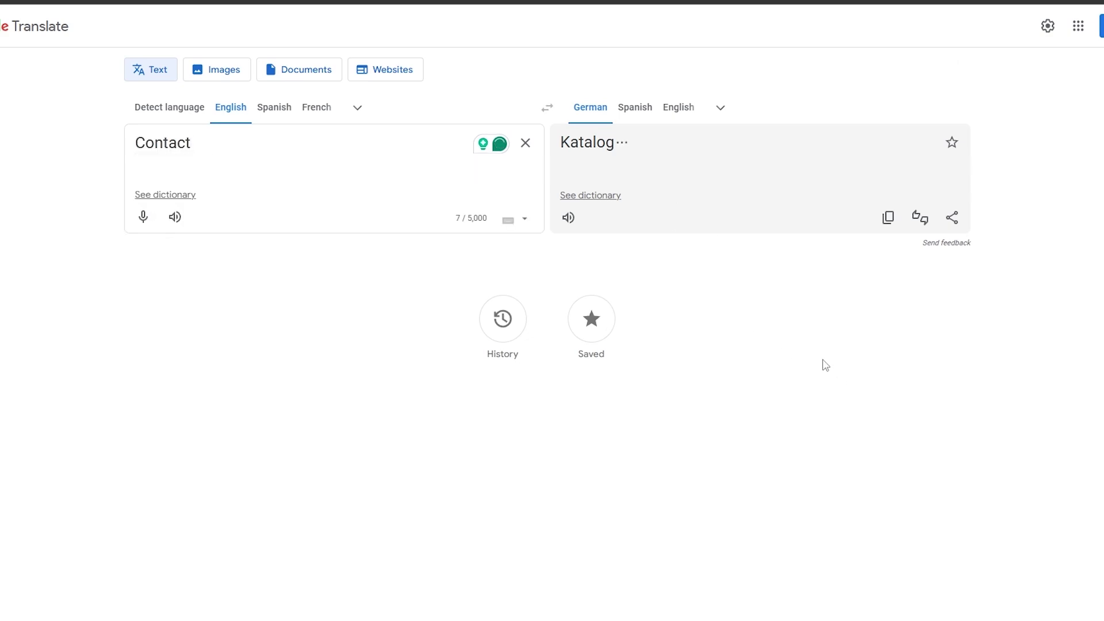
{"action": "left_click", "coordinate": [888, 218]}
{"action": "key", "text": "alt+Tab"}
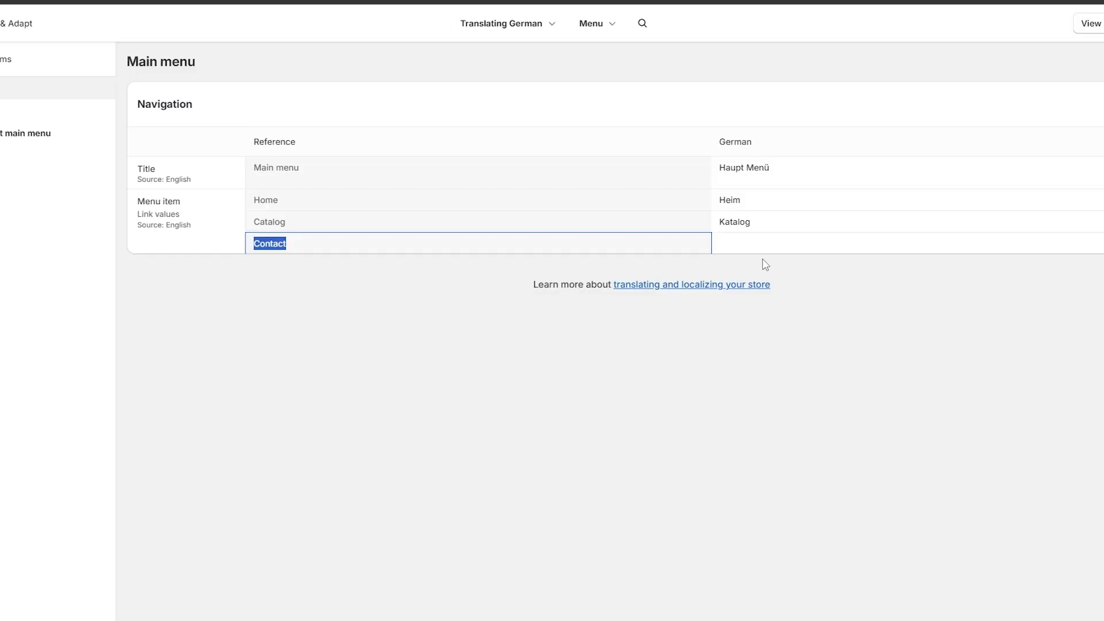
{"action": "left_click", "coordinate": [768, 240]}
{"action": "key", "text": "ctrl+v"}
{"action": "left_click", "coordinate": [998, 476]}
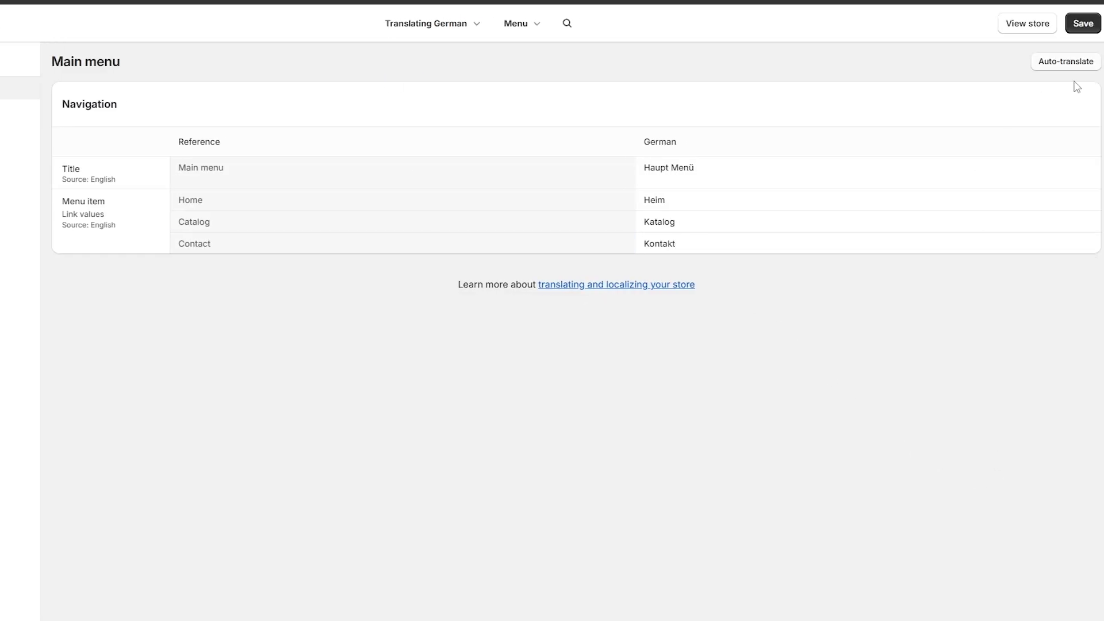
{"action": "left_click", "coordinate": [1082, 24]}
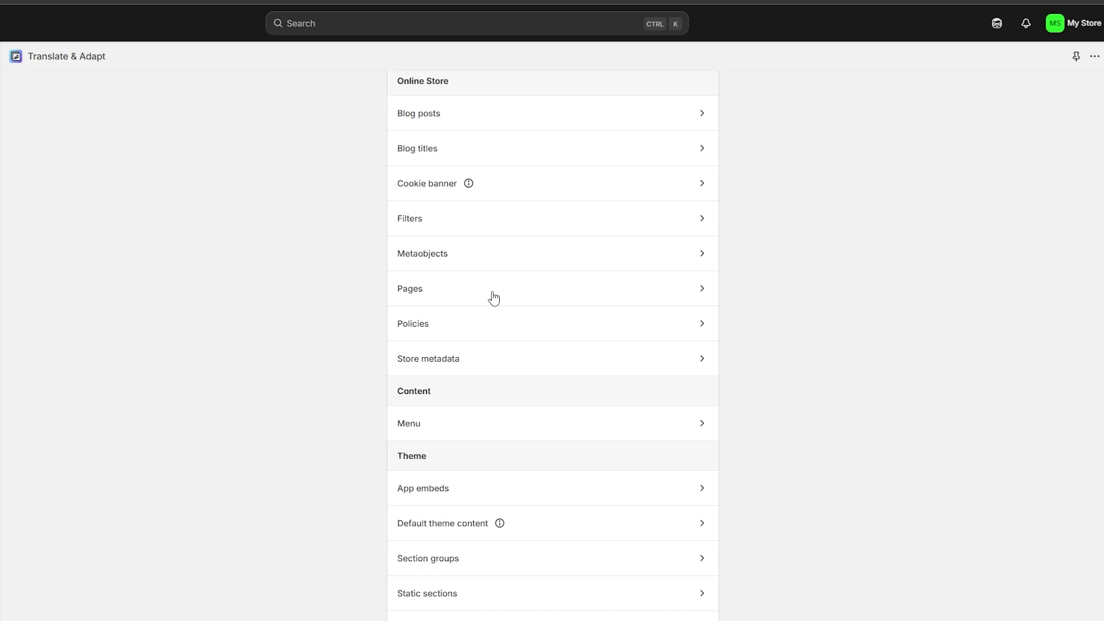
Step: Run the automatic translation of the store content into German
{"action": "left_click", "coordinate": [737, 96]}
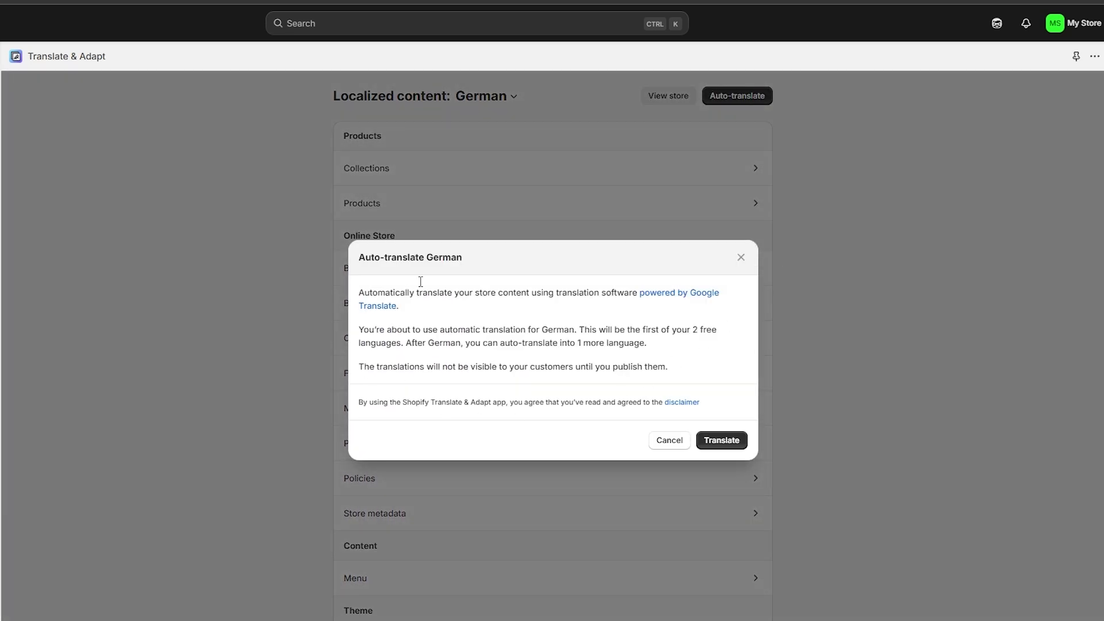
{"action": "left_click", "coordinate": [716, 440]}
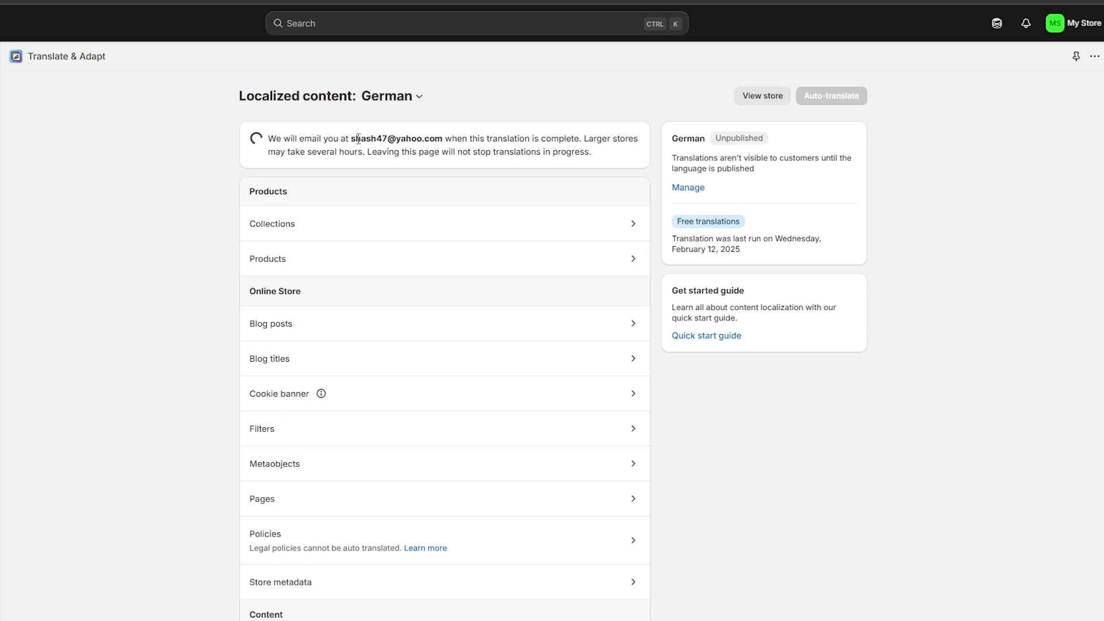
{"action": "left_click_drag", "start_coordinate": [358, 138], "coordinate": [445, 139]}
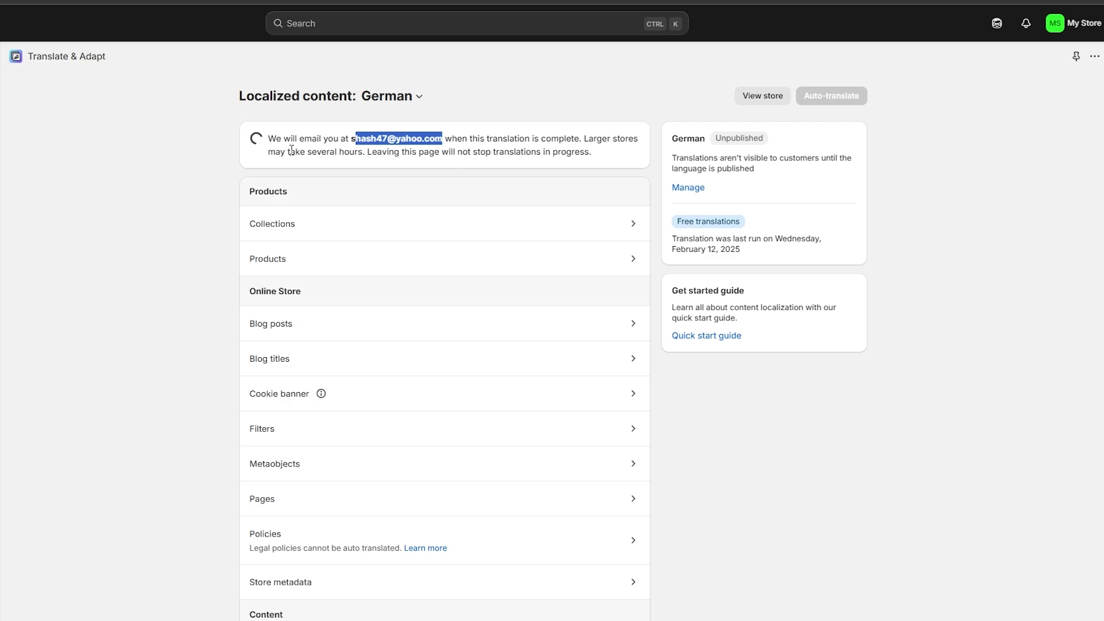
{"action": "left_click_drag", "start_coordinate": [292, 150], "coordinate": [518, 162]}
{"action": "left_click", "coordinate": [543, 165]}
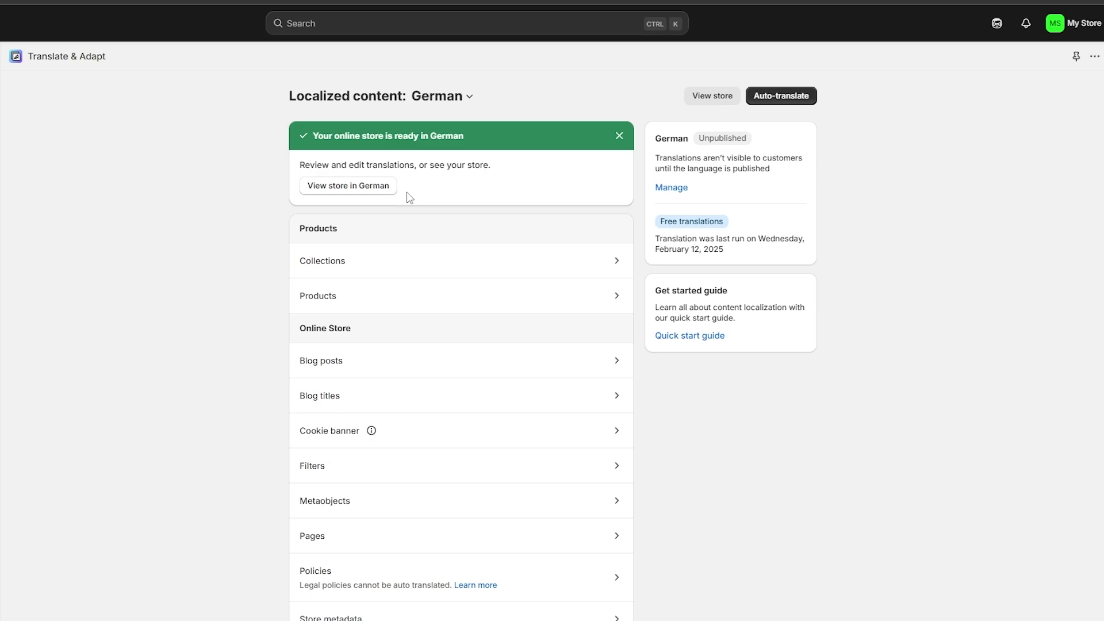
Step: Open the German view of the store and examine the announcement bar, products and text sections on the home page
{"action": "left_click", "coordinate": [345, 193]}
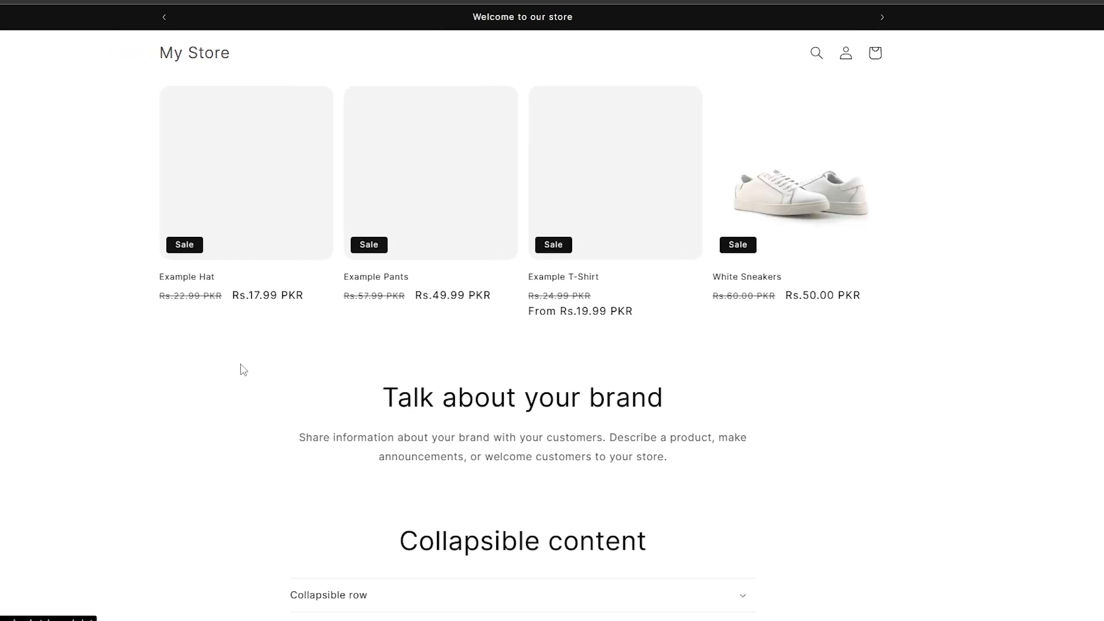
{"action": "scroll", "coordinate": [563, 476], "scroll_direction": "down", "scroll_amount": 4}
{"action": "scroll", "coordinate": [557, 468], "scroll_direction": "up", "scroll_amount": 4}
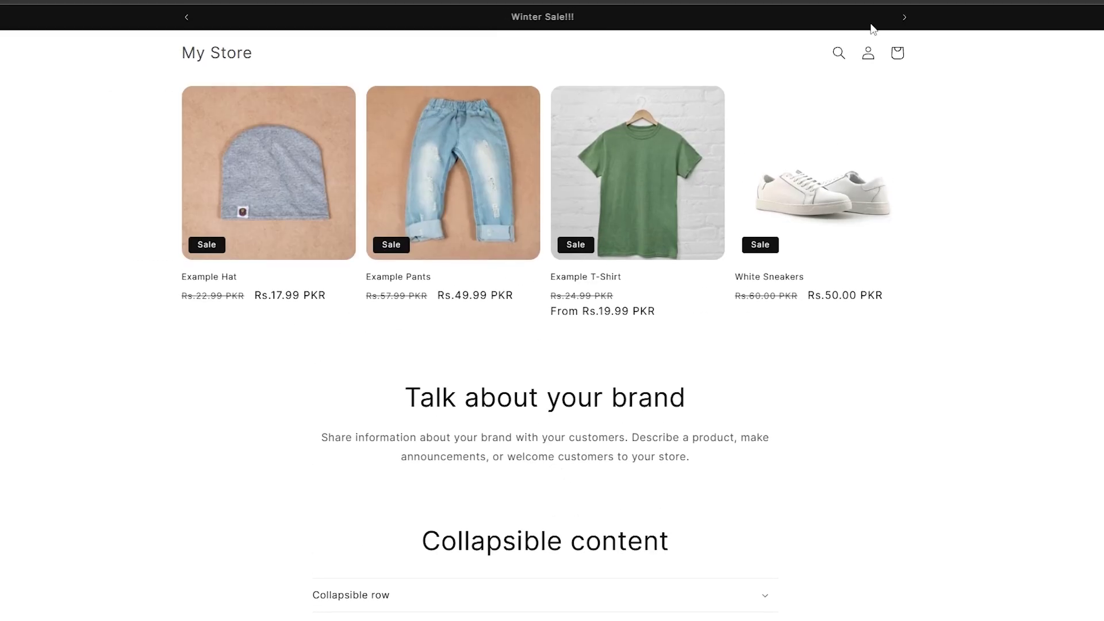
{"action": "scroll", "coordinate": [338, 124], "scroll_direction": "down", "scroll_amount": 5}
{"action": "left_click_drag", "start_coordinate": [415, 165], "coordinate": [477, 177]}
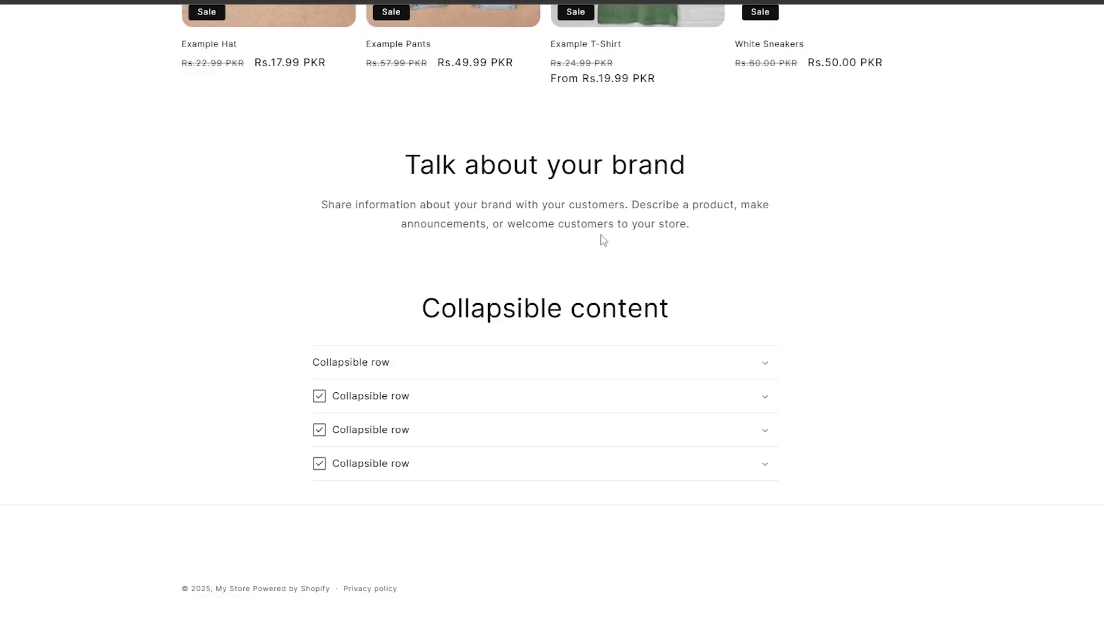
{"action": "scroll", "coordinate": [500, 365], "scroll_direction": "up", "scroll_amount": 3}
{"action": "scroll", "coordinate": [466, 512], "scroll_direction": "up", "scroll_amount": 1}
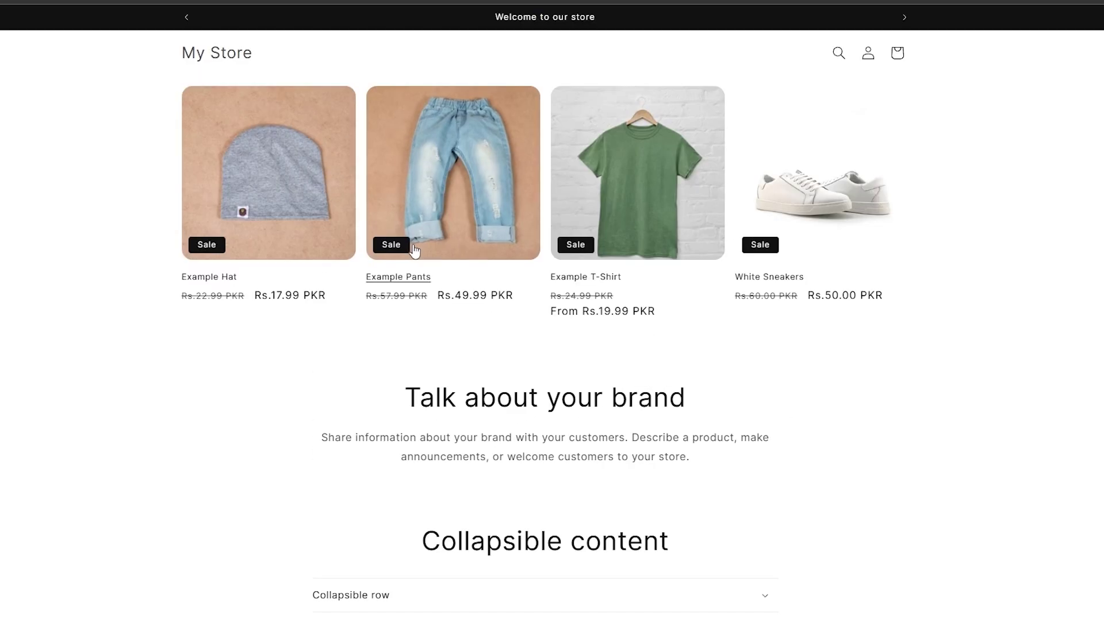
{"action": "left_click", "coordinate": [486, 132]}
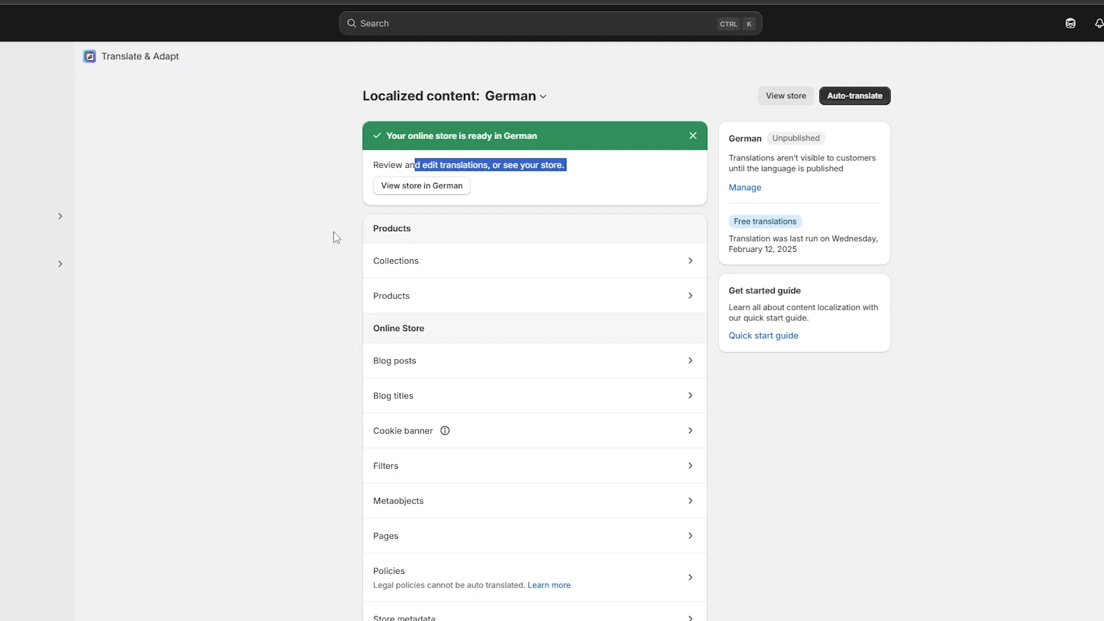
Step: Look through the German localized content categories down to Shipping and delivery, and view the store again
{"action": "left_click", "coordinate": [331, 236]}
{"action": "scroll", "coordinate": [330, 236], "scroll_direction": "down", "scroll_amount": 7}
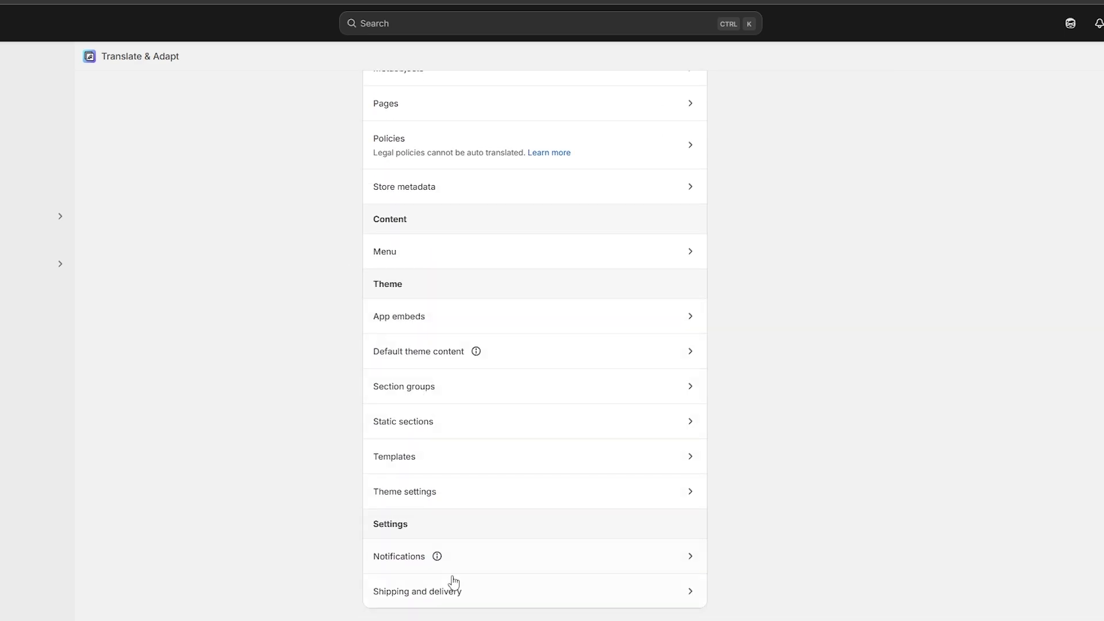
{"action": "scroll", "coordinate": [769, 205], "scroll_direction": "up", "scroll_amount": 7}
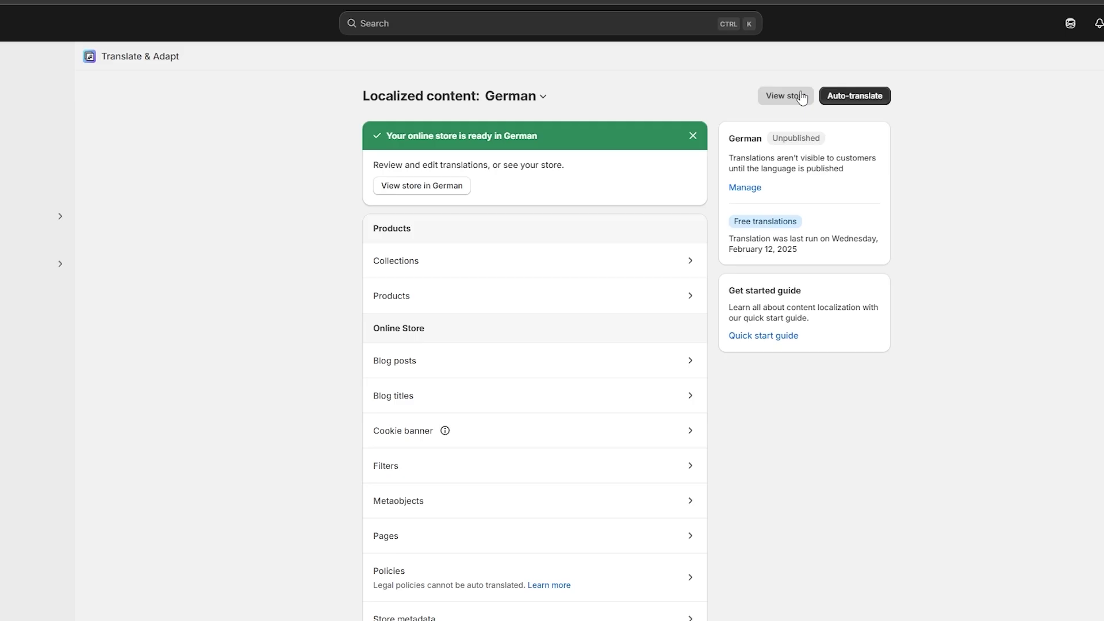
{"action": "left_click", "coordinate": [786, 95]}
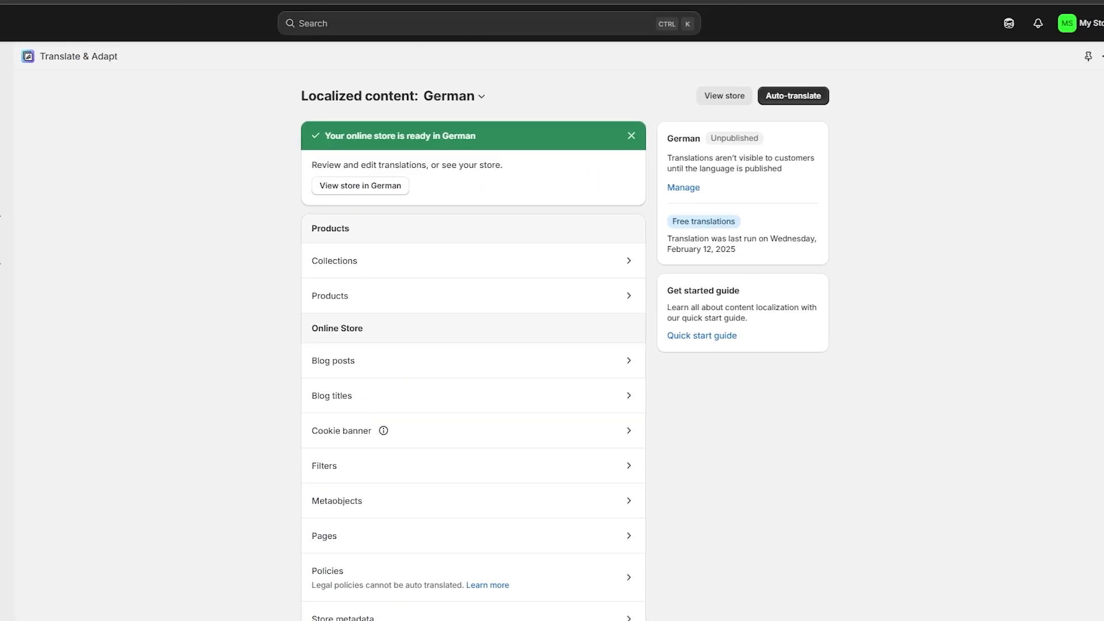
Step: Open the current Spotlight theme in the theme editor and select its Header section
{"action": "left_click", "coordinate": [53, 233]}
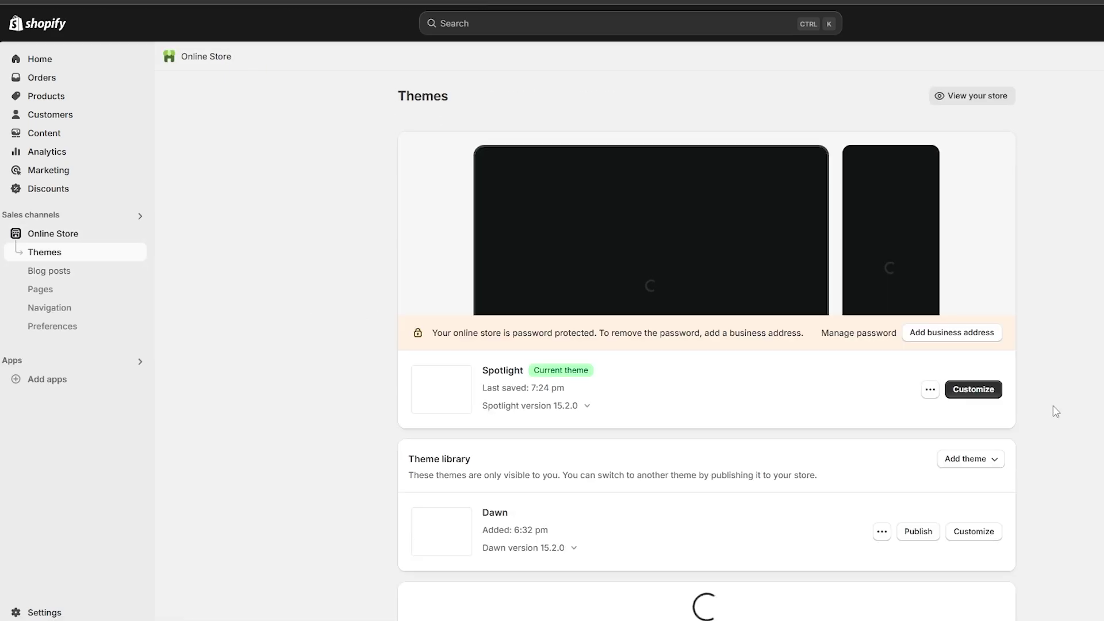
{"action": "left_click", "coordinate": [974, 391]}
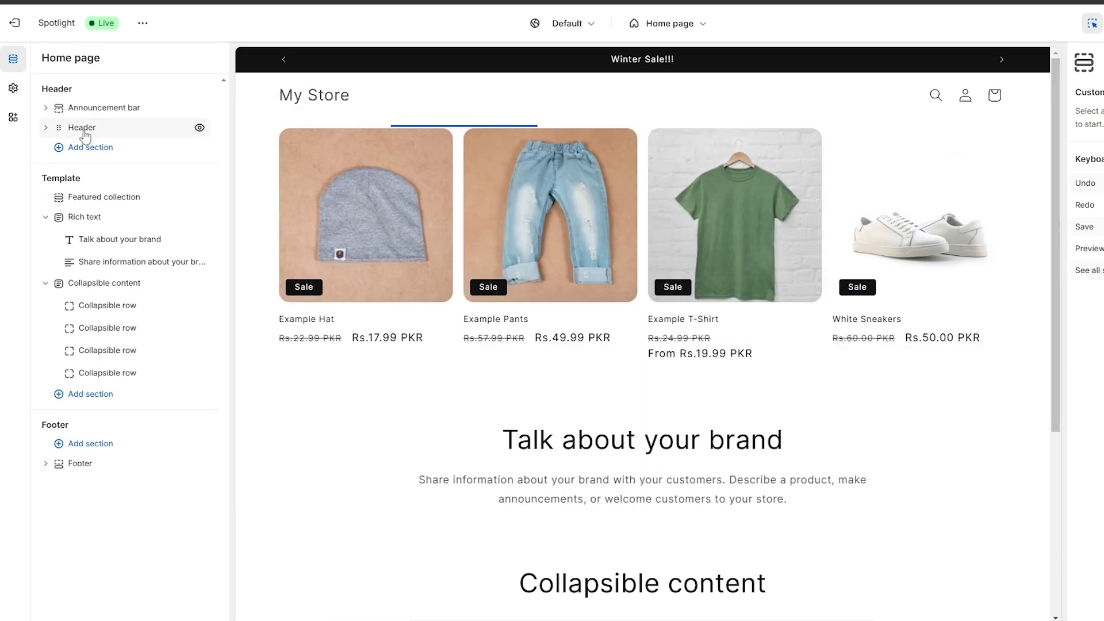
{"action": "left_click", "coordinate": [84, 128]}
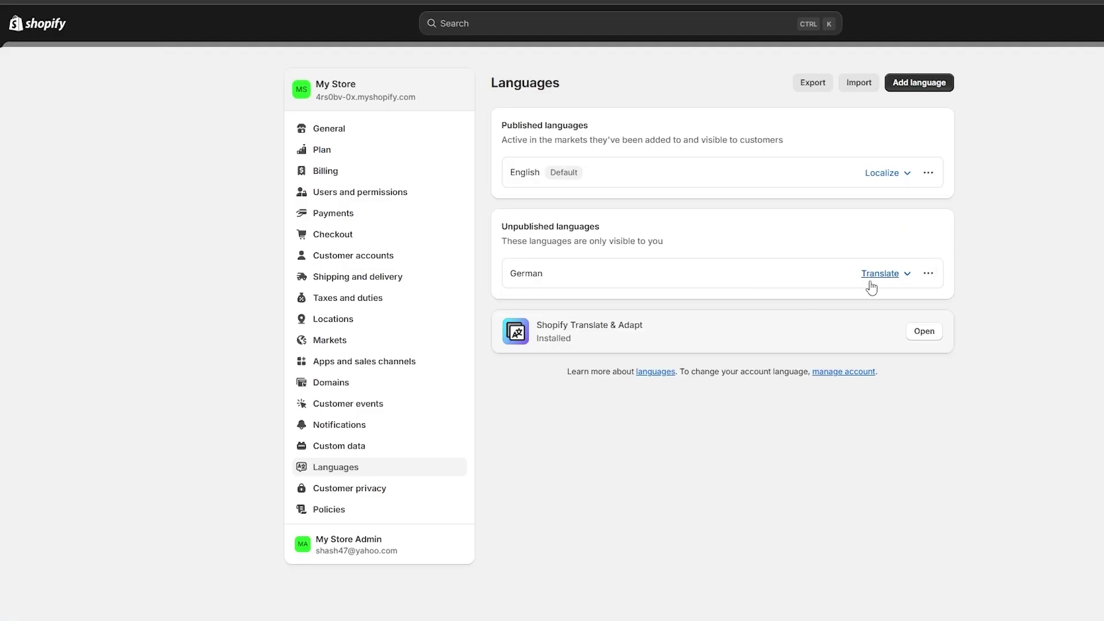
Step: Publish the German language in the store's language settings
{"action": "left_click", "coordinate": [928, 273]}
{"action": "left_click", "coordinate": [960, 336]}
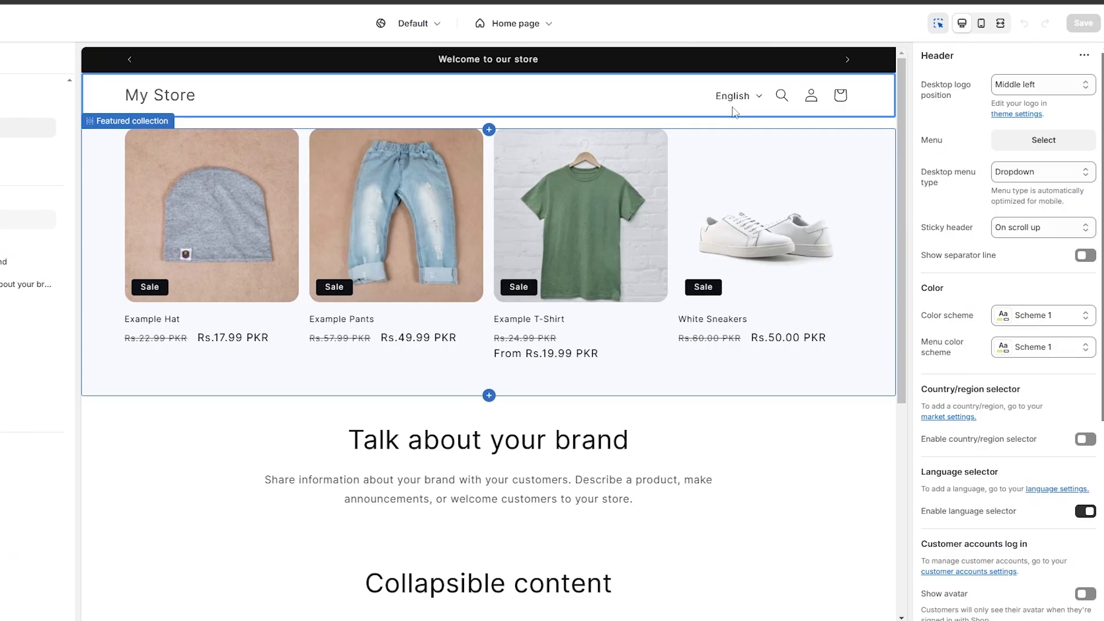
Step: Switch the storefront language to Deutsch with the header's language selector and examine the translated home page
{"action": "left_click", "coordinate": [736, 99]}
{"action": "left_click", "coordinate": [741, 99]}
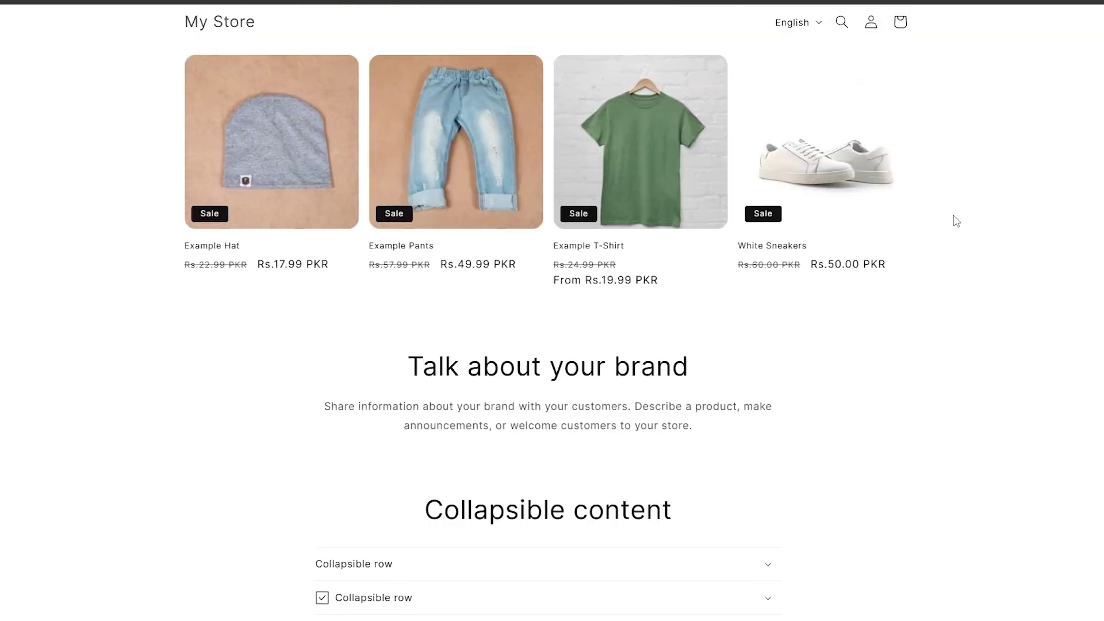
{"action": "scroll", "coordinate": [956, 222], "scroll_direction": "up", "scroll_amount": 1}
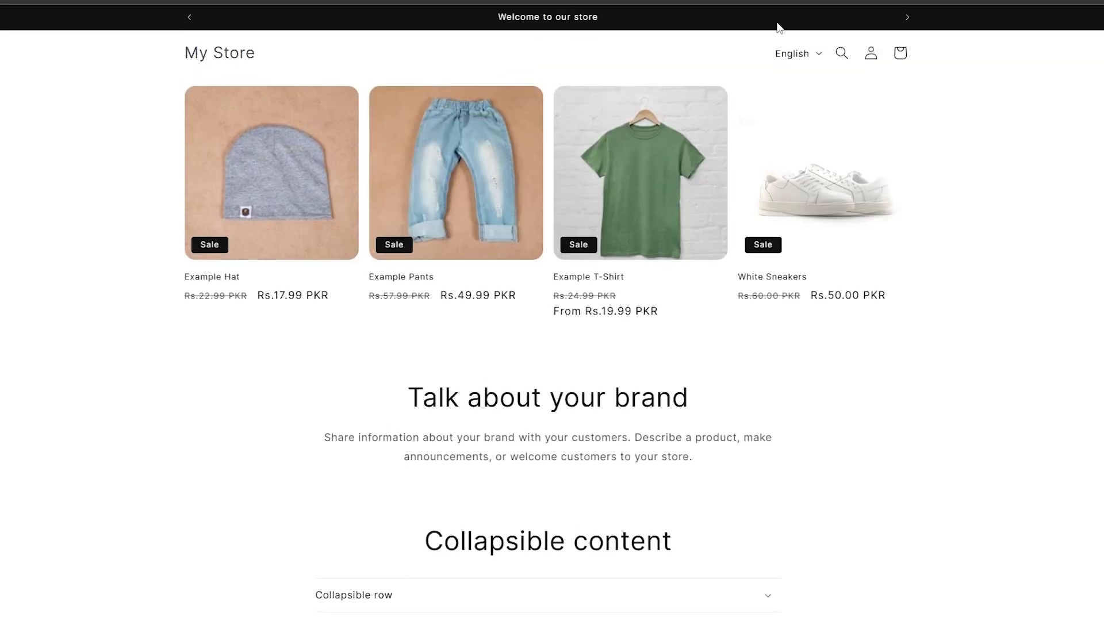
{"action": "left_click", "coordinate": [814, 54]}
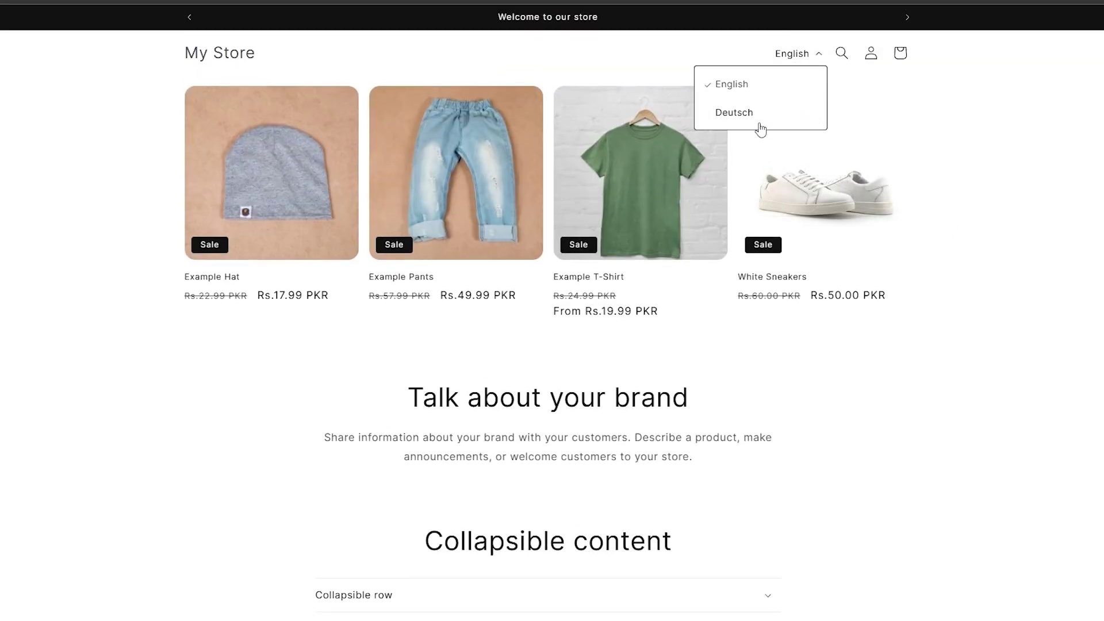
{"action": "left_click", "coordinate": [732, 114]}
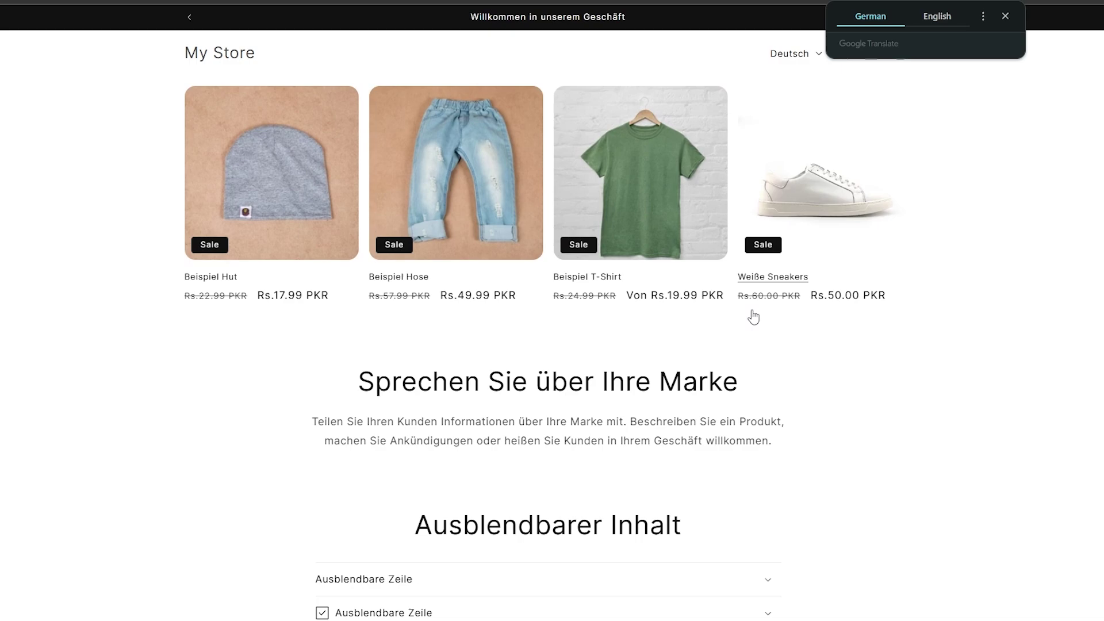
{"action": "scroll", "coordinate": [773, 293], "scroll_direction": "down", "scroll_amount": 5}
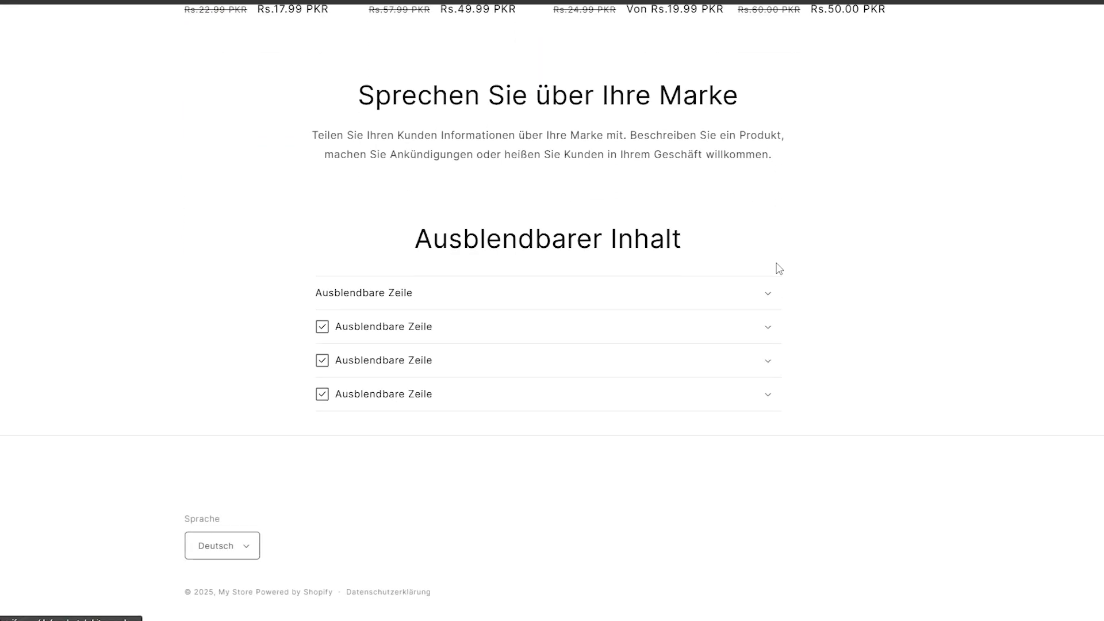
{"action": "scroll", "coordinate": [779, 268], "scroll_direction": "up", "scroll_amount": 5}
{"action": "scroll", "coordinate": [784, 271], "scroll_direction": "down", "scroll_amount": 3}
{"action": "scroll", "coordinate": [788, 271], "scroll_direction": "up", "scroll_amount": 3}
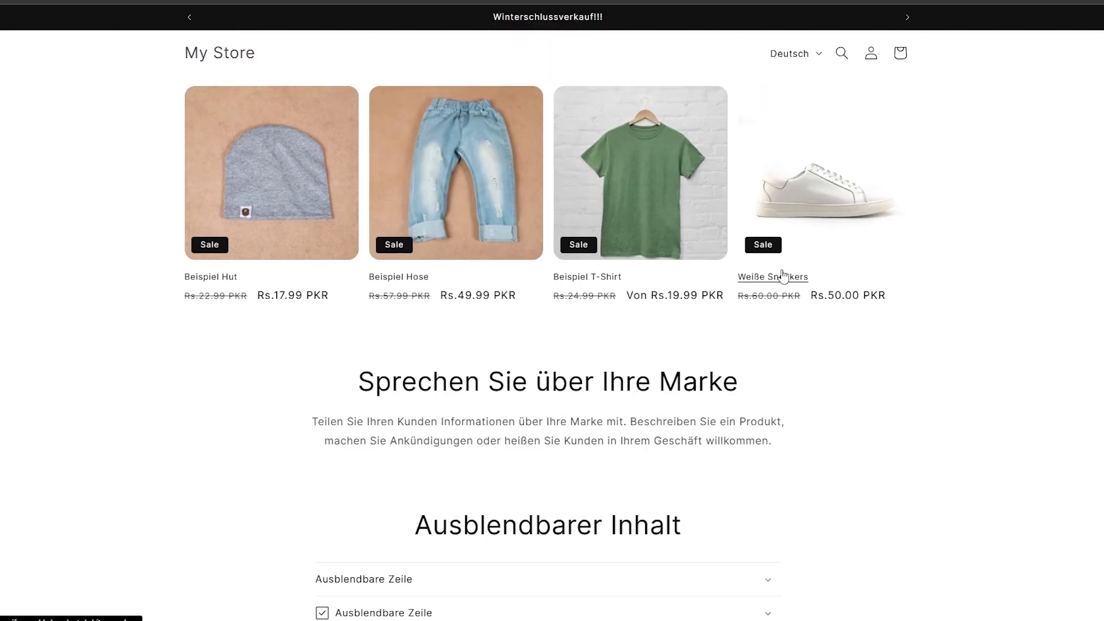
{"action": "scroll", "coordinate": [533, 345], "scroll_direction": "down", "scroll_amount": 5}
{"action": "scroll", "coordinate": [596, 453], "scroll_direction": "up", "scroll_amount": 5}
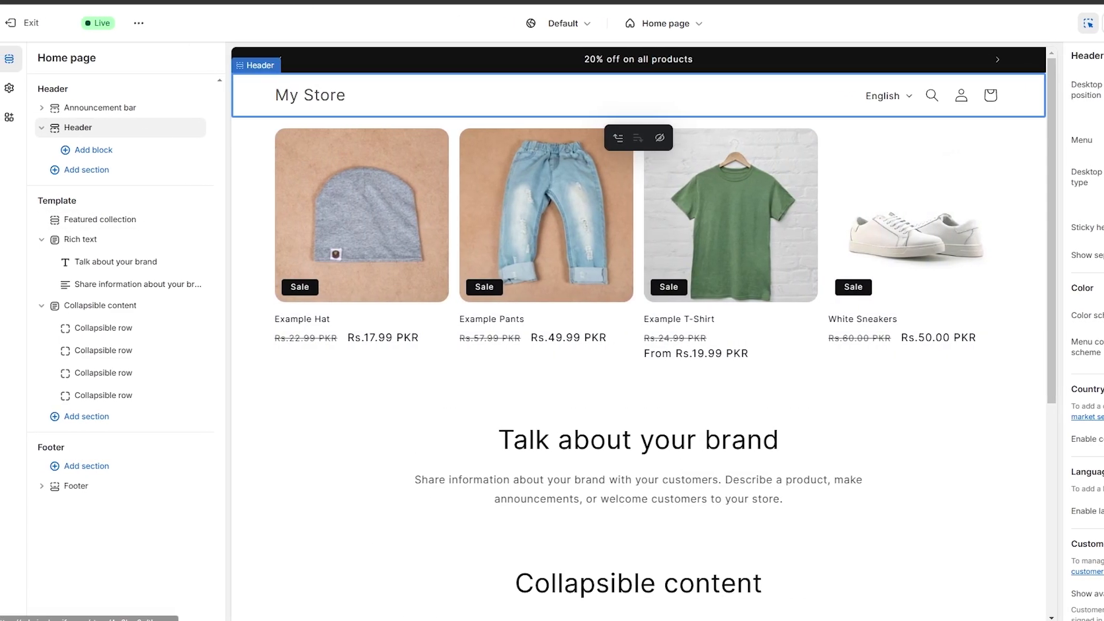
Step: Leave the theme editor and open the Languages section of the store settings
{"action": "left_click", "coordinate": [7, 24]}
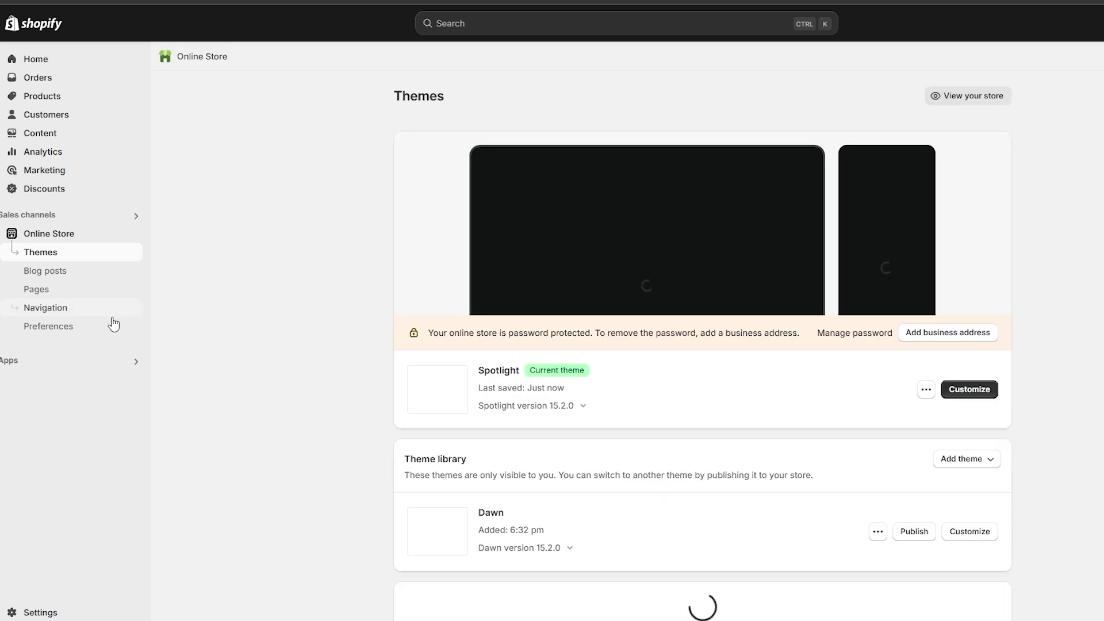
{"action": "left_click", "coordinate": [46, 610]}
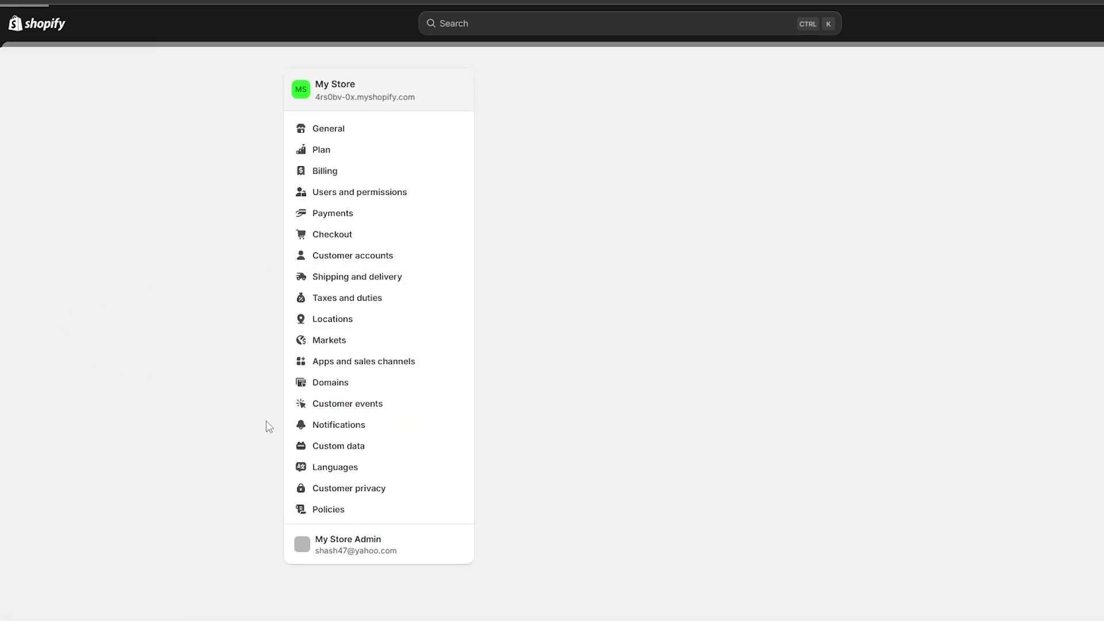
{"action": "left_click", "coordinate": [326, 468]}
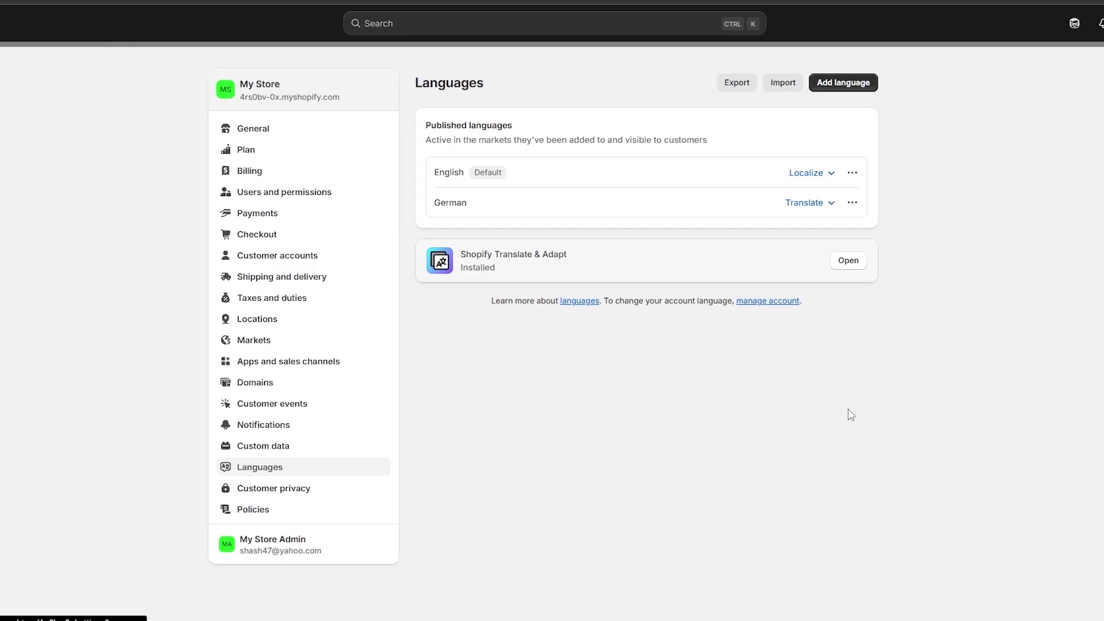
Step: Add Urdu as a new language to the store
{"action": "left_click", "coordinate": [860, 84]}
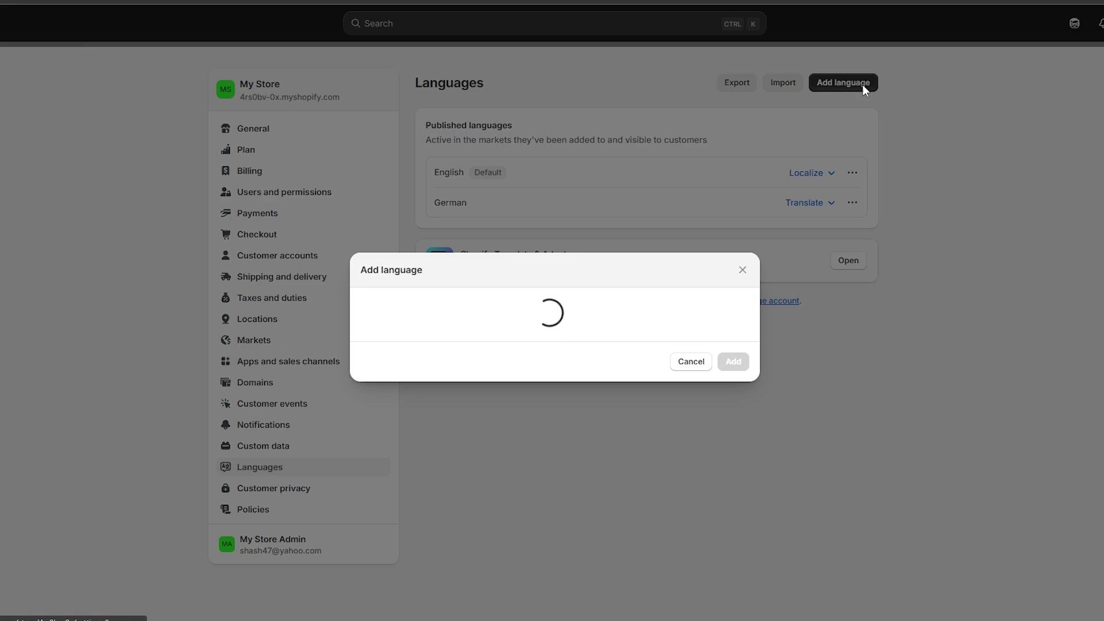
{"action": "left_click", "coordinate": [519, 321]}
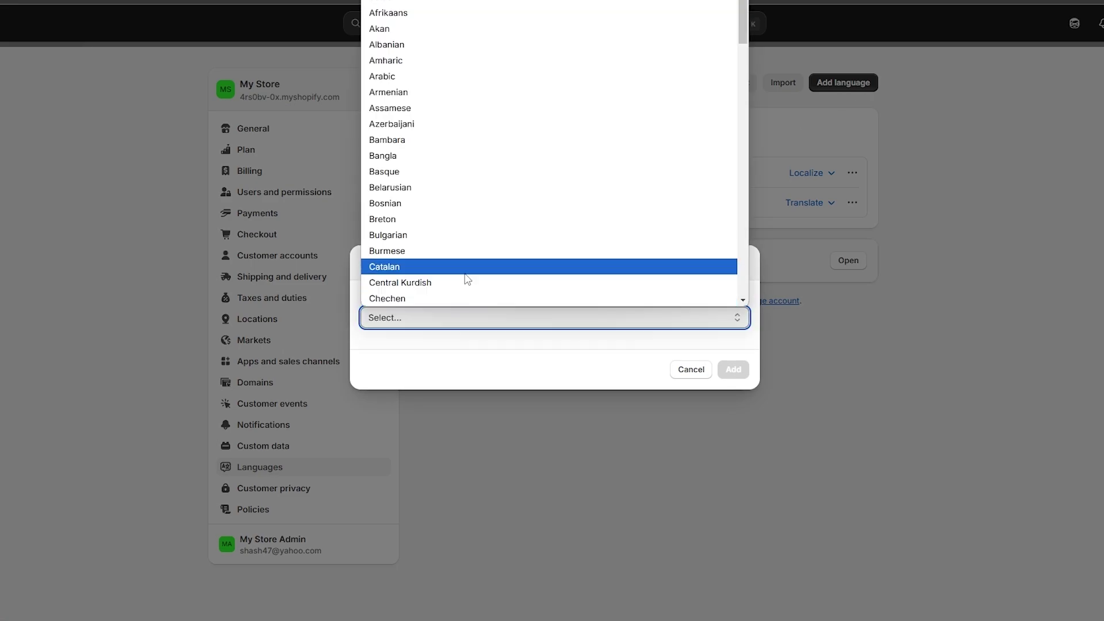
{"action": "scroll", "coordinate": [436, 231], "scroll_direction": "down", "scroll_amount": 10}
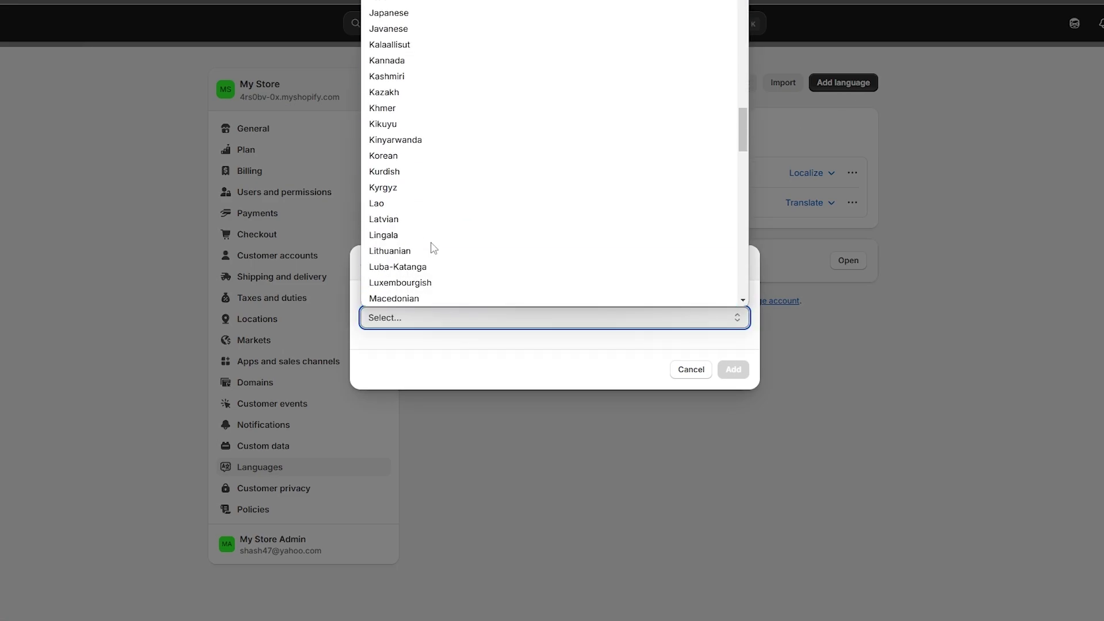
{"action": "scroll", "coordinate": [403, 253], "scroll_direction": "down", "scroll_amount": 15}
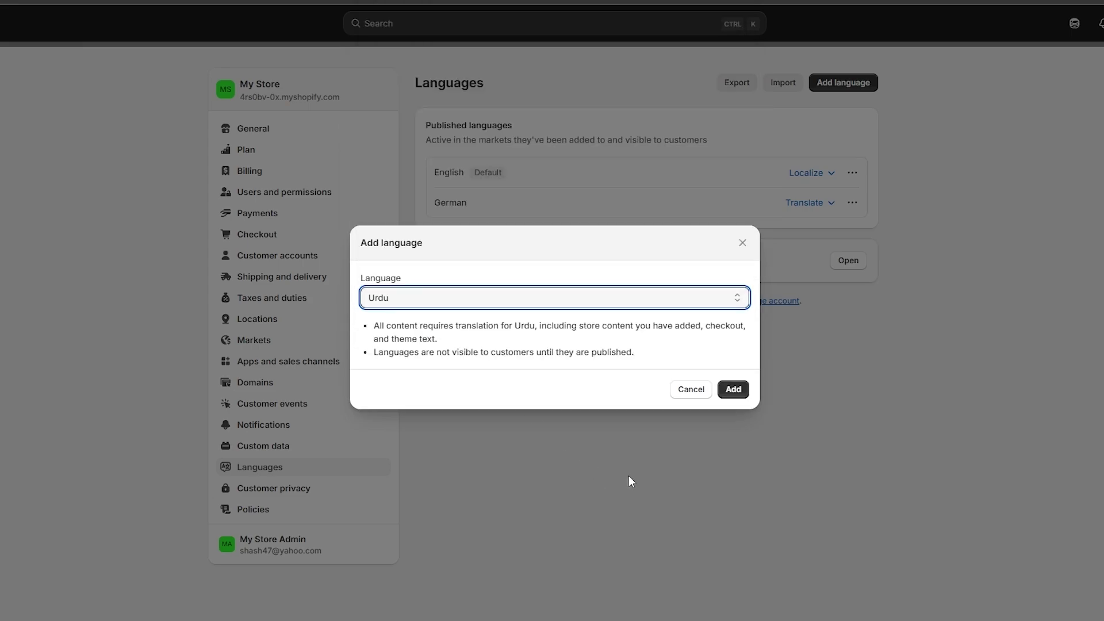
{"action": "left_click", "coordinate": [733, 390]}
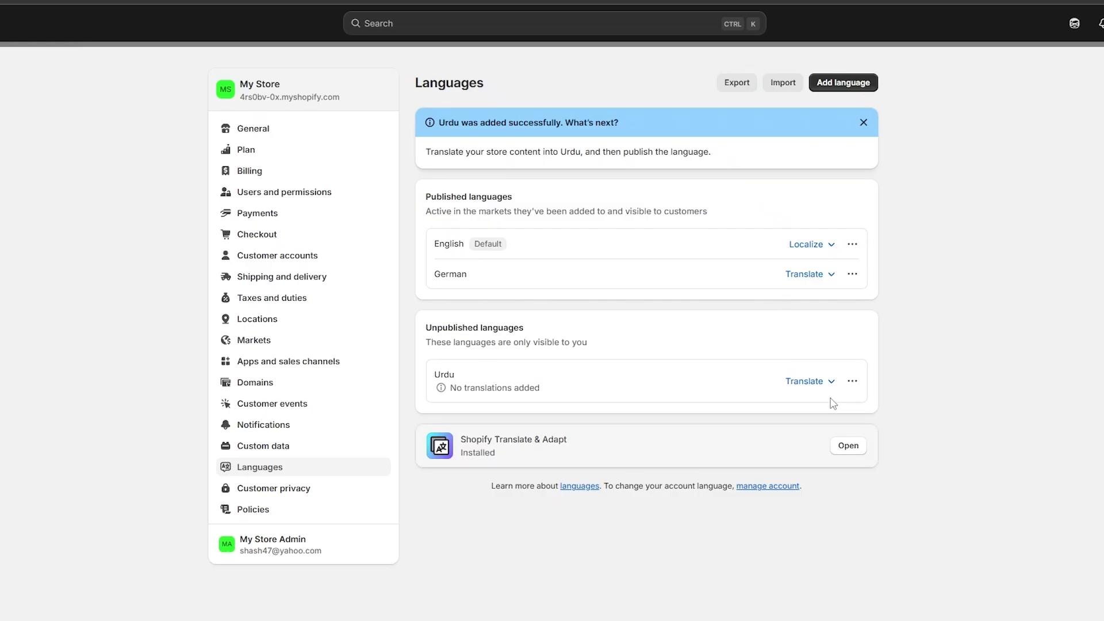
Step: Open the Urdu translations in Translate & Adapt from the unpublished languages
{"action": "left_click", "coordinate": [830, 387]}
{"action": "left_click", "coordinate": [831, 386]}
{"action": "left_click", "coordinate": [850, 382]}
{"action": "left_click", "coordinate": [806, 382]}
{"action": "left_click", "coordinate": [806, 382]}
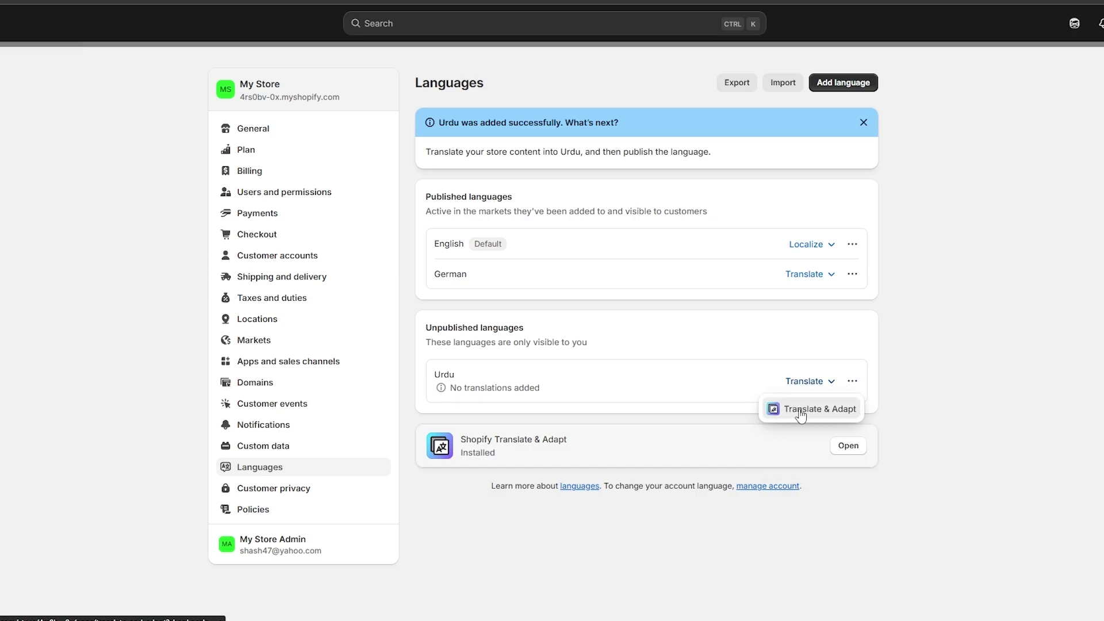
{"action": "left_click", "coordinate": [813, 407]}
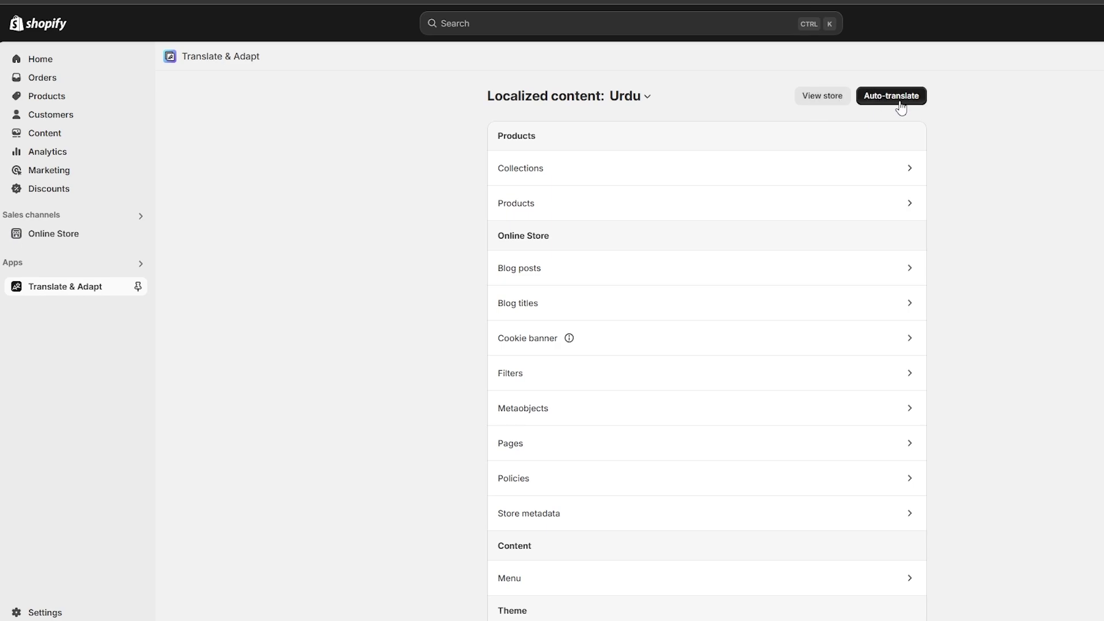
Step: Auto-translate the store content into Urdu and read the translation progress notice
{"action": "left_click", "coordinate": [898, 99]}
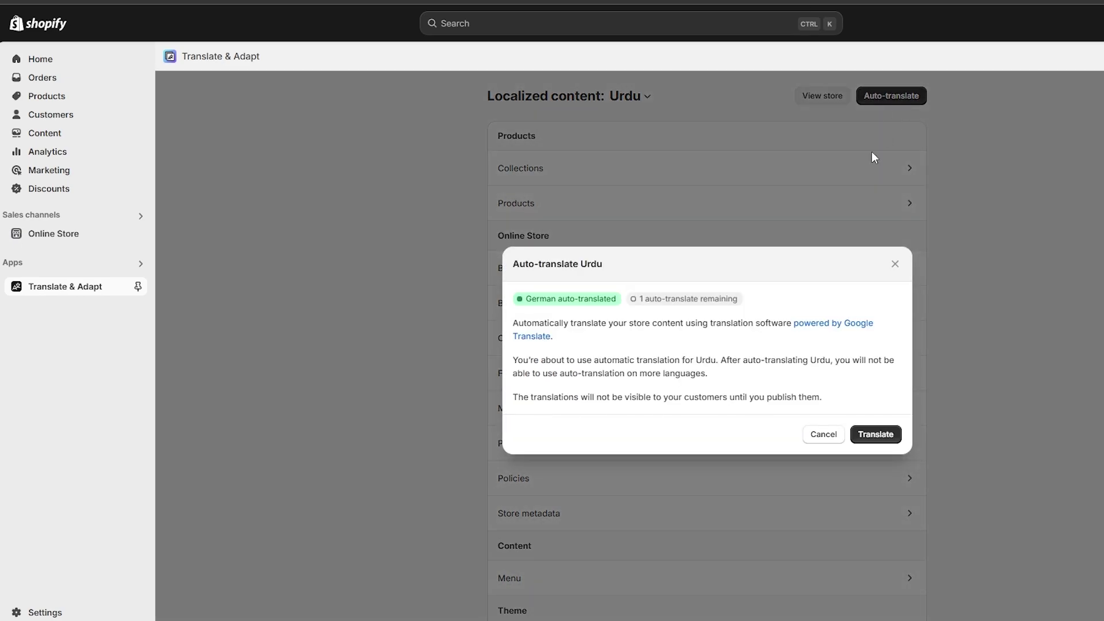
{"action": "left_click", "coordinate": [876, 435]}
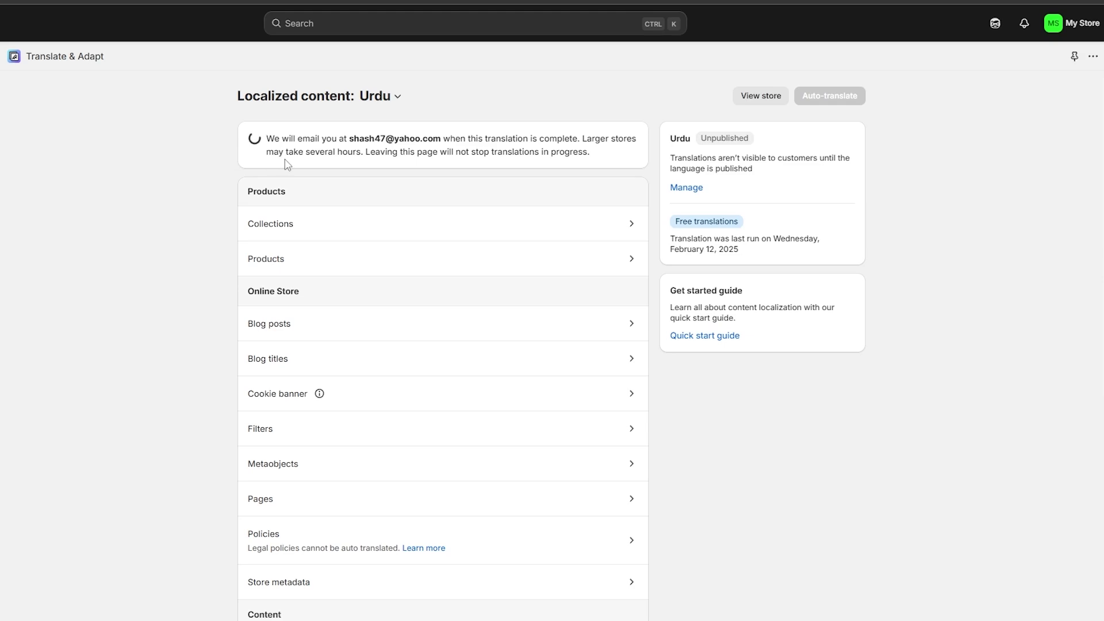
{"action": "left_click_drag", "start_coordinate": [287, 165], "coordinate": [584, 154]}
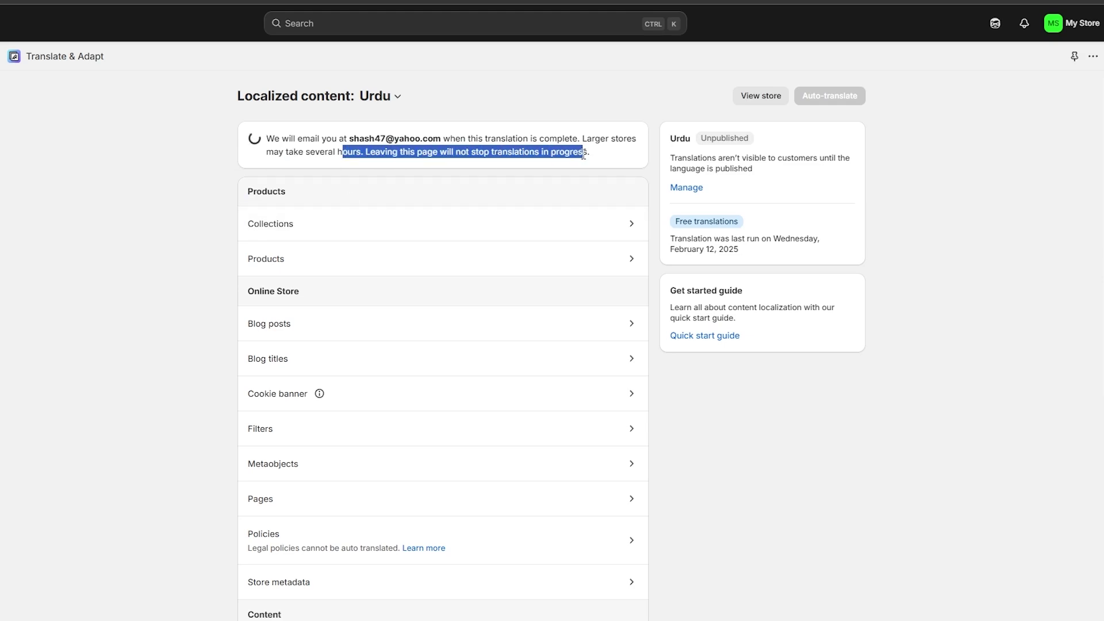
{"action": "left_click", "coordinate": [584, 154]}
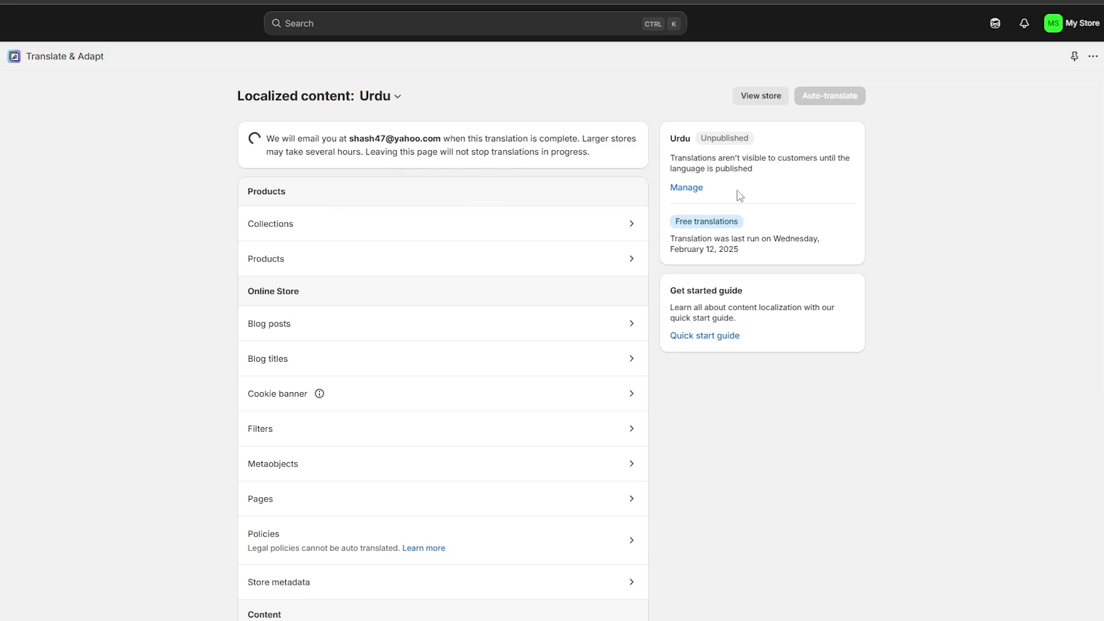
{"action": "scroll", "coordinate": [437, 198], "scroll_direction": "down", "scroll_amount": 2}
{"action": "scroll", "coordinate": [430, 202], "scroll_direction": "up", "scroll_amount": 2}
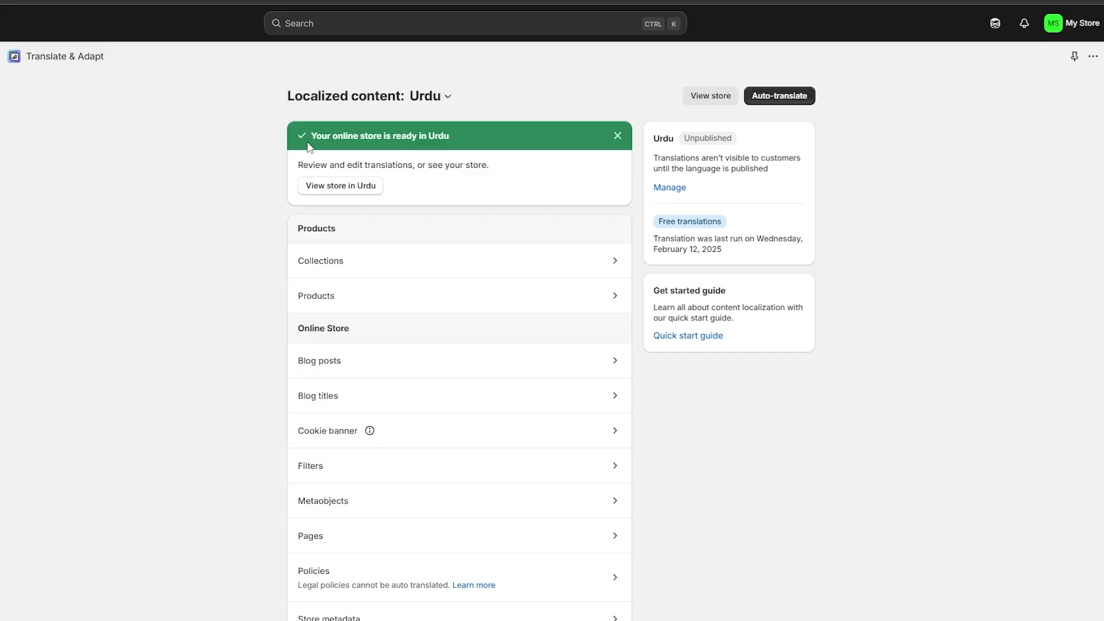
Step: View the store's language selector and publish the Urdu language in the store's language settings
{"action": "left_click", "coordinate": [697, 98]}
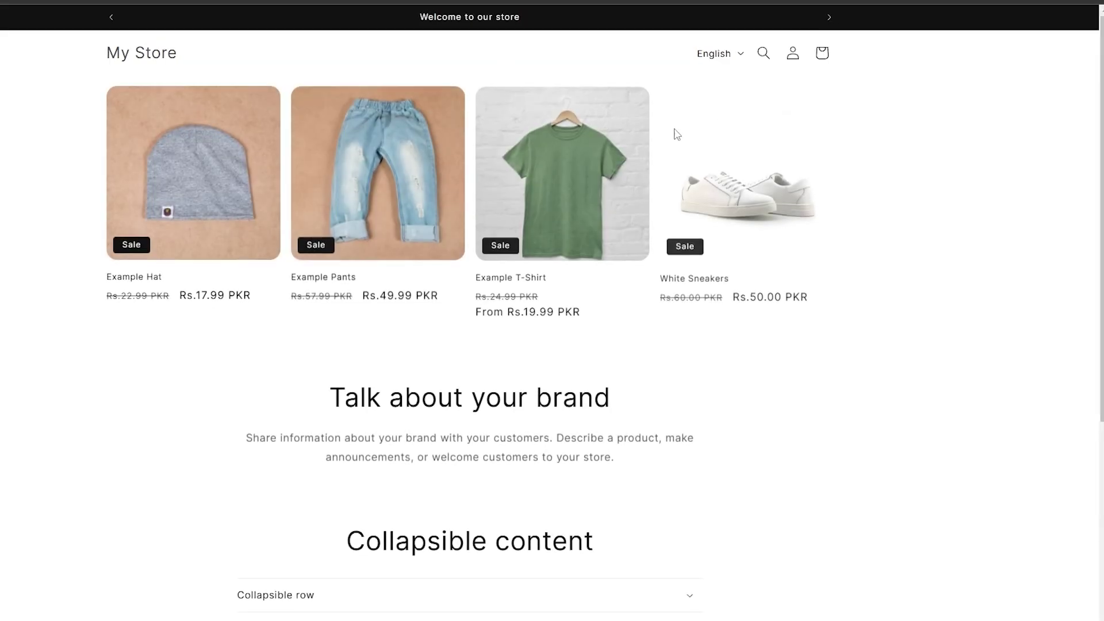
{"action": "left_click", "coordinate": [713, 53]}
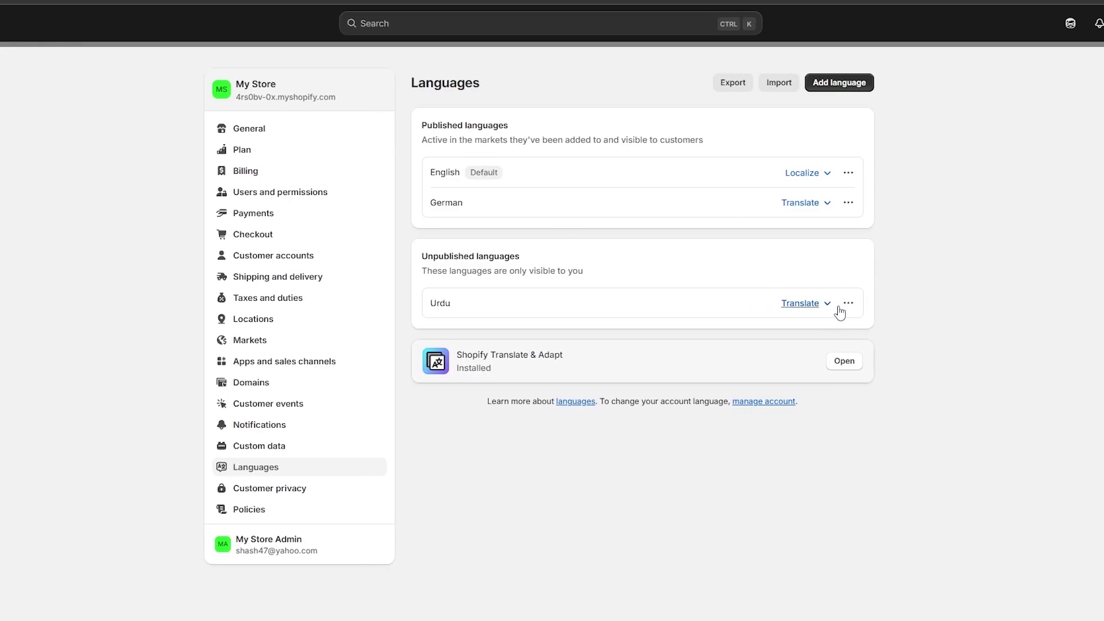
{"action": "left_click", "coordinate": [848, 304]}
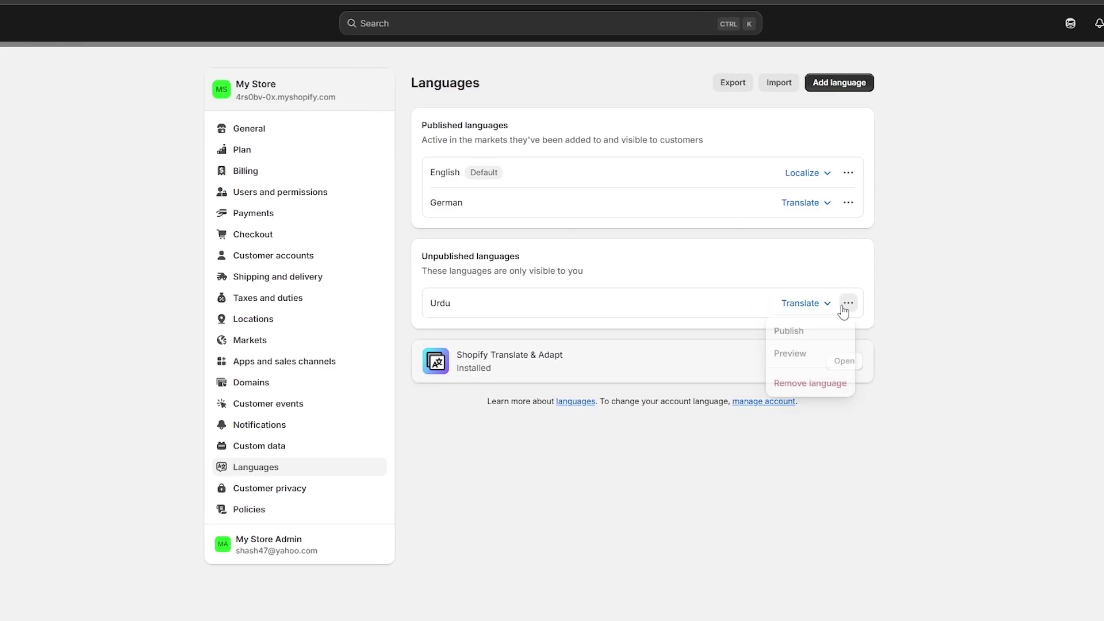
{"action": "left_click", "coordinate": [829, 333]}
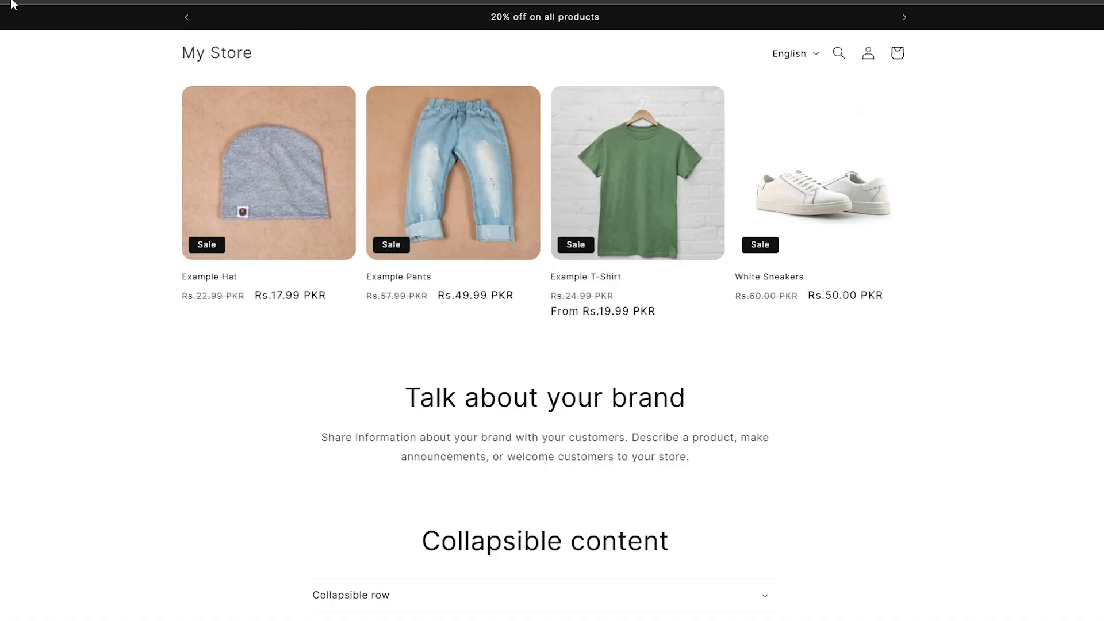
Step: Check whether the storefront header's language selector offers Urdu
{"action": "left_click", "coordinate": [794, 53]}
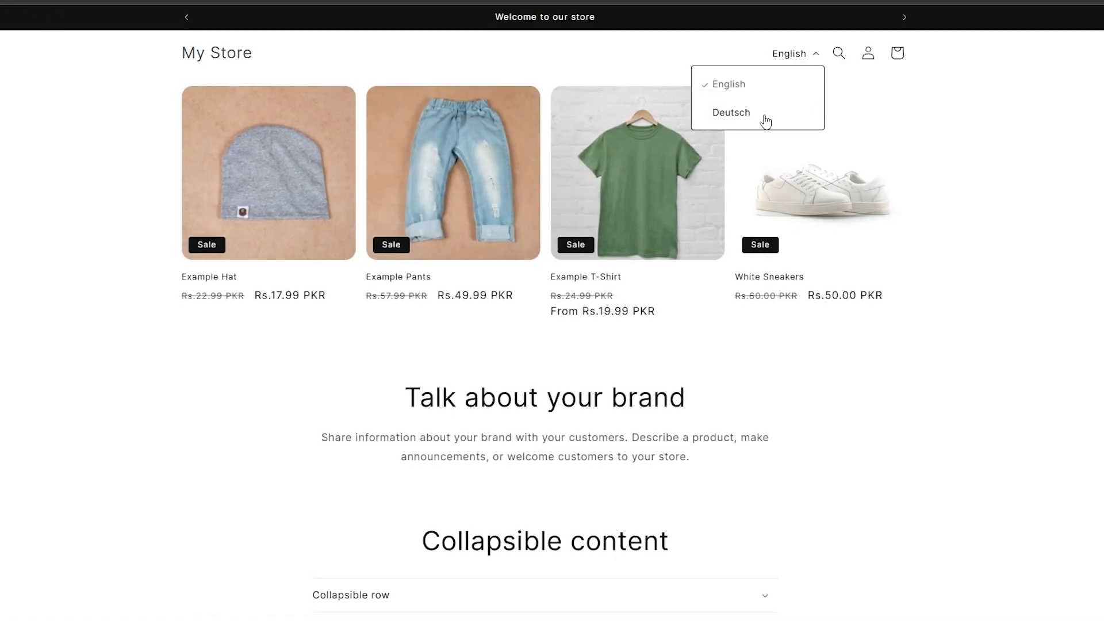
{"action": "left_click", "coordinate": [791, 54]}
{"action": "left_click", "coordinate": [792, 54]}
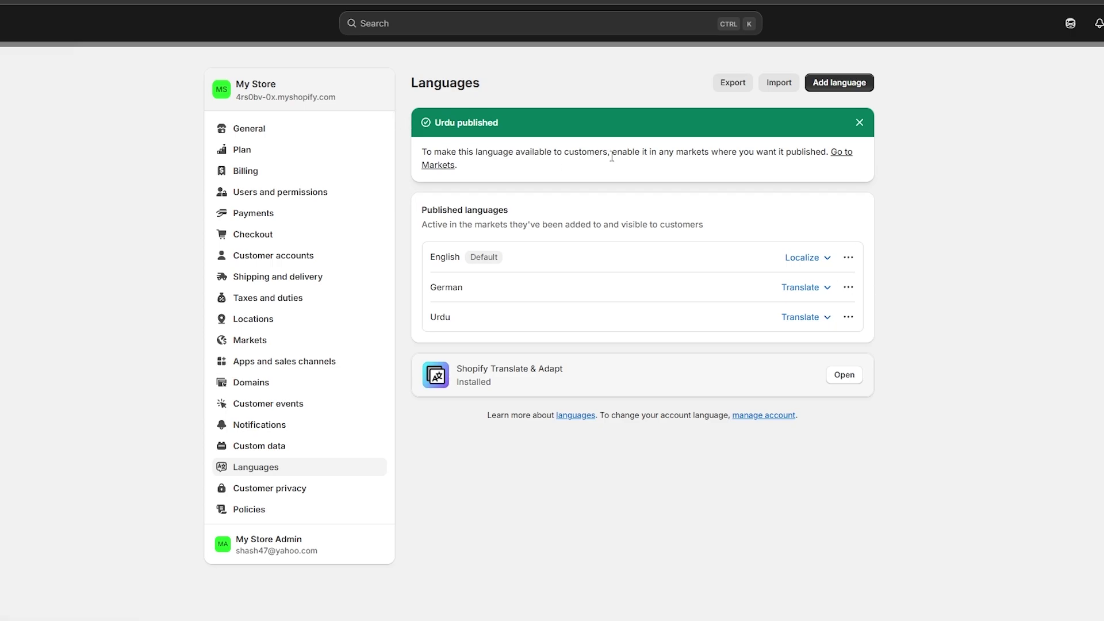
Step: Read the publication notice, go to Markets and review the languages and domains of the Pakistan market
{"action": "left_click_drag", "start_coordinate": [612, 157], "coordinate": [775, 151]}
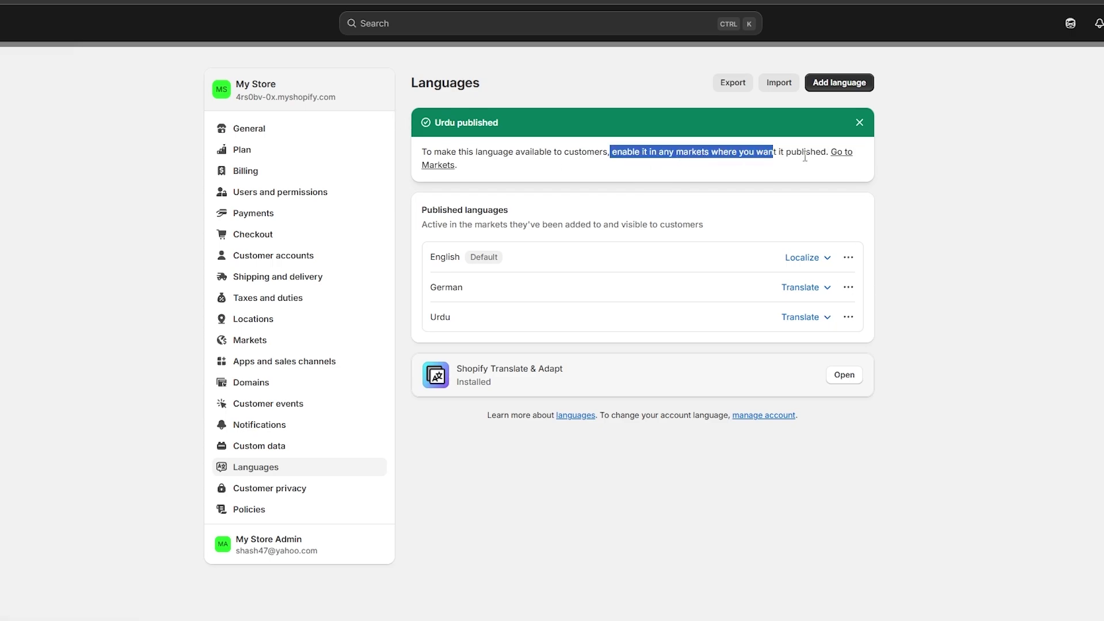
{"action": "left_click", "coordinate": [828, 163]}
{"action": "left_click", "coordinate": [845, 154]}
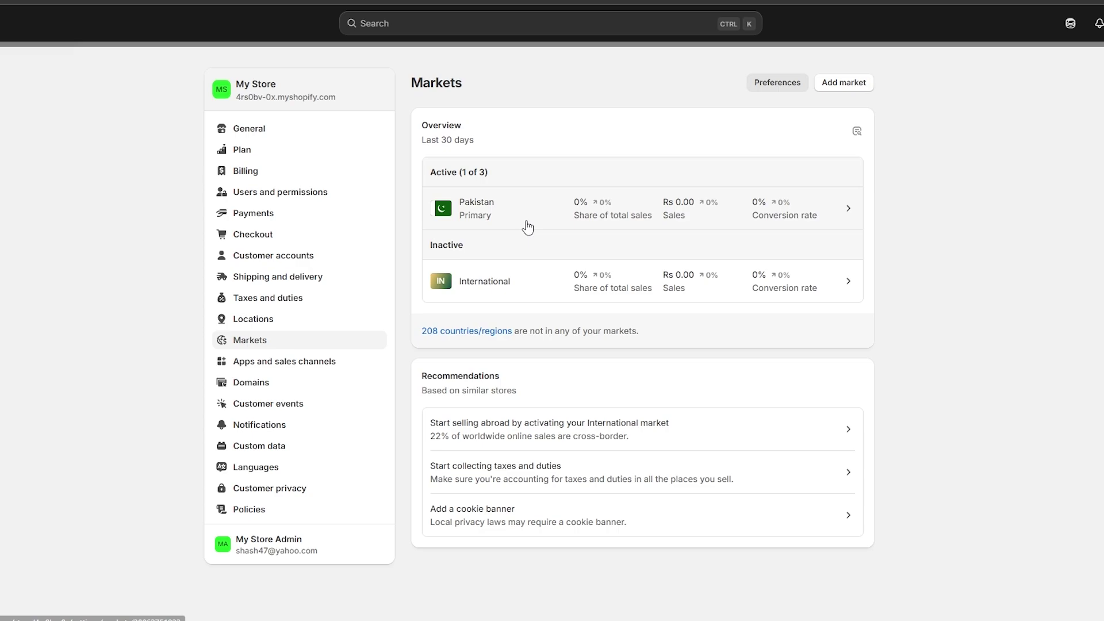
{"action": "left_click", "coordinate": [566, 224]}
{"action": "left_click", "coordinate": [601, 171]}
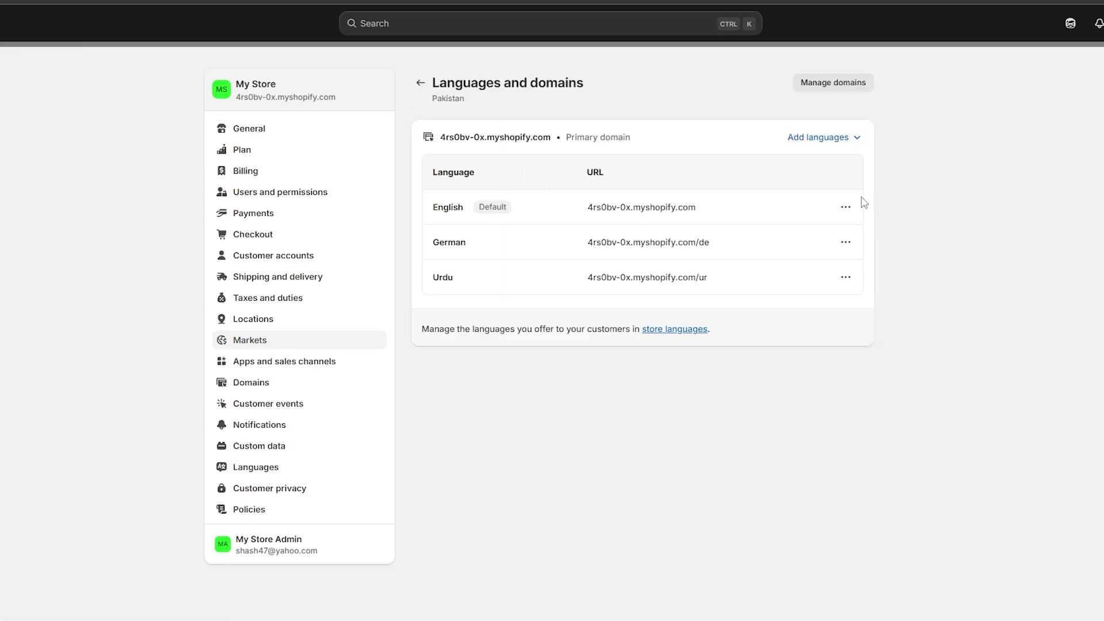
Step: Return to the markets overview and review the languages and domains of the International market
{"action": "key", "text": "alt+Left"}
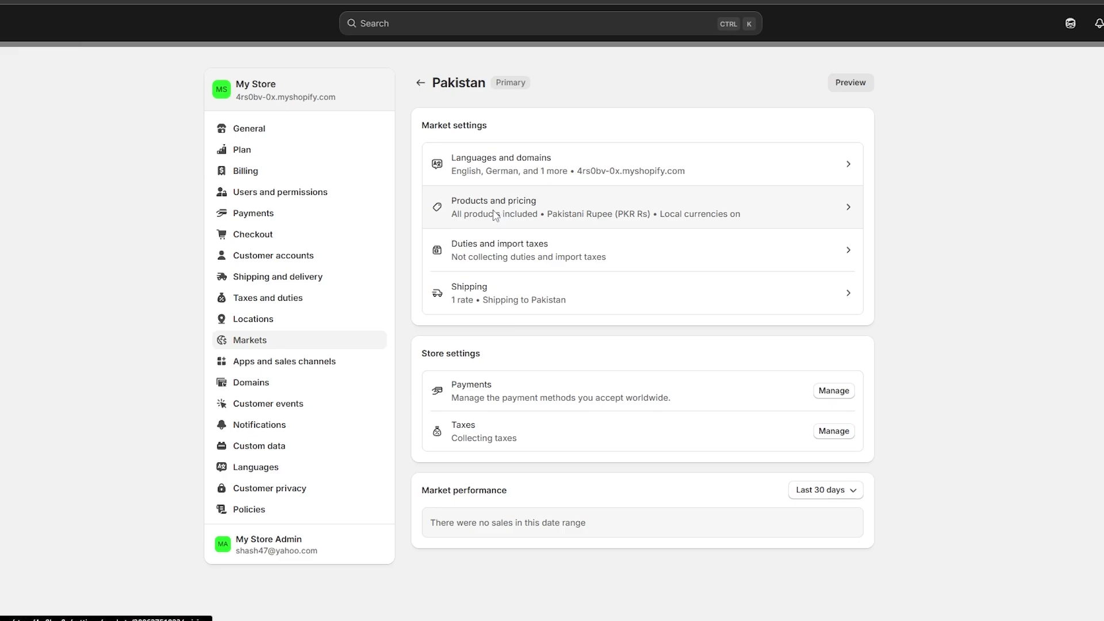
{"action": "key", "text": "alt+Left"}
{"action": "left_click", "coordinate": [517, 279]}
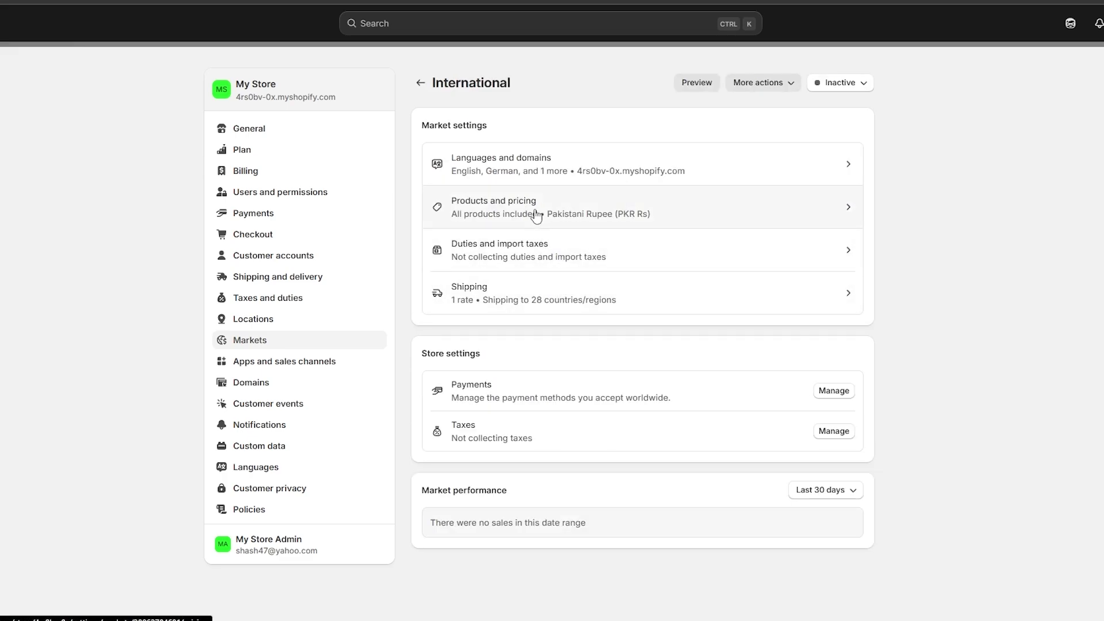
{"action": "left_click", "coordinate": [521, 169]}
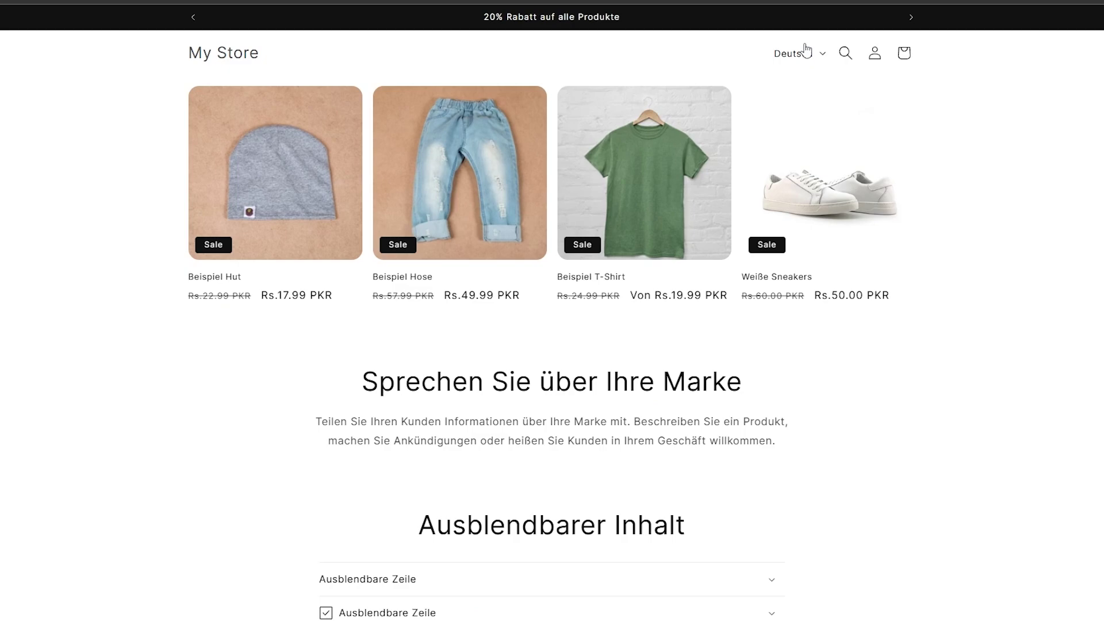
Step: Switch the storefront language to Urdu with the header's language selector and examine the translated home page
{"action": "left_click", "coordinate": [806, 53]}
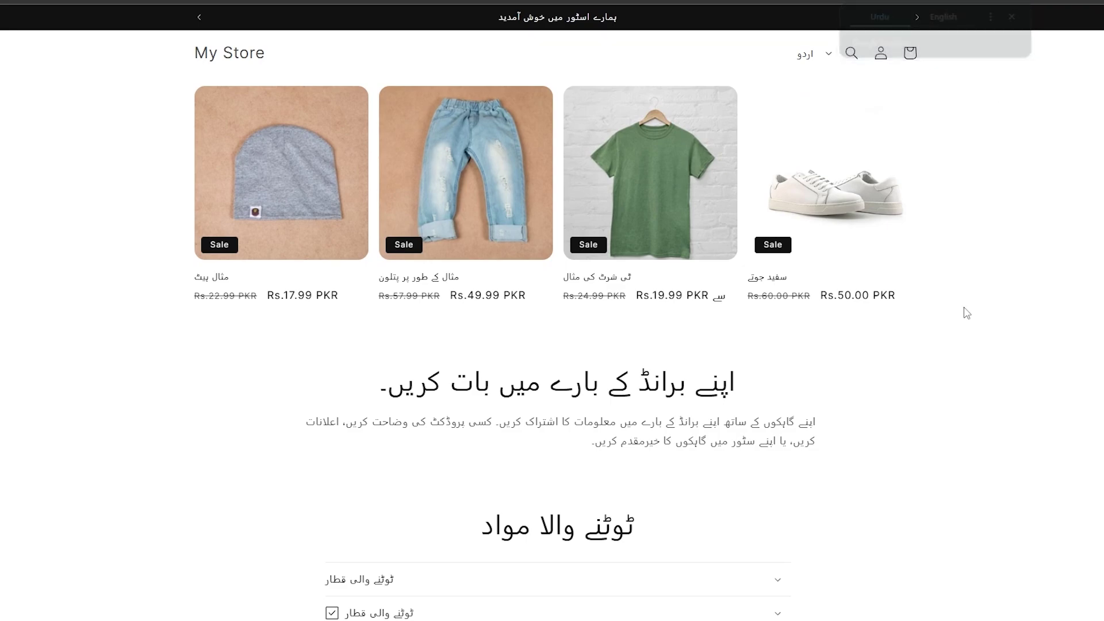
{"action": "scroll", "coordinate": [819, 422], "scroll_direction": "down", "scroll_amount": 5}
{"action": "scroll", "coordinate": [819, 422], "scroll_direction": "up", "scroll_amount": 5}
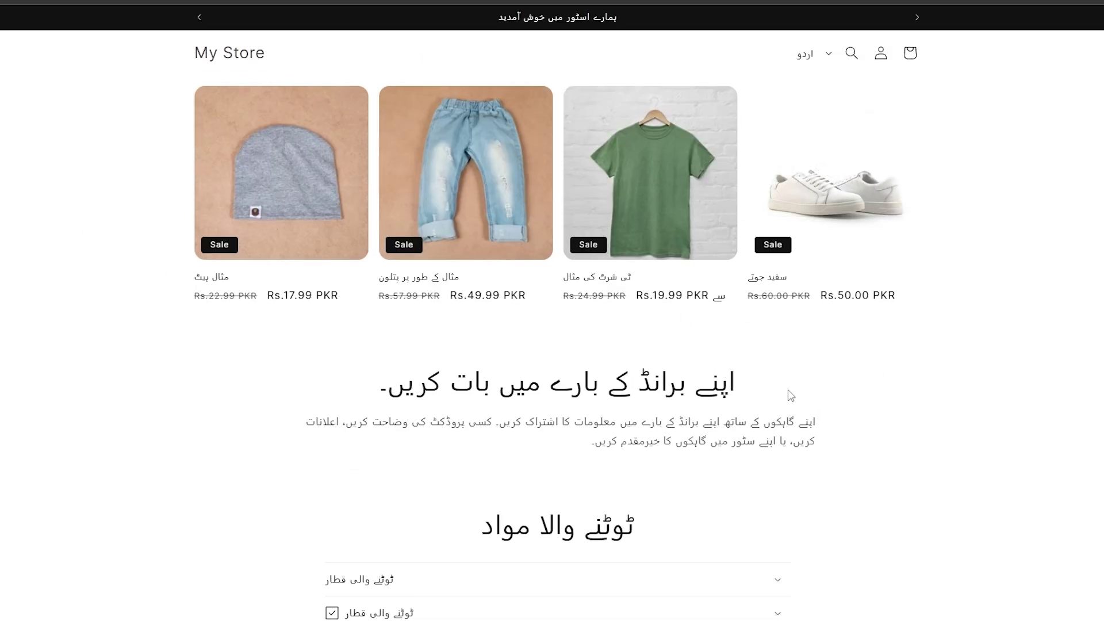
{"action": "left_click_drag", "start_coordinate": [791, 395], "coordinate": [373, 396]}
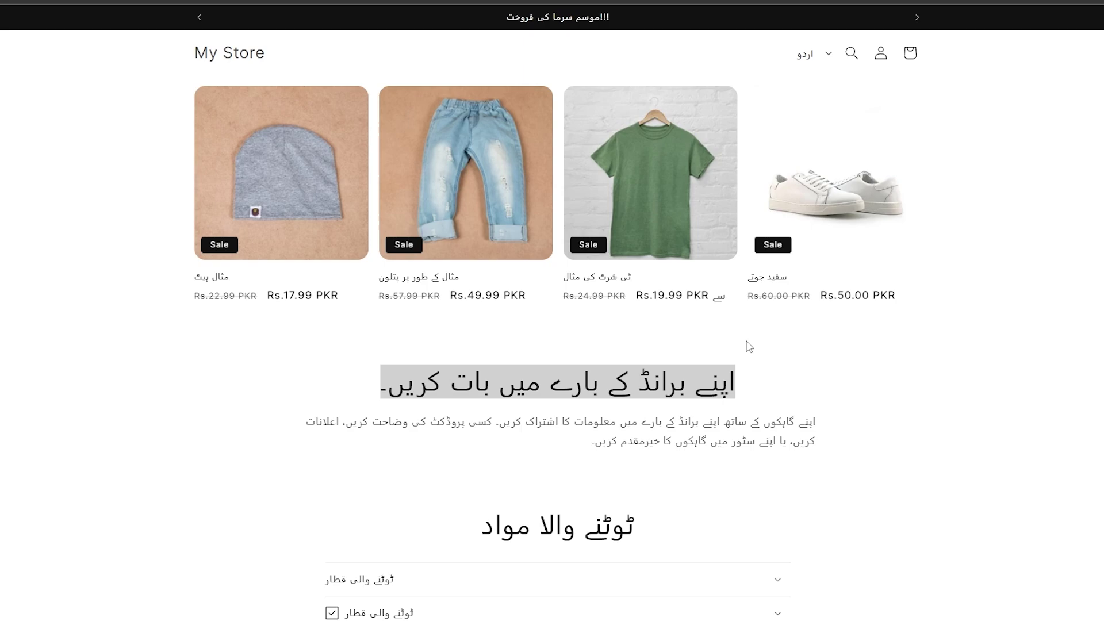
{"action": "left_click", "coordinate": [643, 382]}
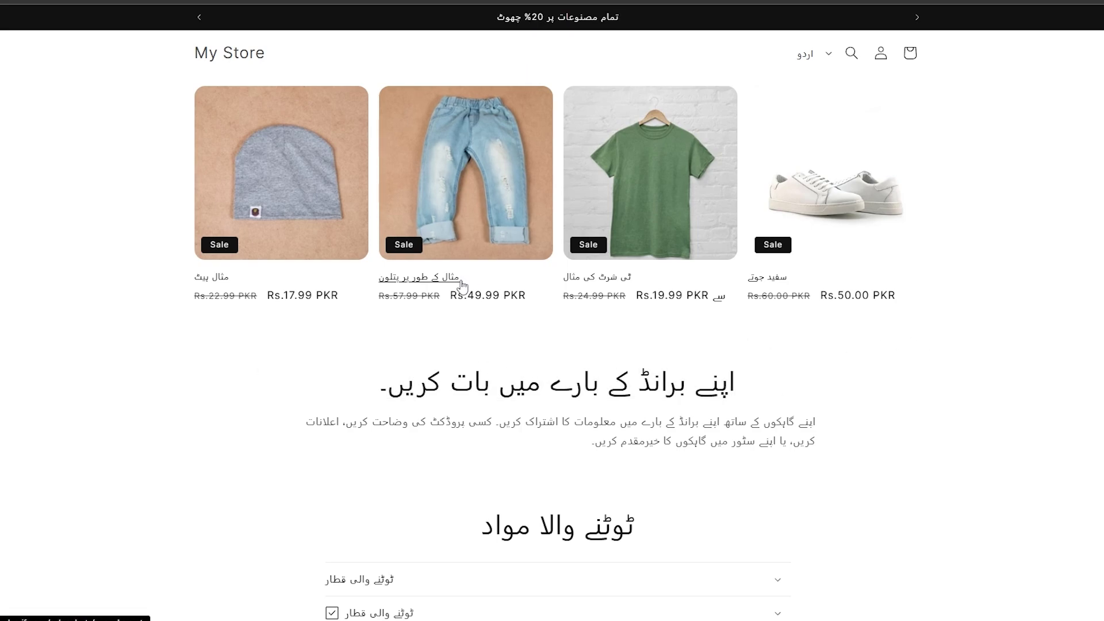
{"action": "scroll", "coordinate": [485, 368], "scroll_direction": "down", "scroll_amount": 5}
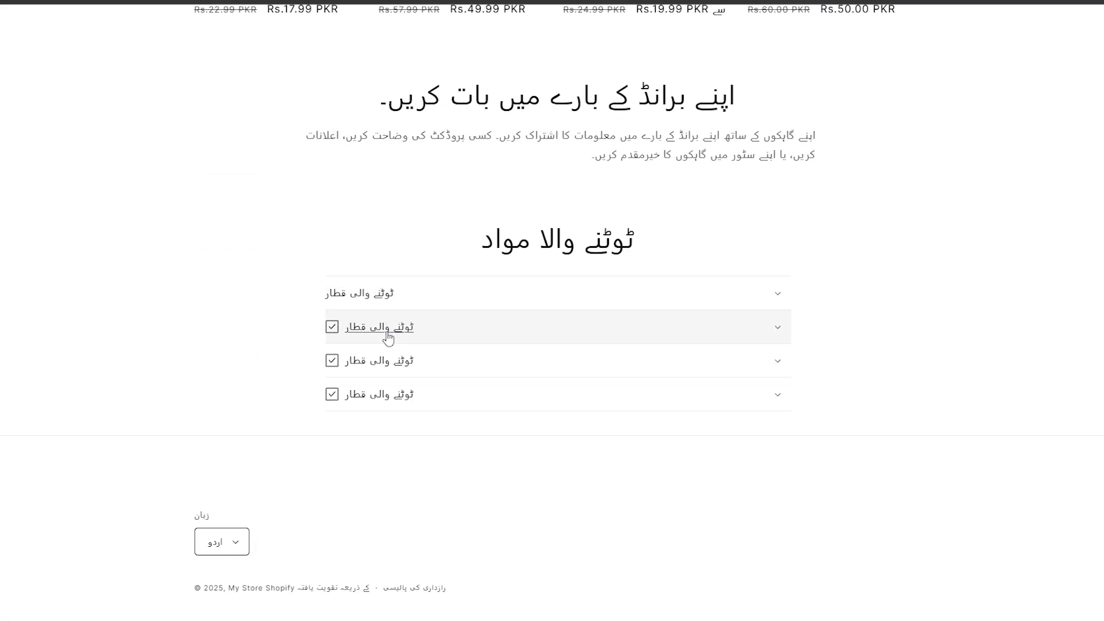
{"action": "scroll", "coordinate": [312, 554], "scroll_direction": "up", "scroll_amount": 5}
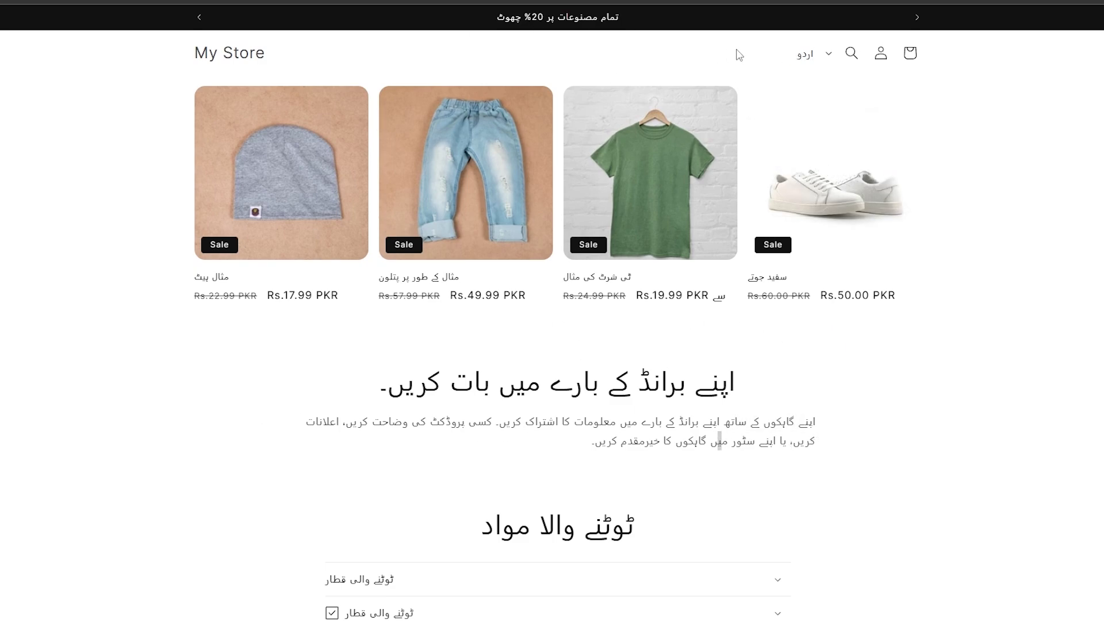
Step: Switch the storefront from Urdu to Deutsch and reopen the header's language selector
{"action": "left_click", "coordinate": [814, 54]}
{"action": "left_click", "coordinate": [763, 115]}
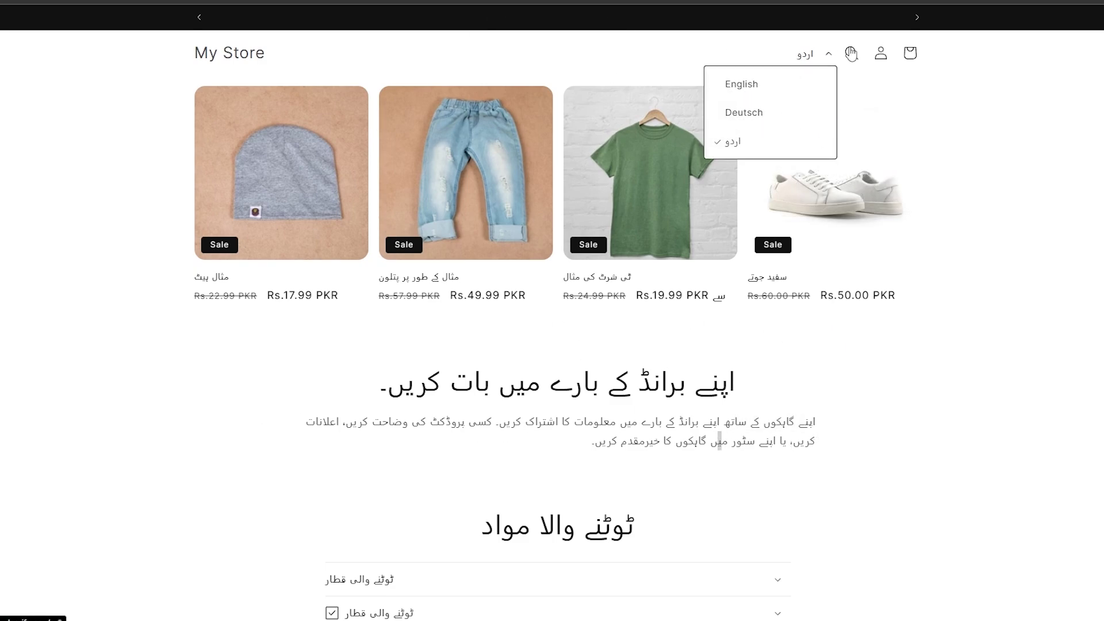
{"action": "left_click", "coordinate": [814, 55]}
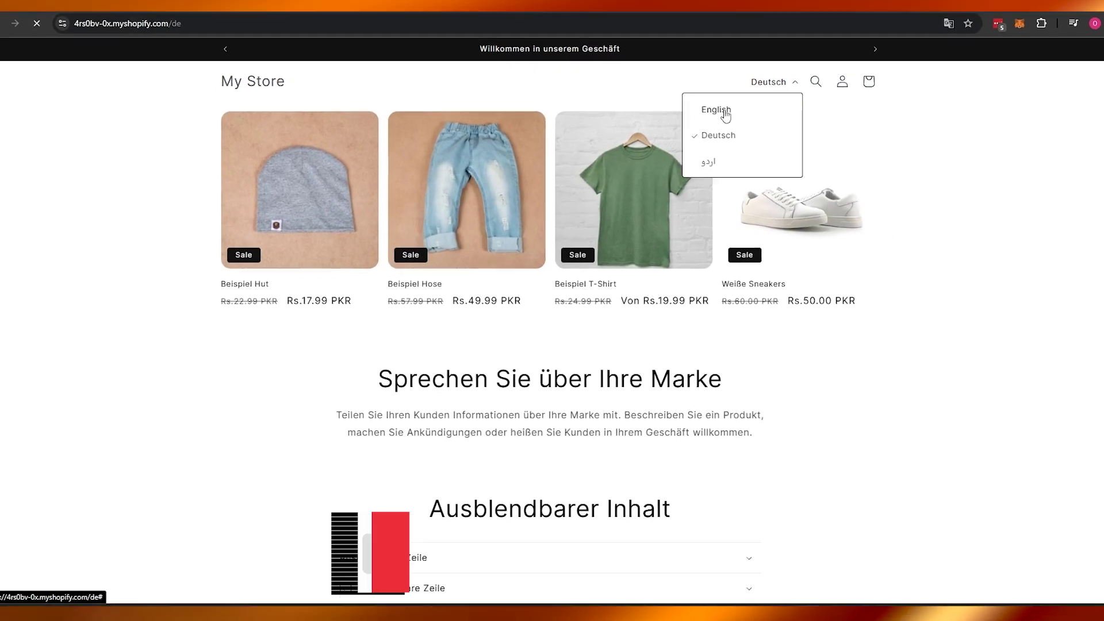